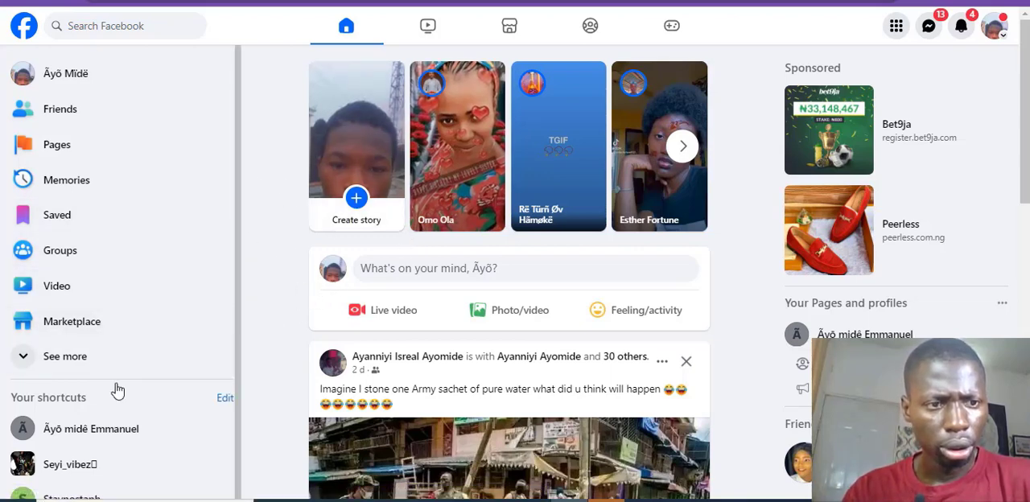
Step: Start creating a new Facebook Page from the Pages section and name it Digital Marketing
click(42, 149)
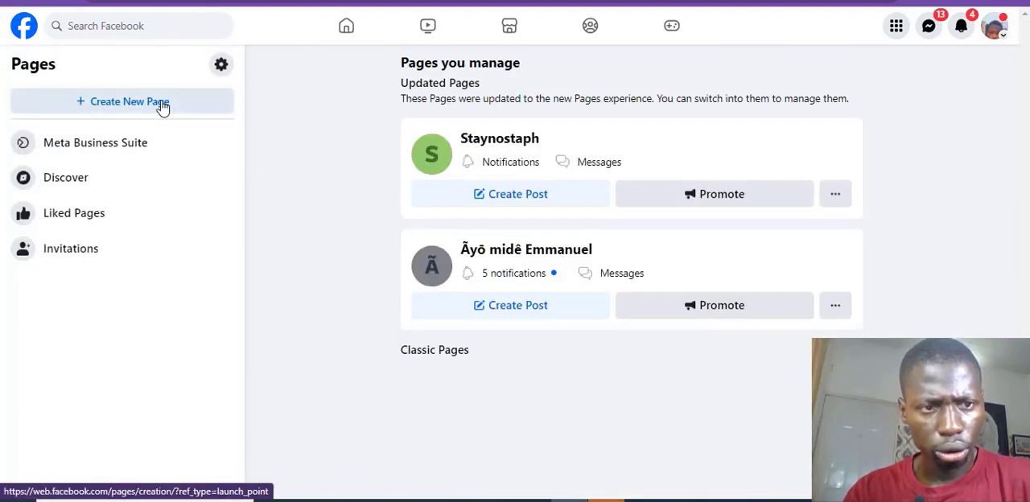
click(163, 107)
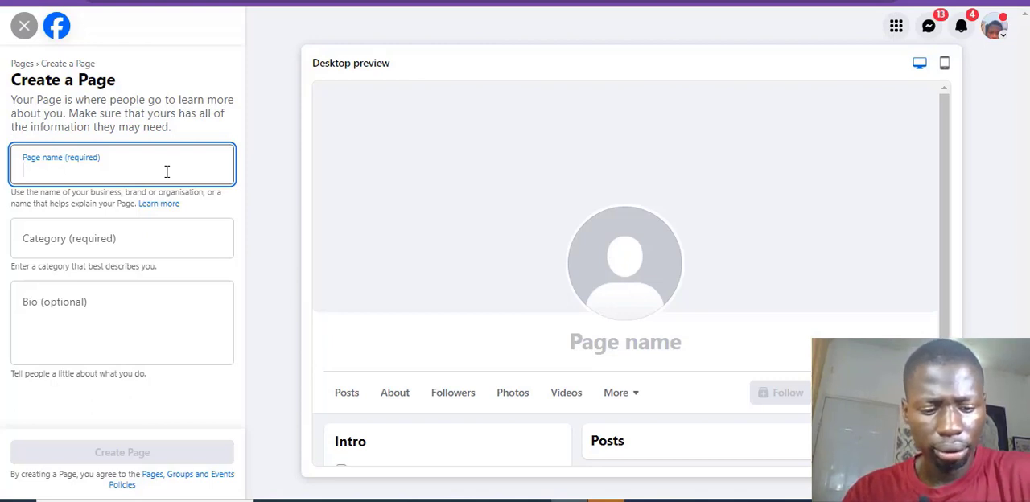
text(Digital)
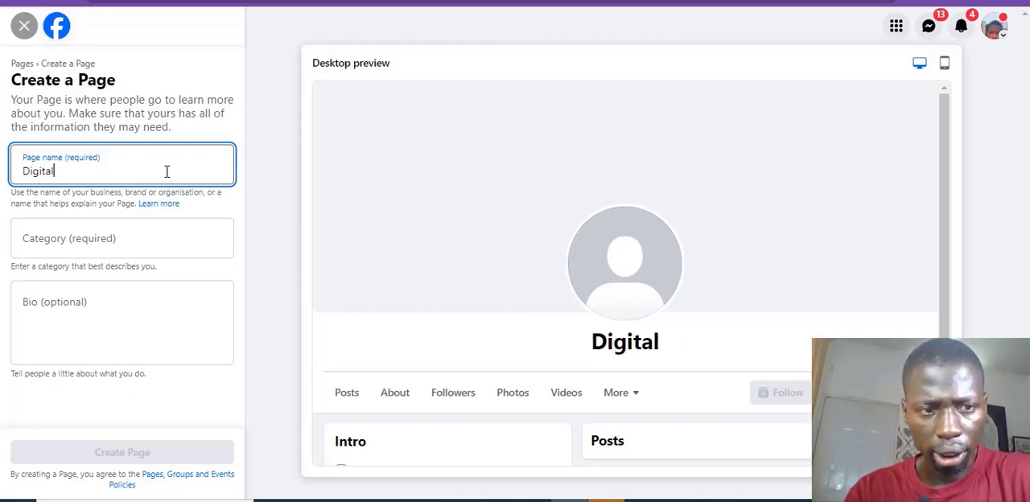
text( Market)
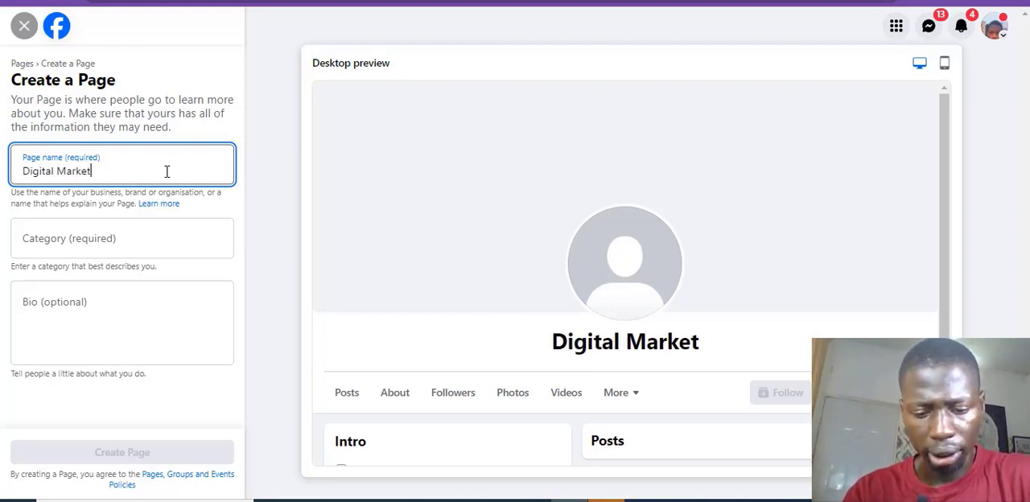
text(ing)
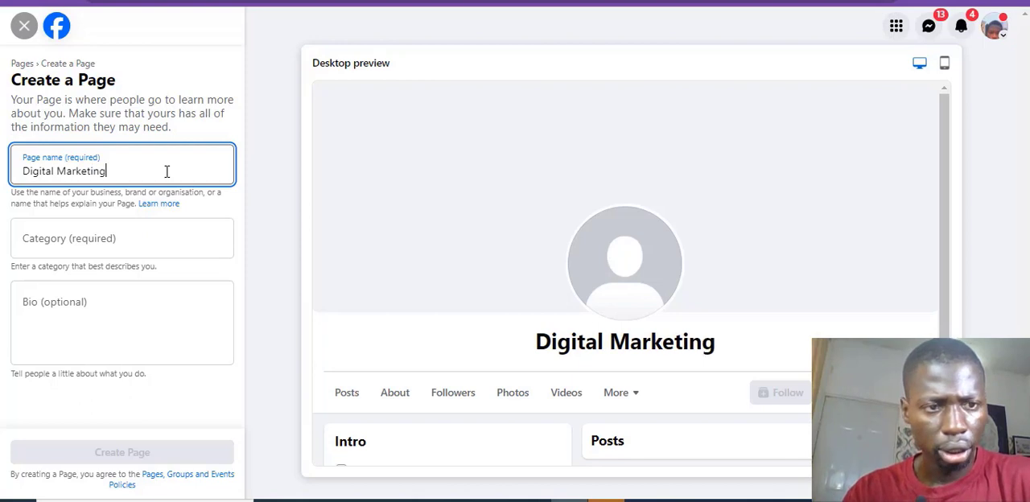
Step: Set the Page's category to Convenience store and create the Page with the bio left empty
click(136, 228)
text(con)
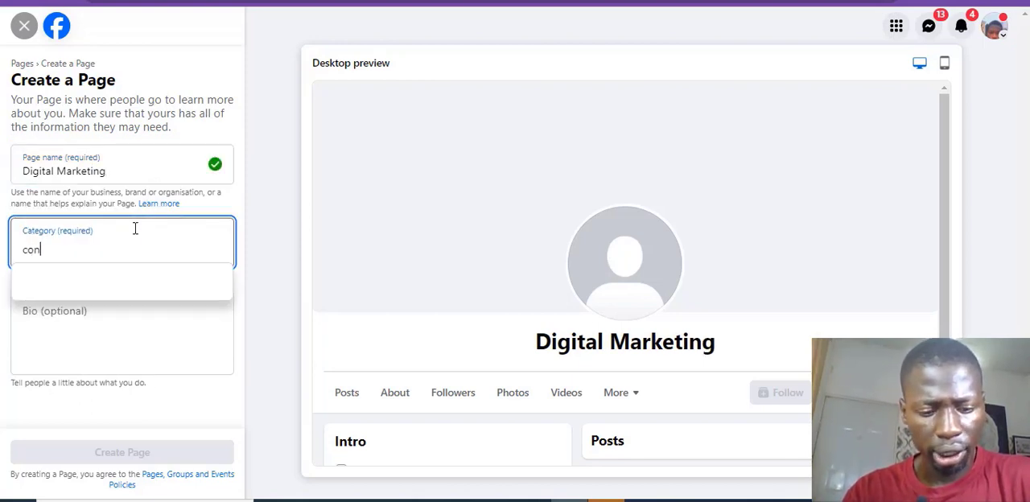
text(ve)
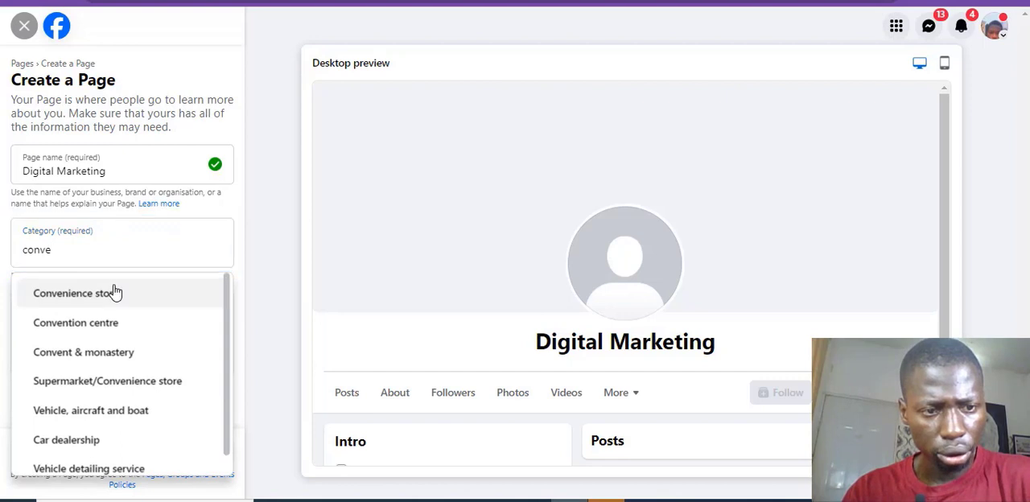
click(115, 293)
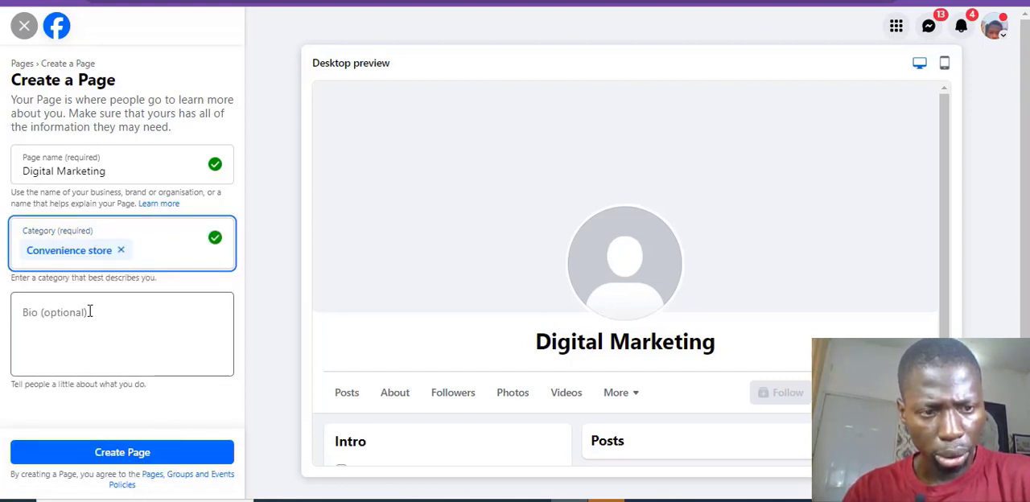
click(133, 456)
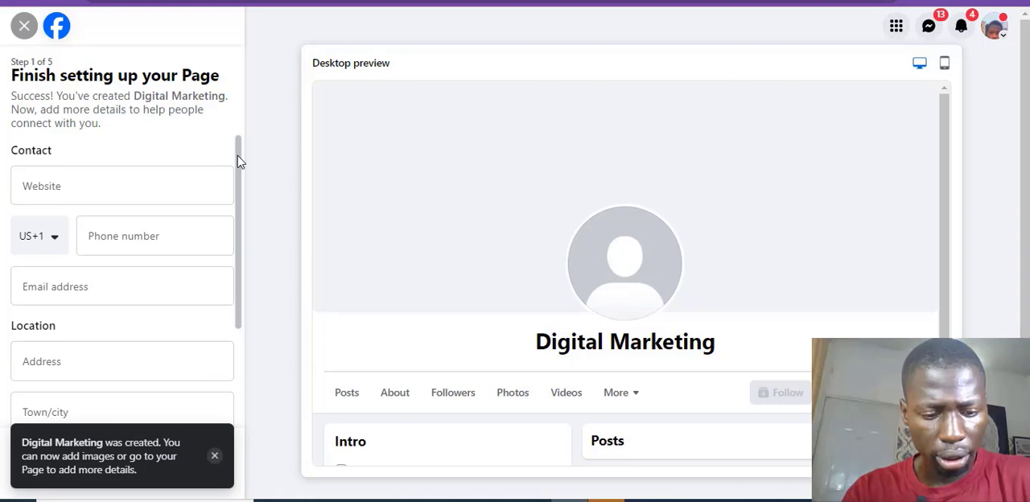
text(https://mywe)
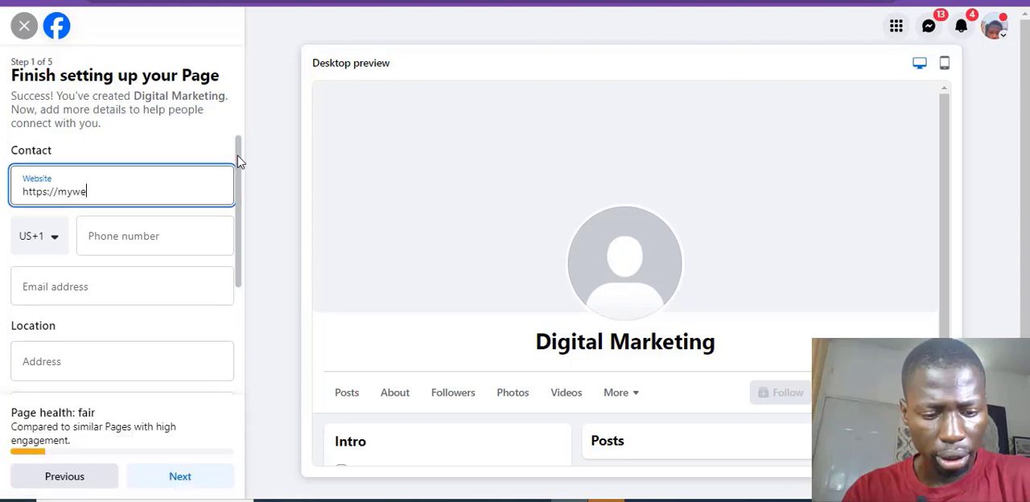
text(bsite.com)
click(55, 243)
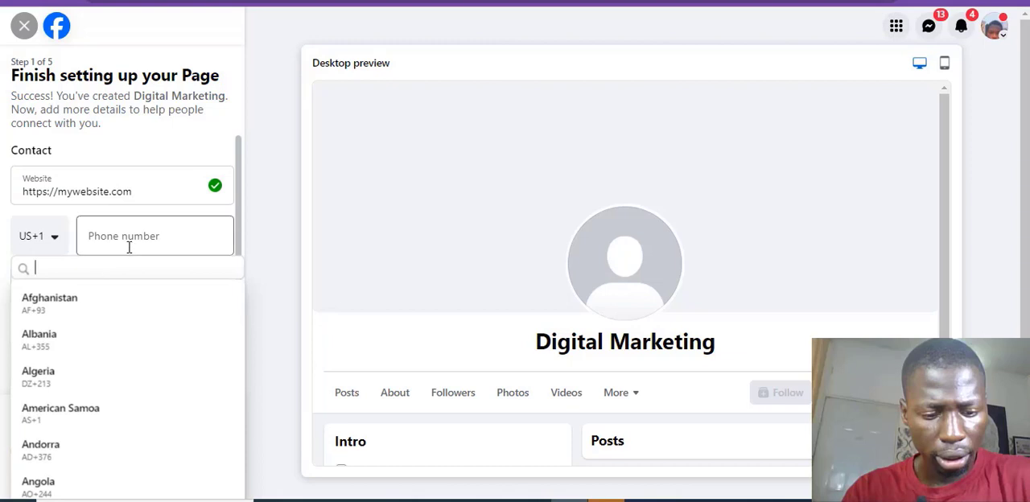
text(nig)
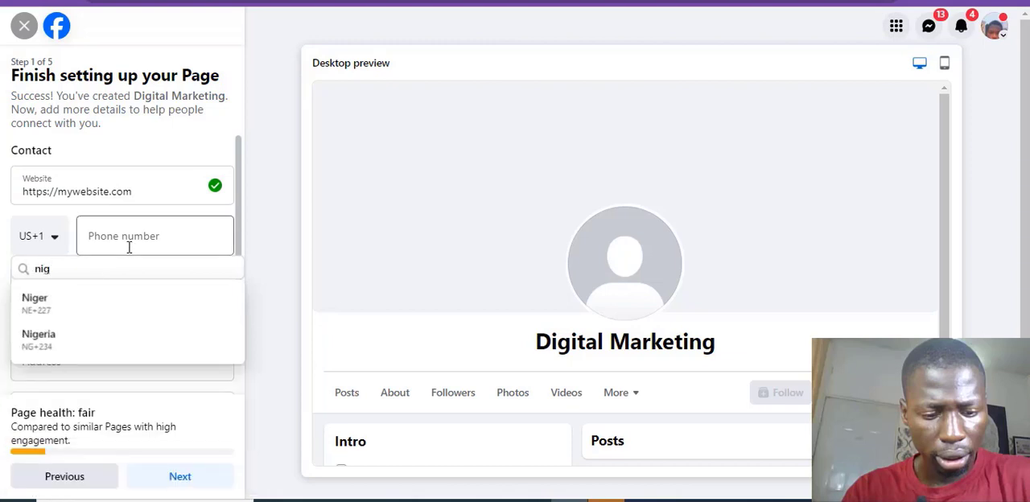
click(79, 350)
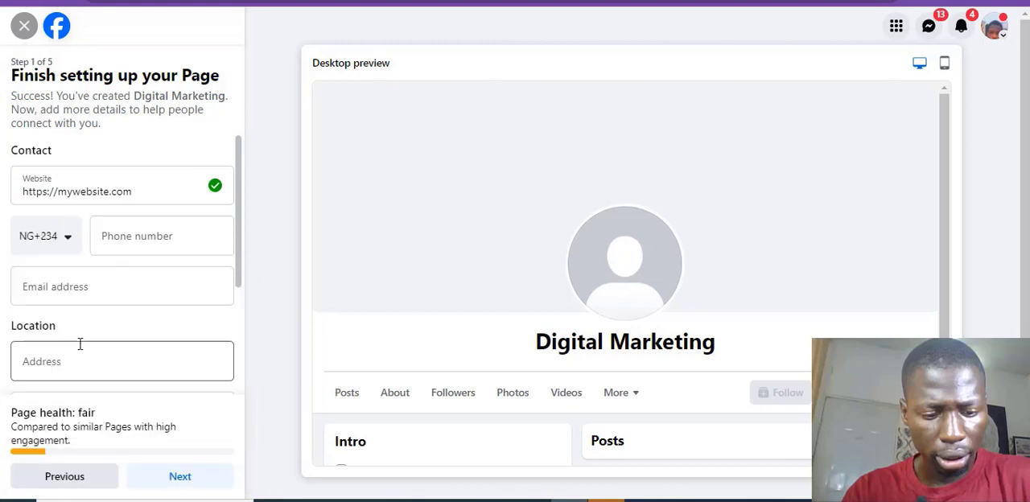
Step: Enter the Page's contact phone number
click(164, 221)
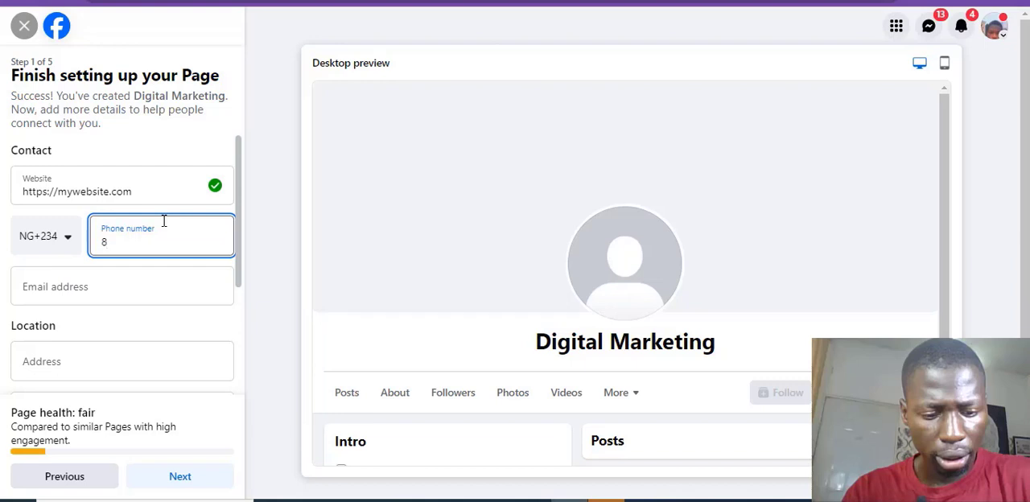
key(Tab)
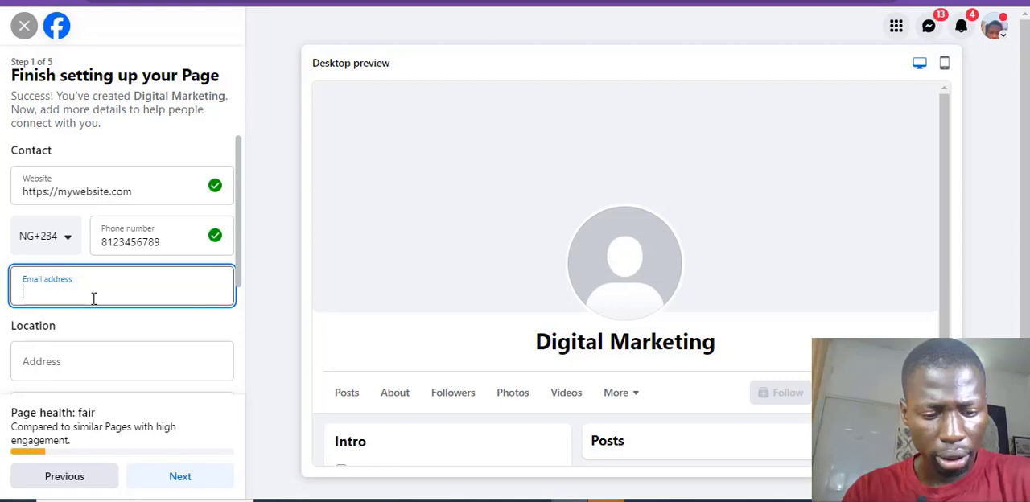
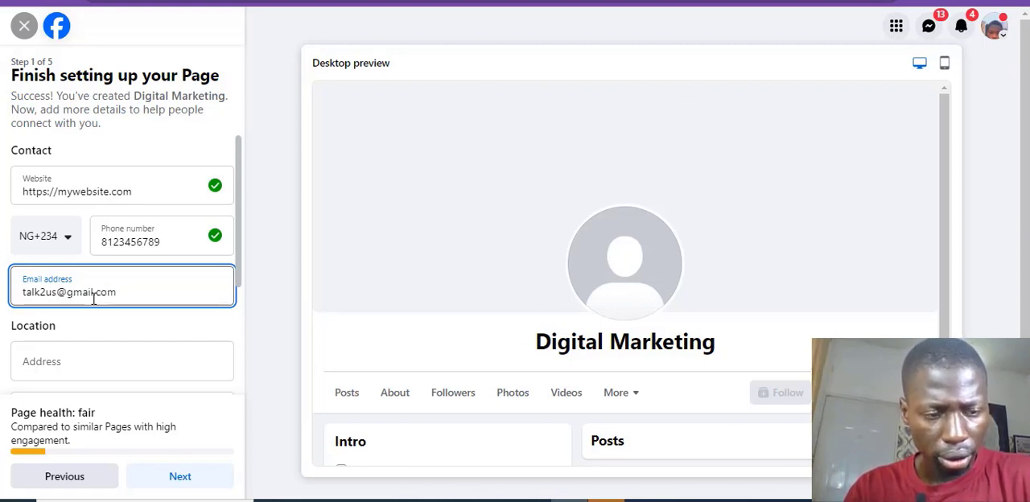
Step: Fill in the Page's contact email address
key(Tab)
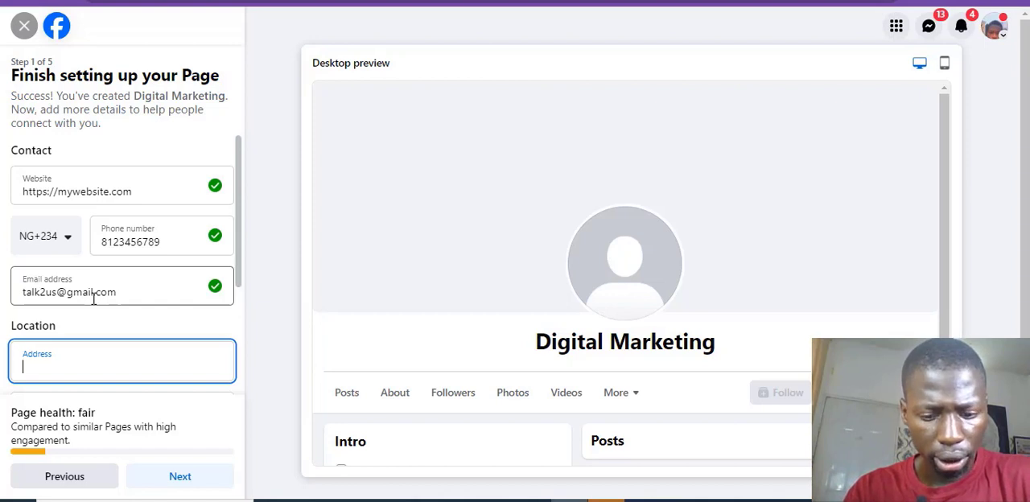
Step: Enter the Page's address and choose Lagos, Nigeria as its town/city
text(ag)
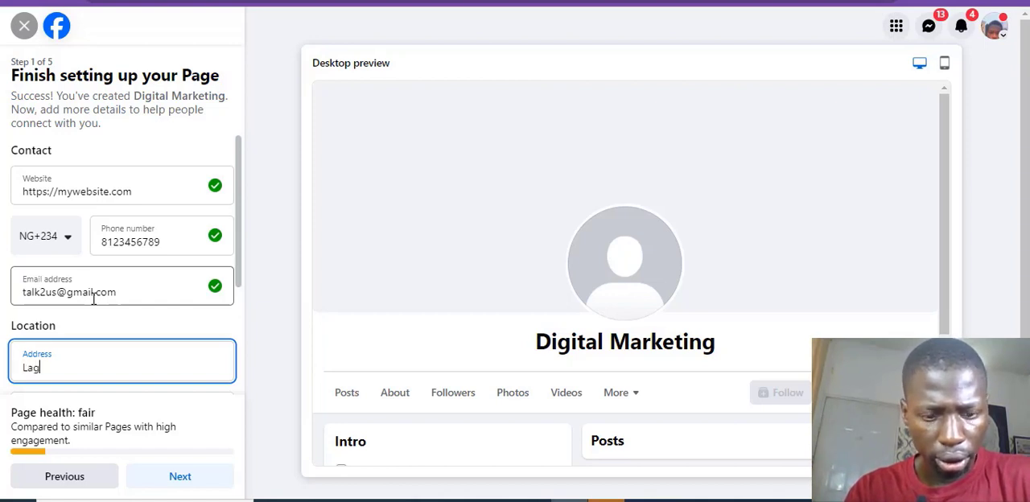
text(os, Nigeria)
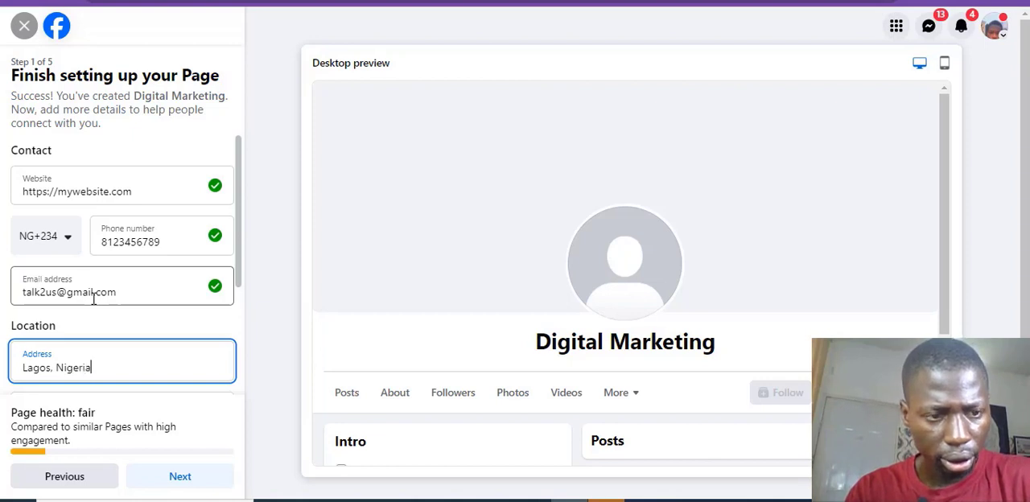
key(Tab)
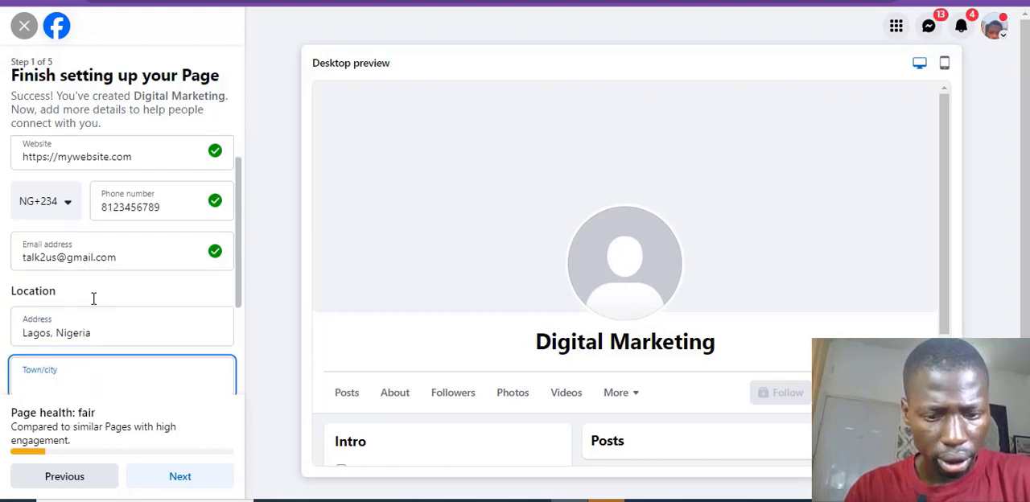
text(Lagos)
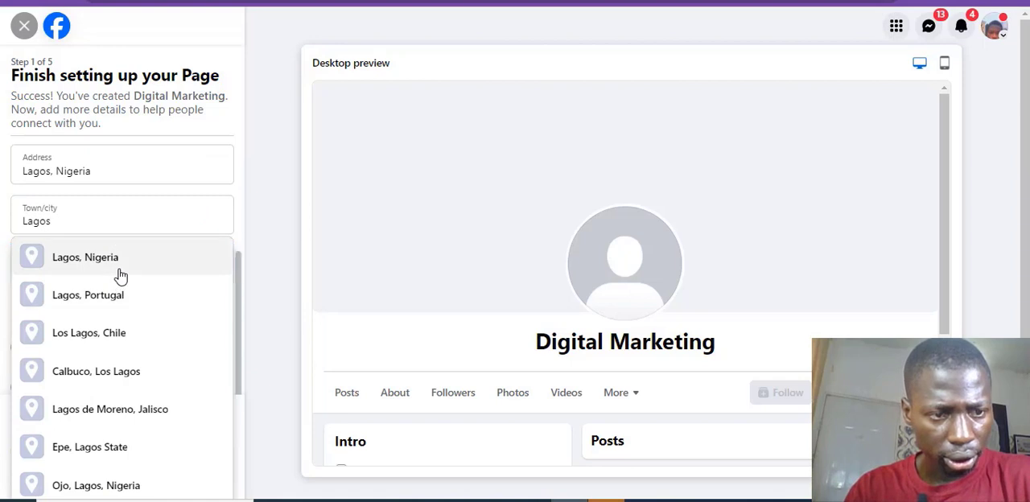
click(118, 269)
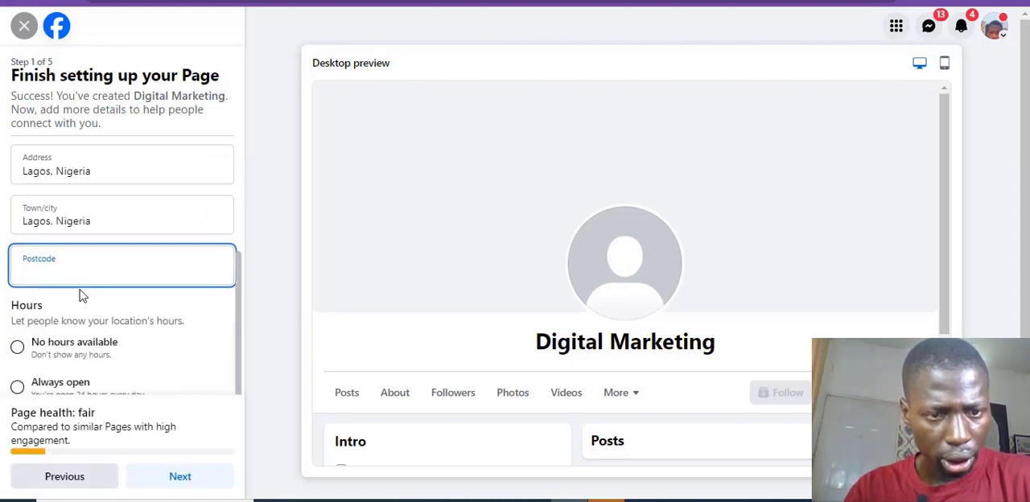
Step: Set the Page's hours to Always open, leave the postcode empty, and continue to the customisation stage
drag(241, 287, 244, 329)
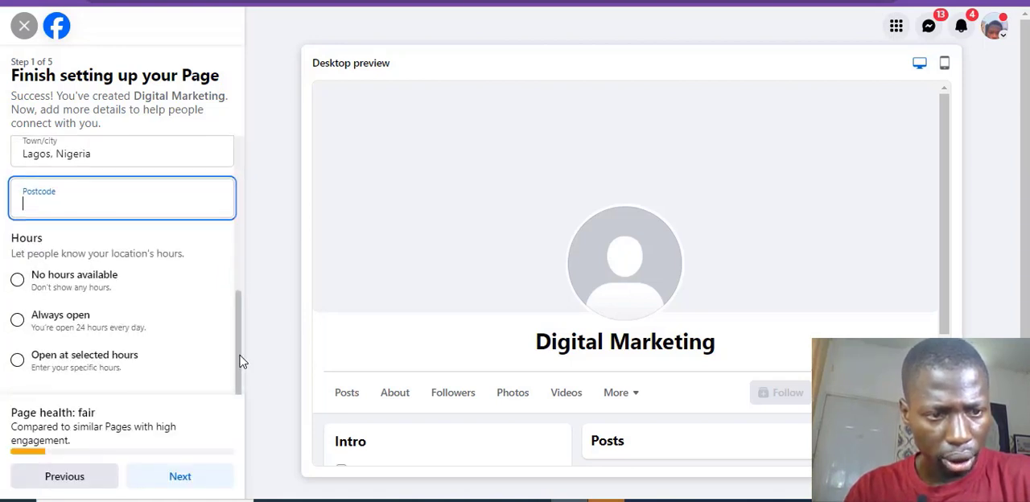
click(84, 326)
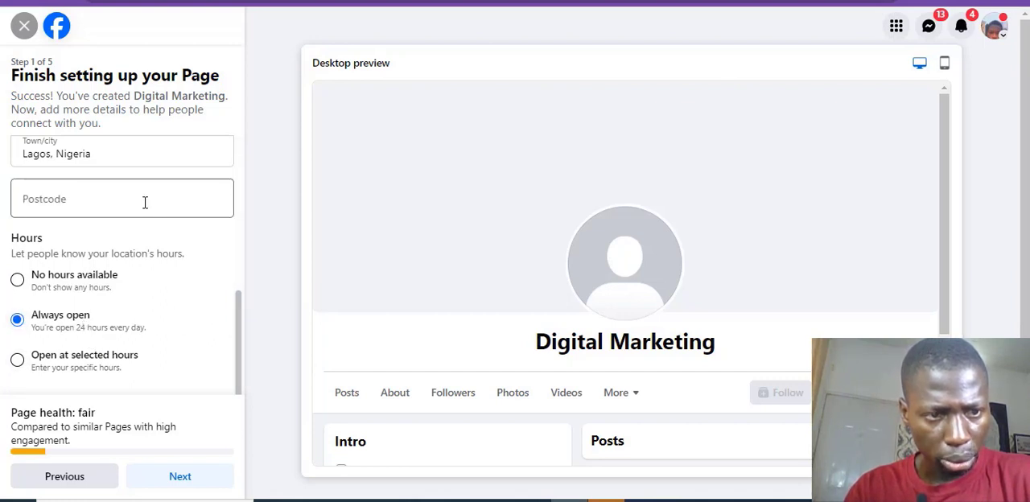
click(177, 481)
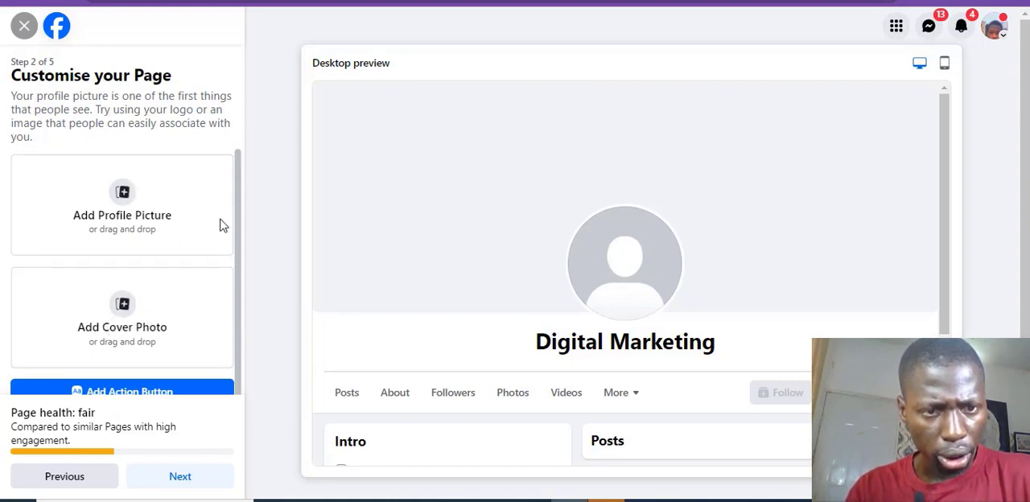
Step: Complete the remaining setup stages without adding pictures, connecting WhatsApp or inviting friends
drag(239, 198, 239, 254)
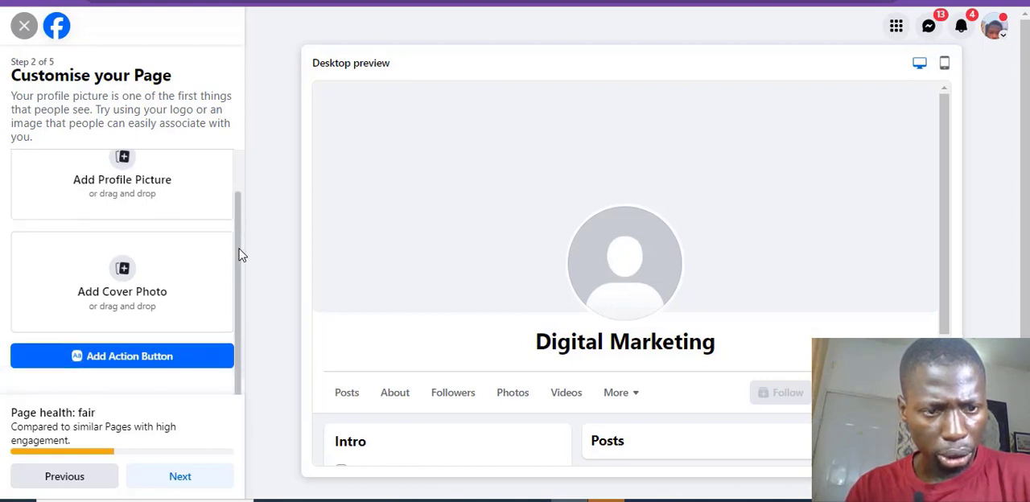
click(185, 479)
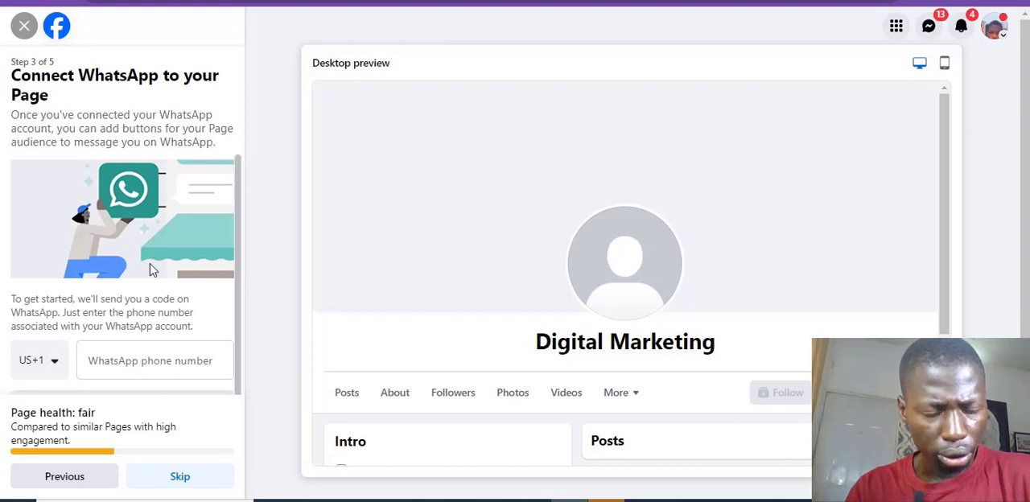
click(114, 362)
click(65, 366)
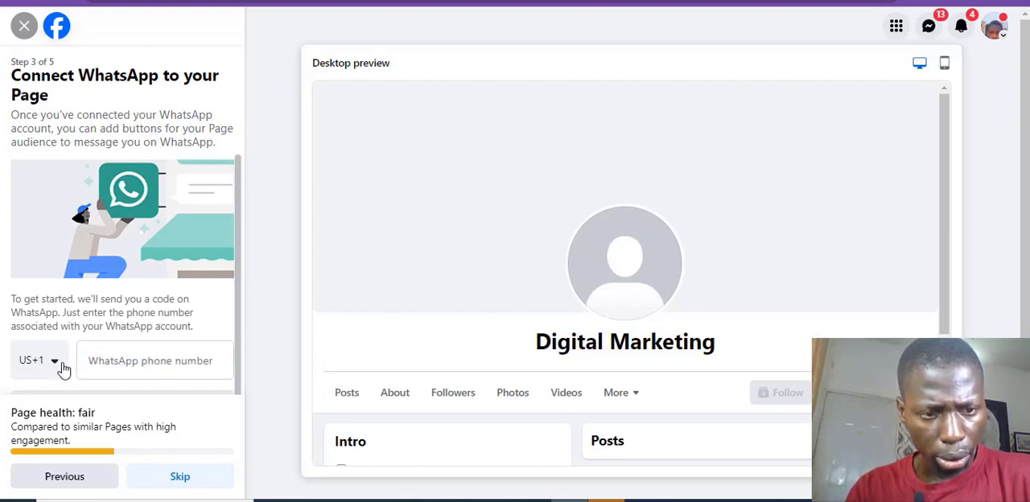
click(174, 484)
click(176, 485)
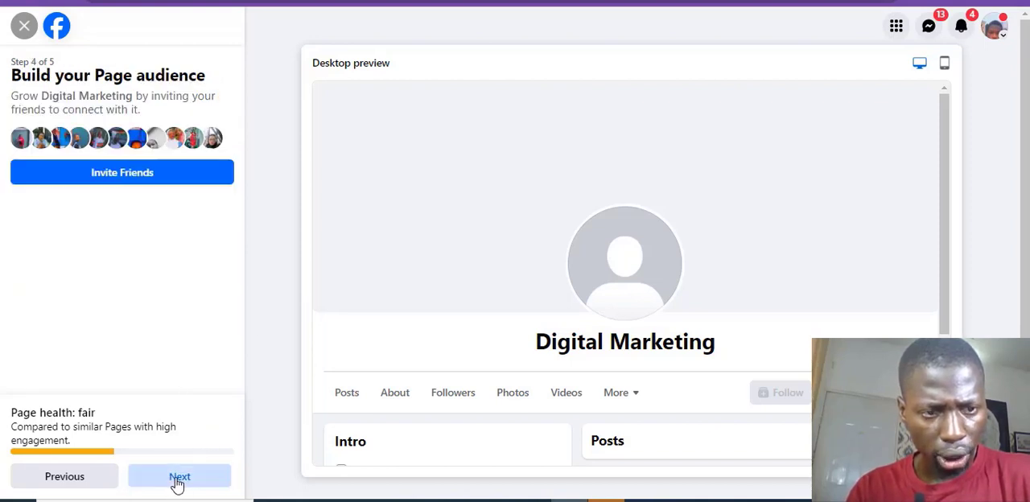
click(177, 481)
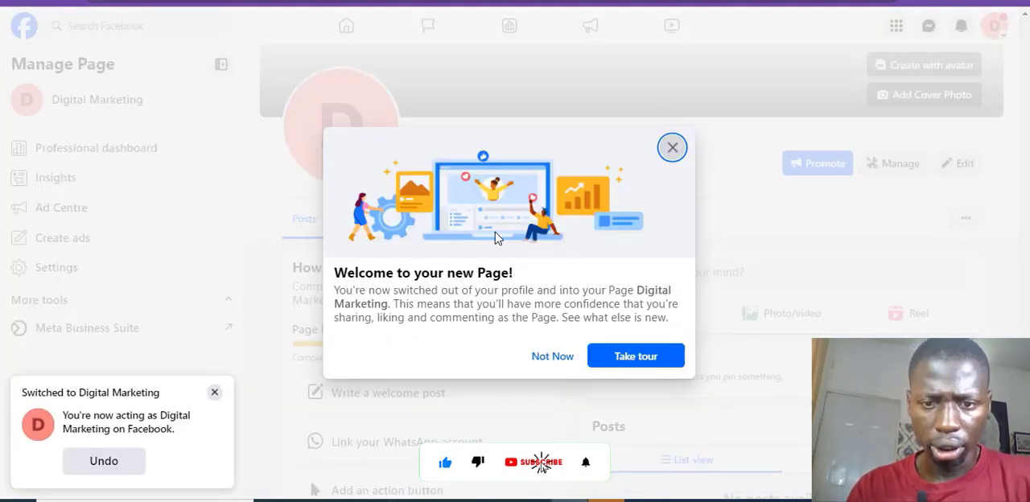
Step: Decline the new Page's welcome tour, switch back to the personal profile and go to its home feed
click(545, 361)
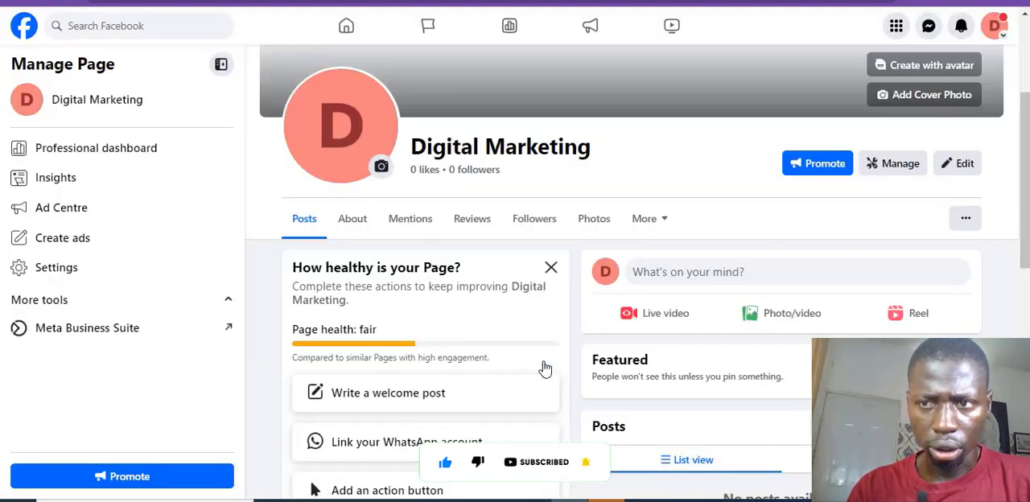
click(995, 25)
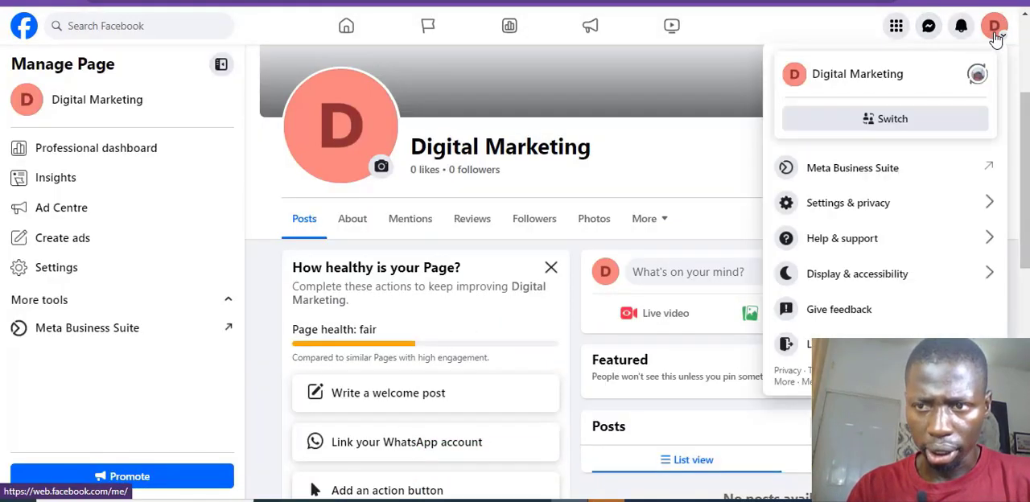
click(976, 74)
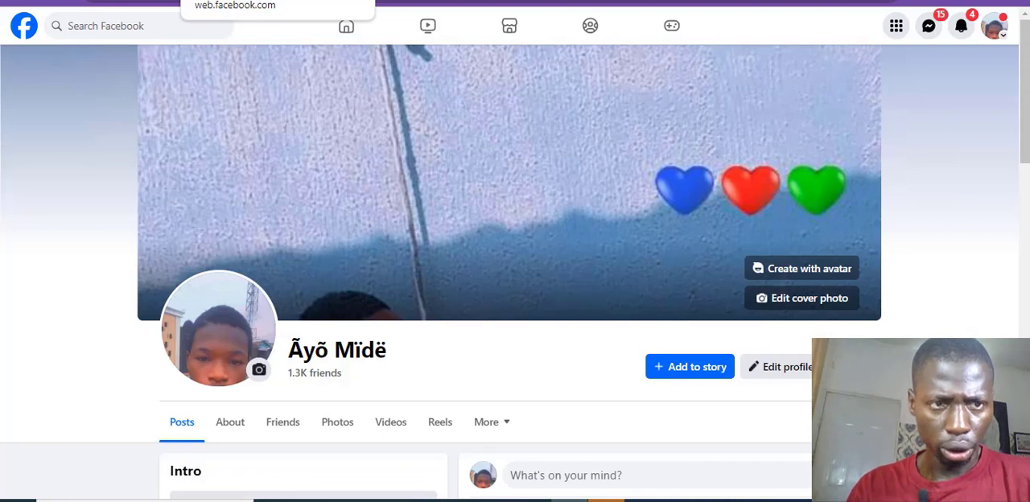
click(25, 30)
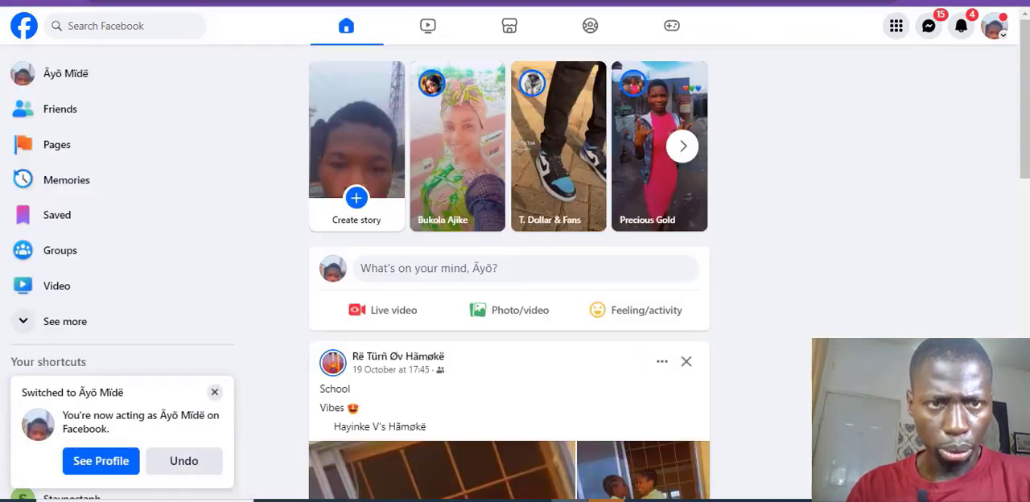
Step: Open facebook.com/adsmanager in a new browser tab
right_click(265, 1)
click(320, 0)
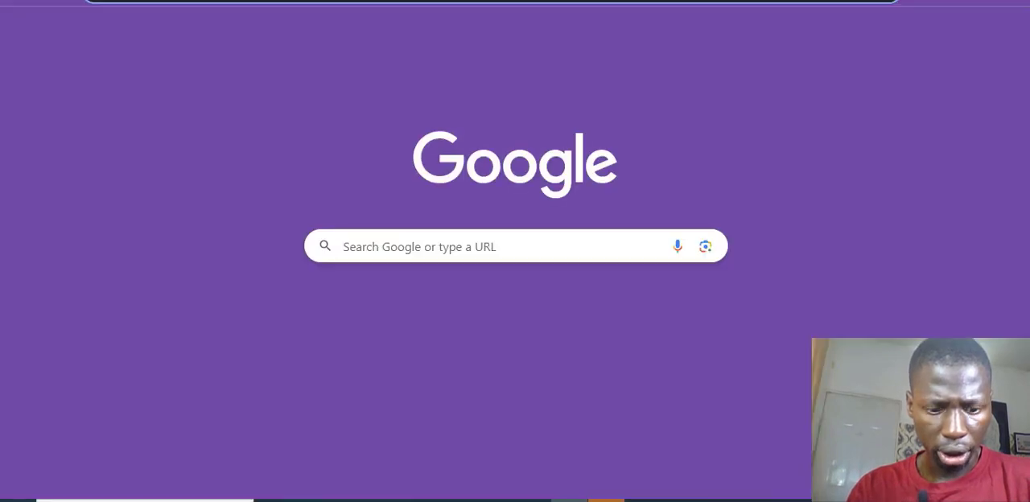
text(ceboo)
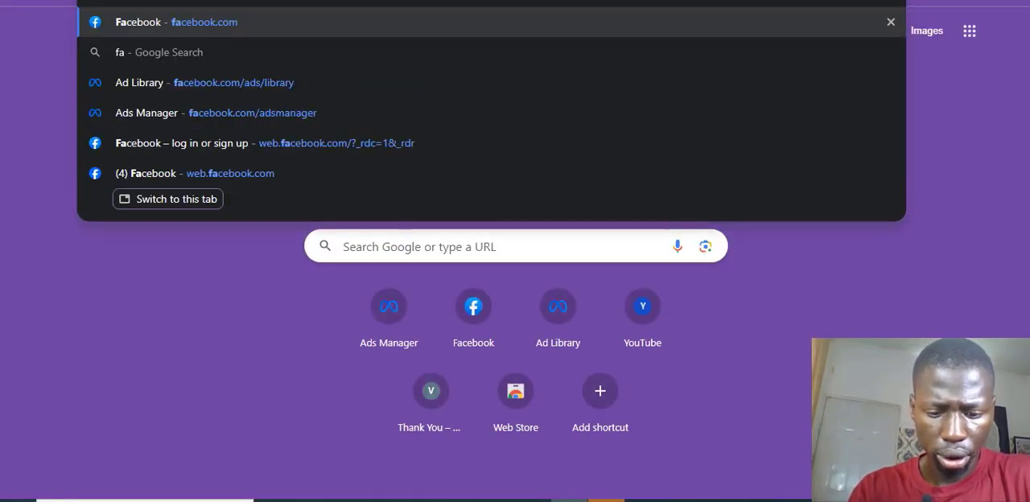
text(k.com/)
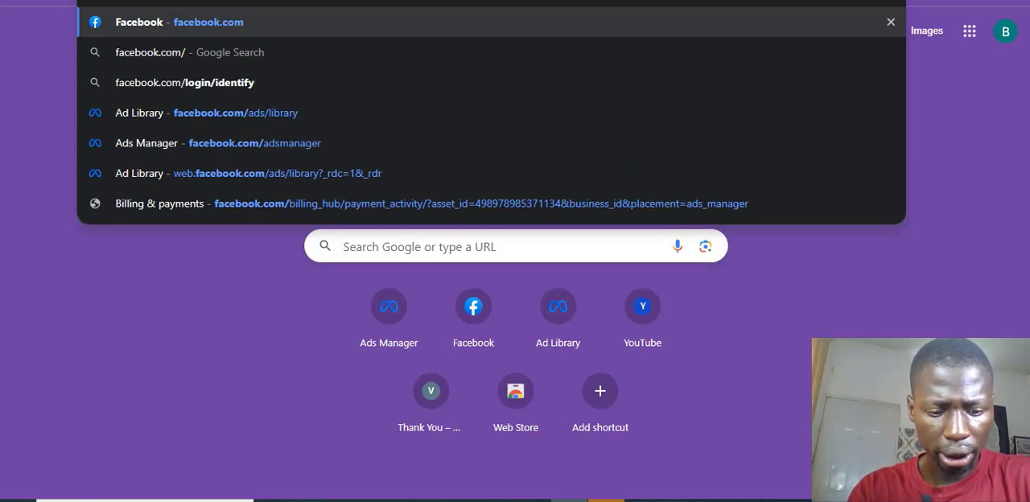
text(adsm)
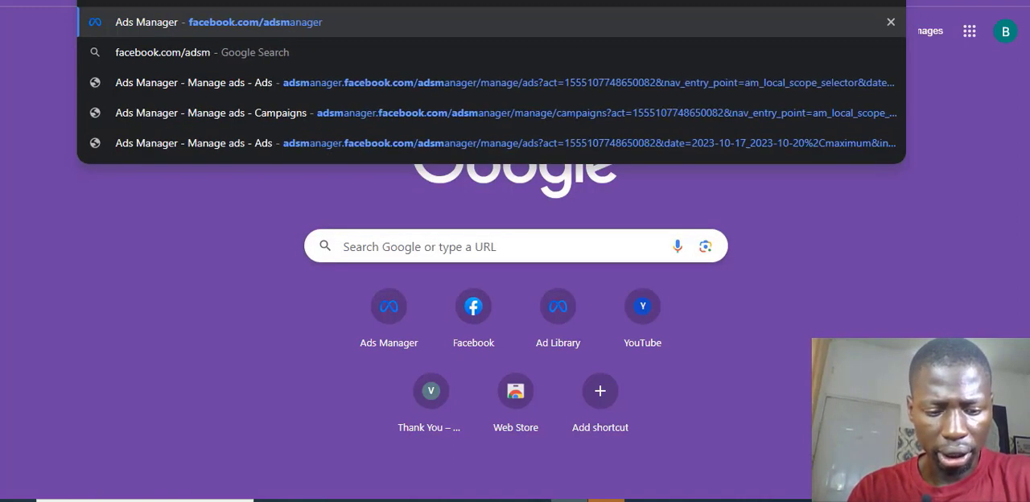
text(anager)
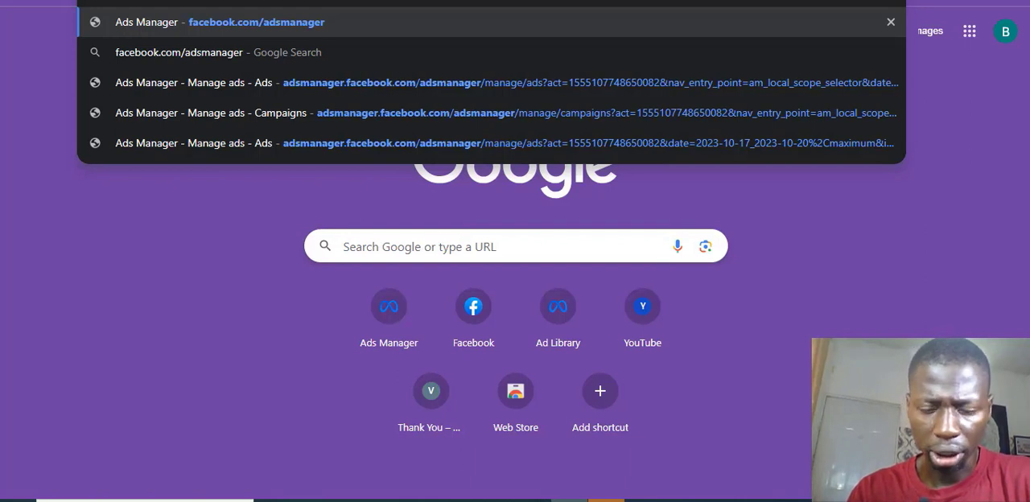
key(Return)
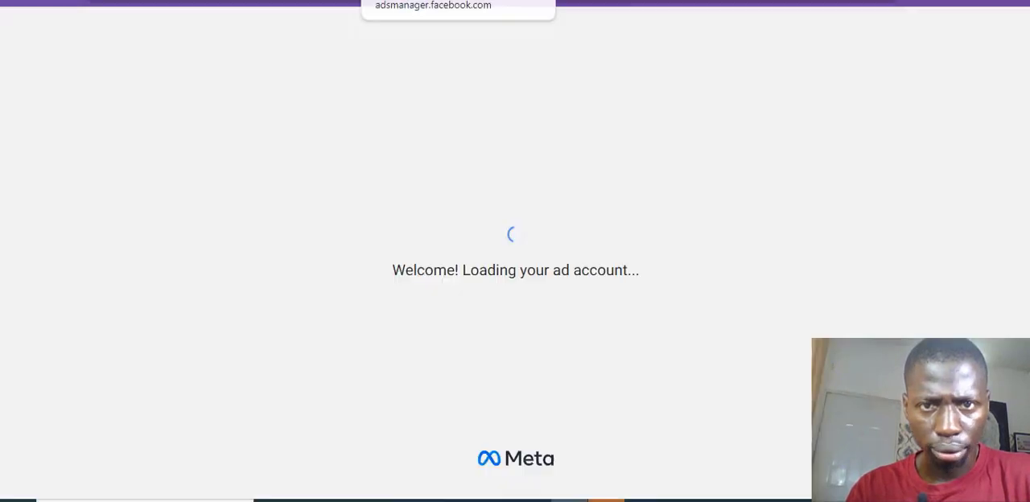
Step: Search Google for "acne cream" in another new browser tab
right_click(480, 2)
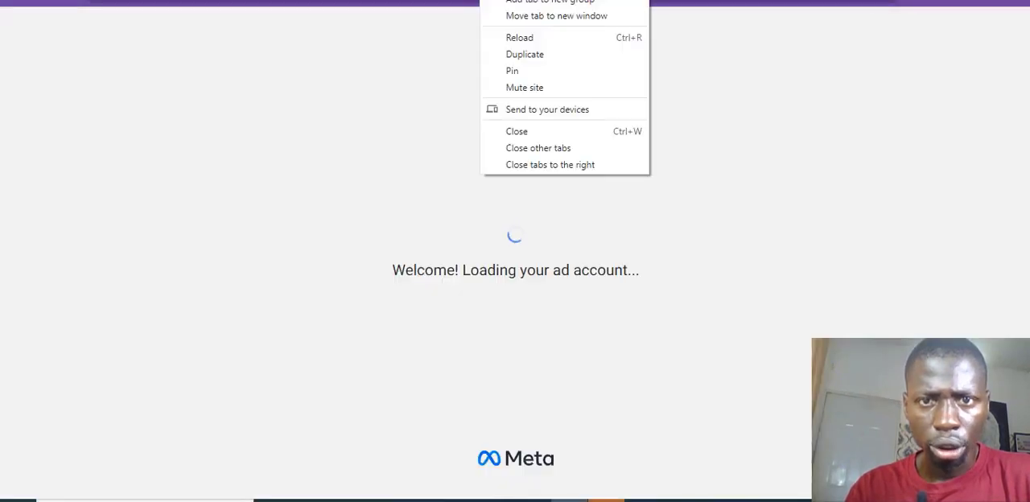
click(530, 1)
click(482, 1)
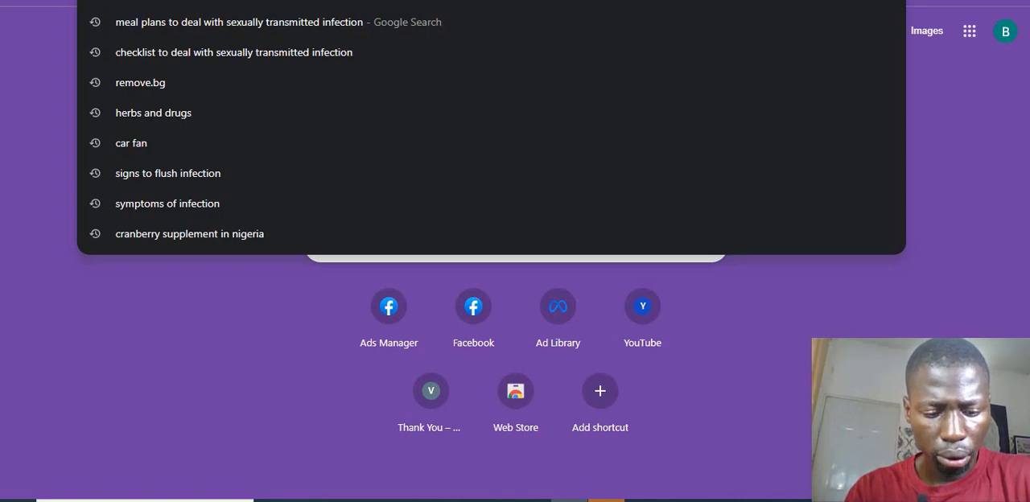
text(a)
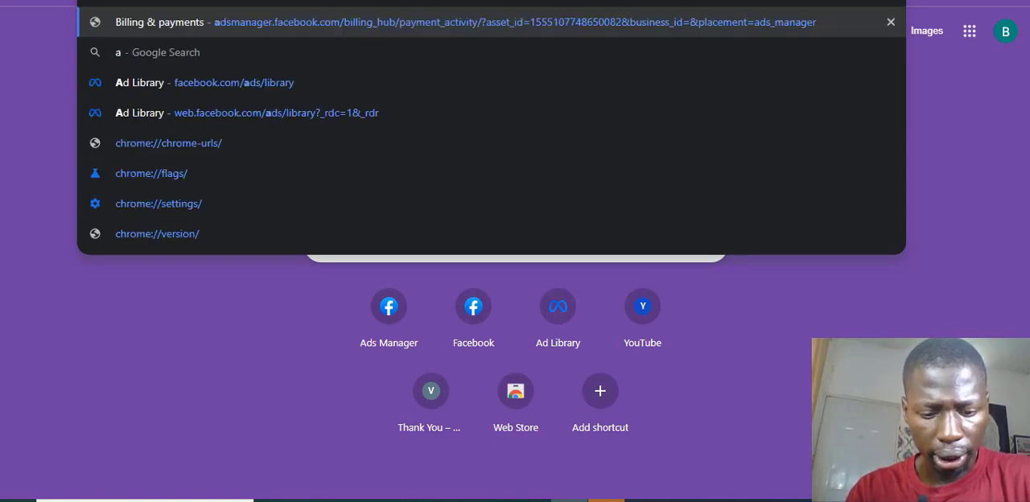
text(cne p)
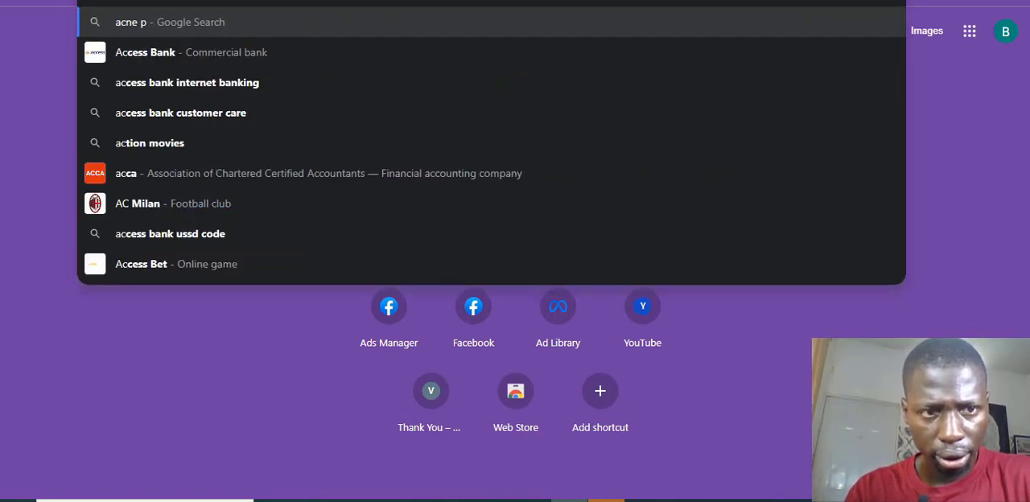
key(BackSpace)
text(r)
key(BackSpace)
text(cream)
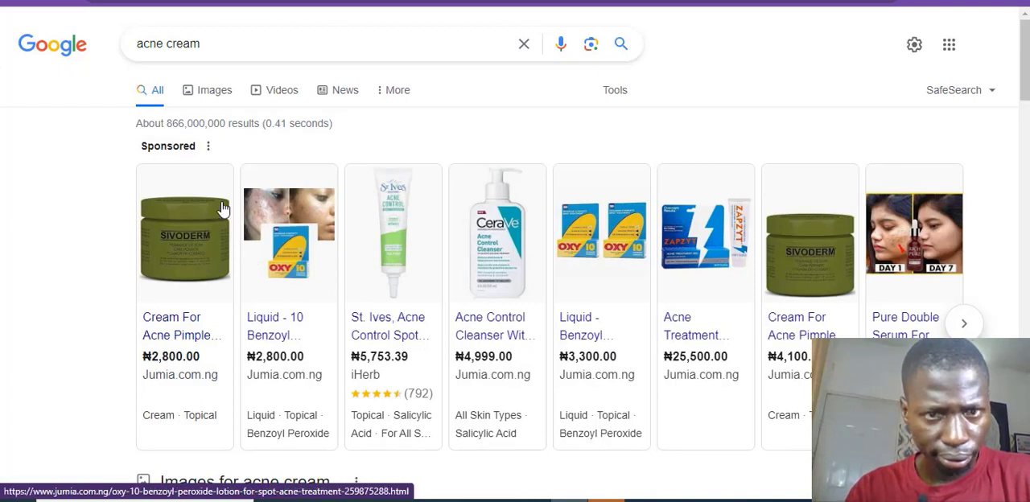
Step: Show the image results for acne cream and save Ubuy Nigeria's AICHUN BEAUTY Anti-Acne Cream picture as a JPEG under its suggested name
click(225, 100)
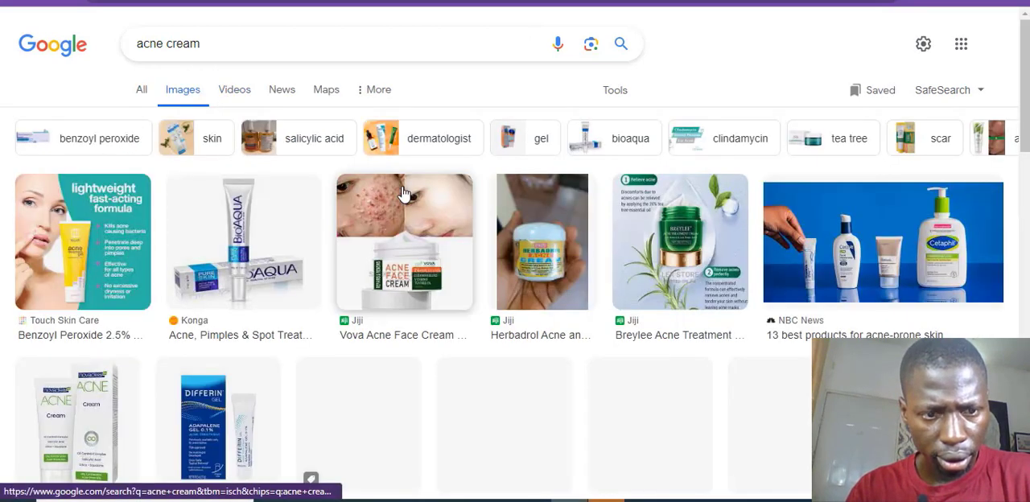
scroll(404, 194, down, 3)
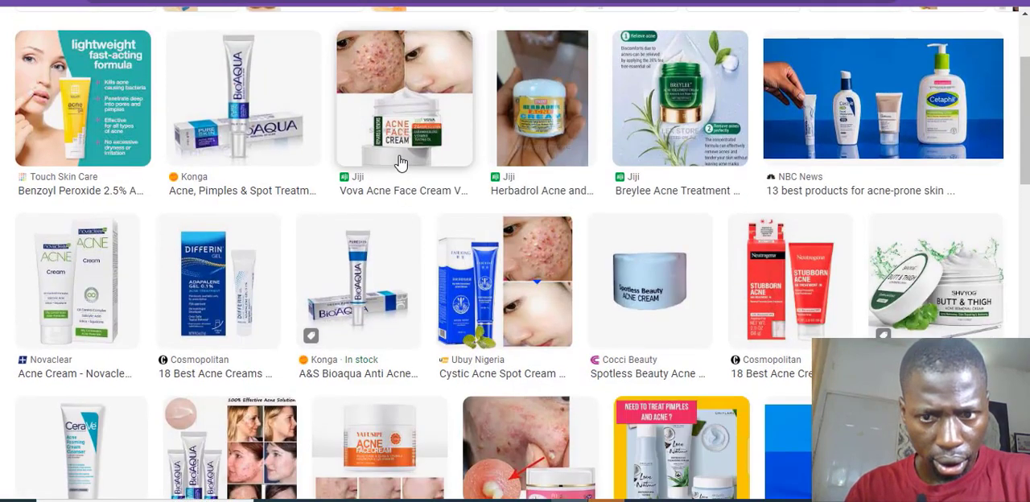
scroll(400, 163, down, 3)
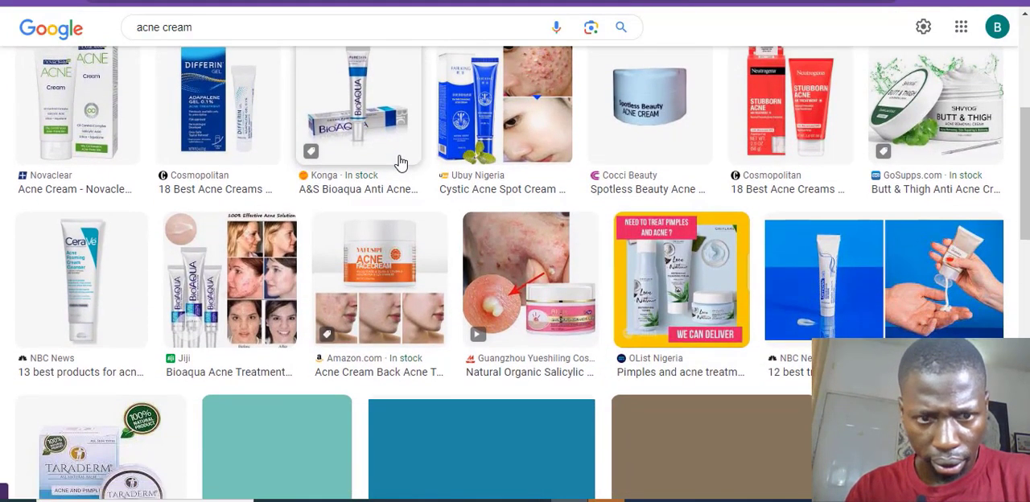
scroll(400, 164, down, 1)
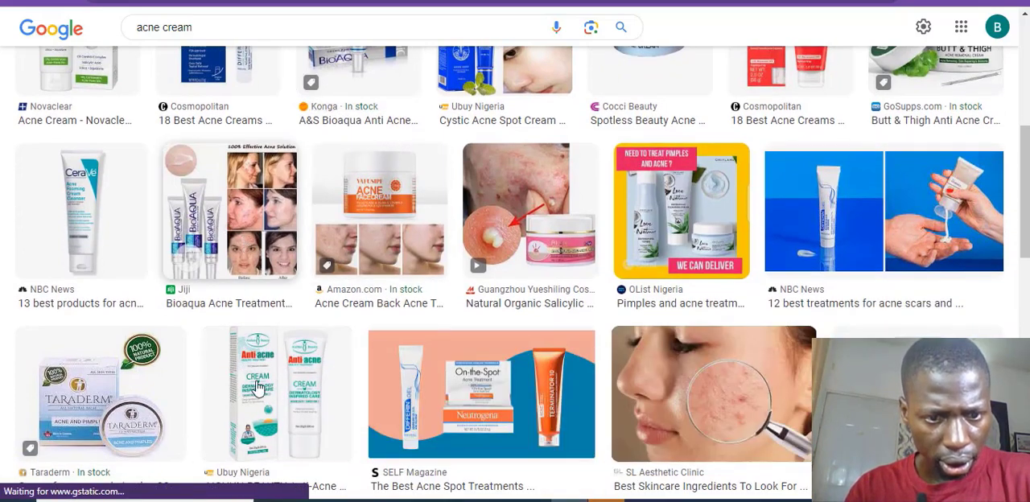
click(275, 410)
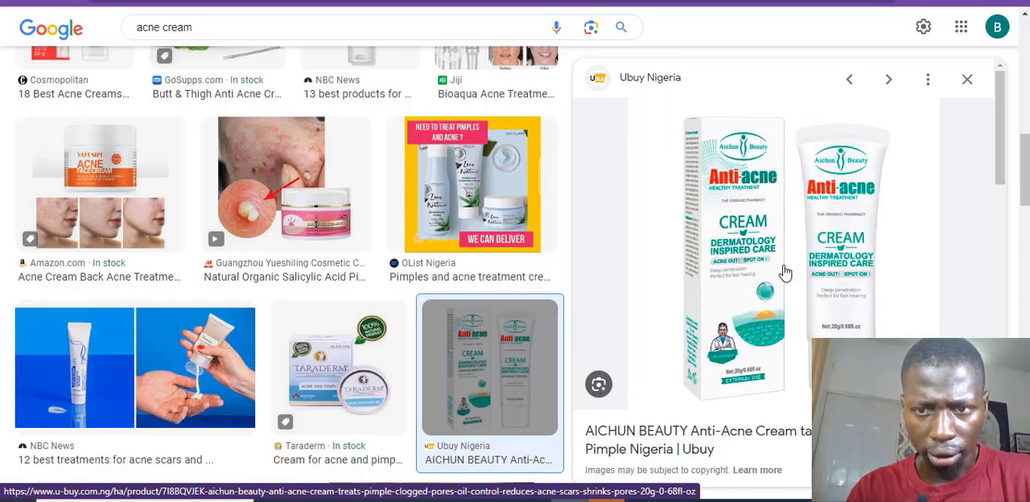
right_click(728, 184)
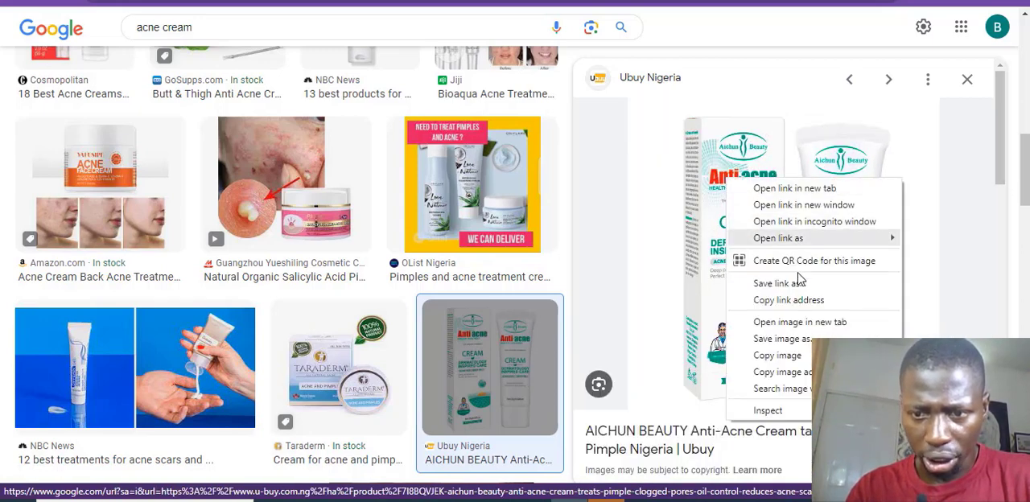
click(798, 344)
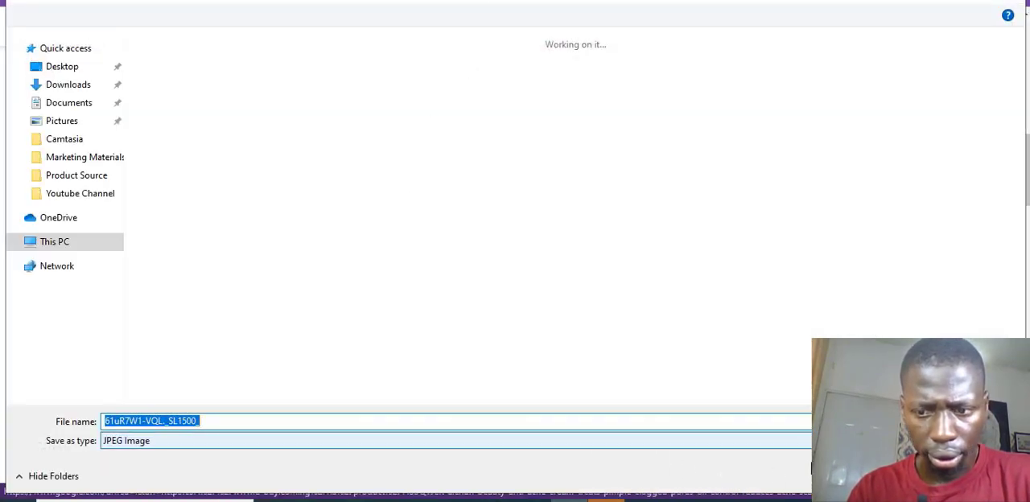
click(895, 475)
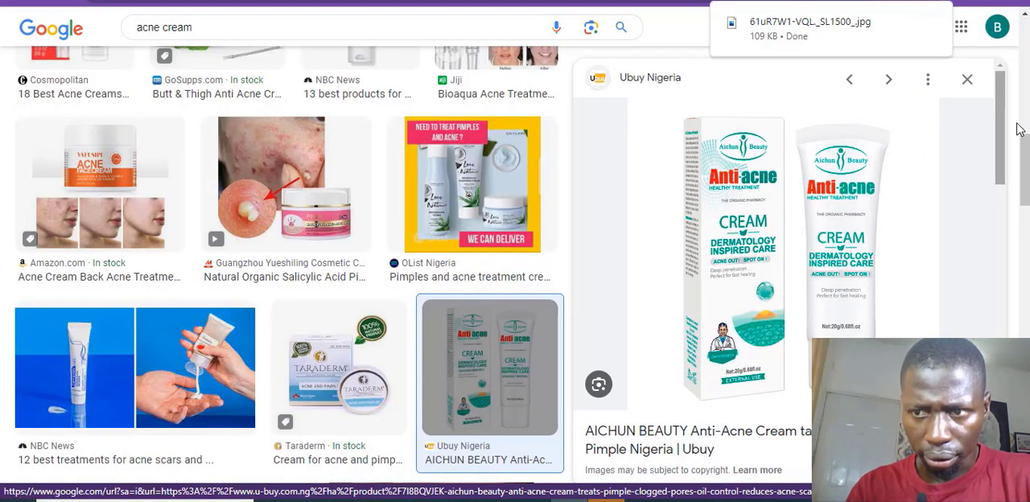
Step: Open the related Amazon.com picture of the AICHUN BEAUTY Anti-Acne Cream tube and save it as a JPEG in Downloads under its suggested name
drag(1018, 129, 1020, 311)
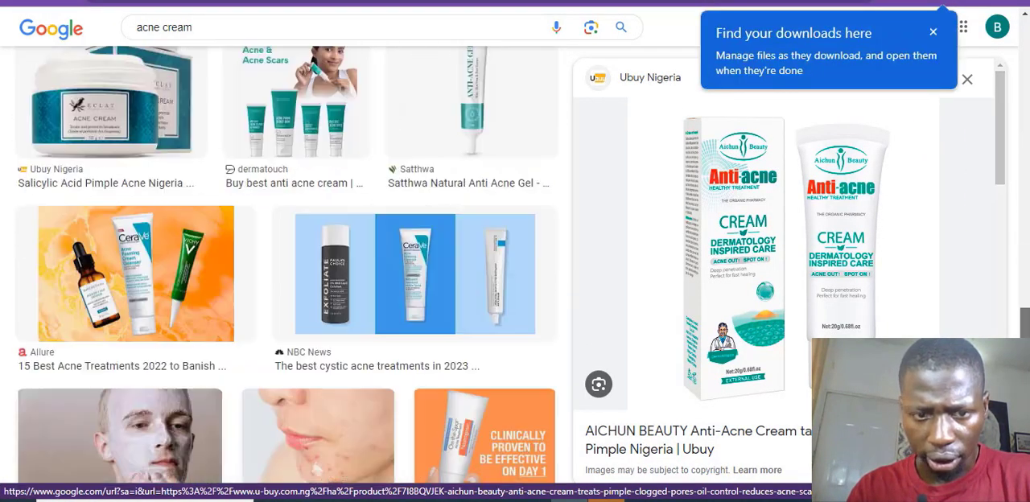
scroll(1015, 315, up, 15)
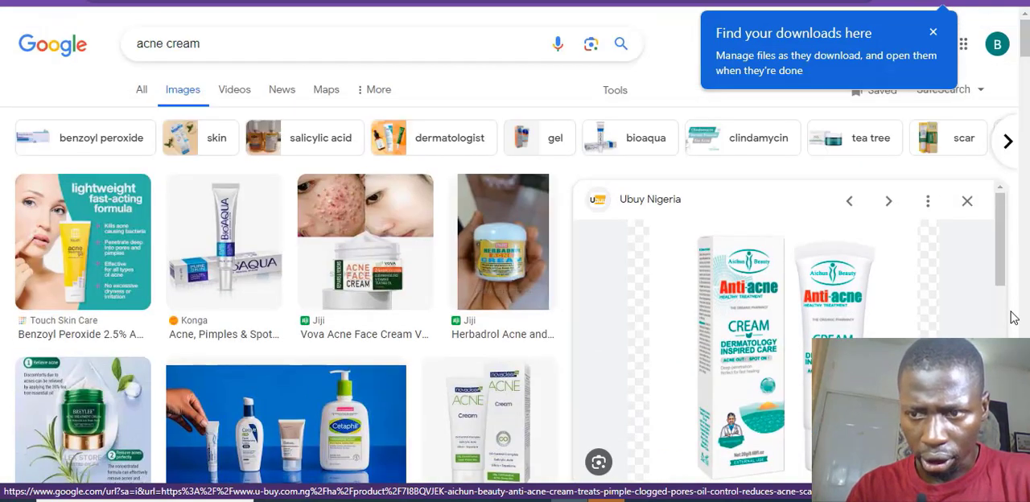
drag(1005, 236, 1007, 335)
click(678, 307)
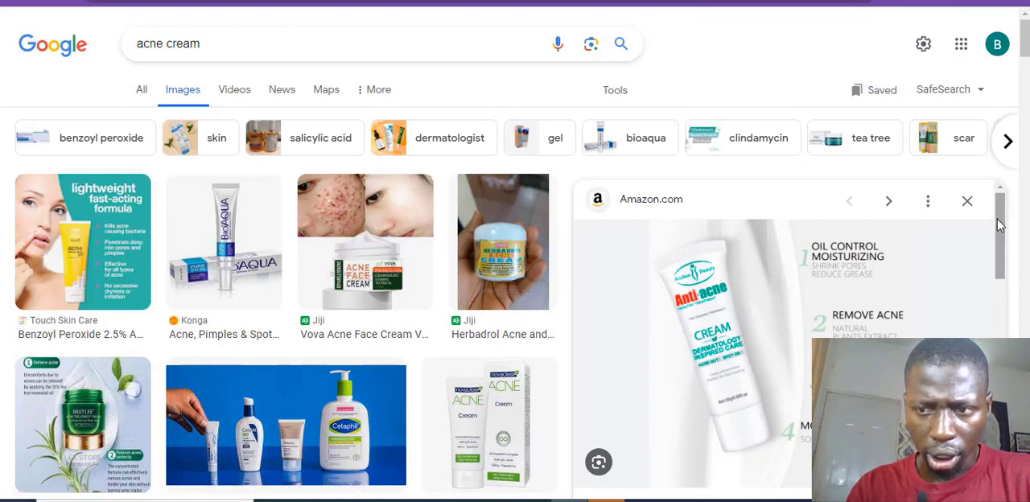
mouse_move(998, 225)
mouse_down()
mouse_move(1000, 267)
mouse_move(998, 230)
mouse_up()
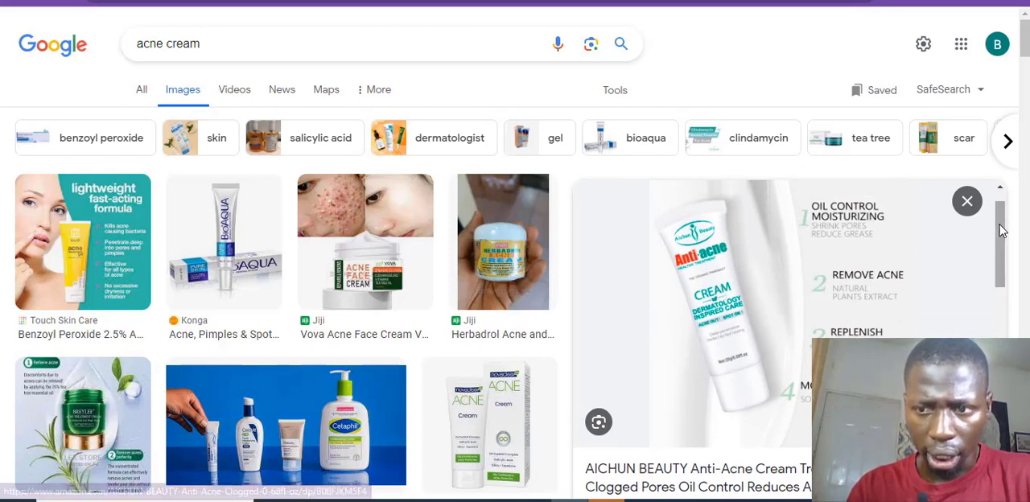
drag(1003, 241, 998, 216)
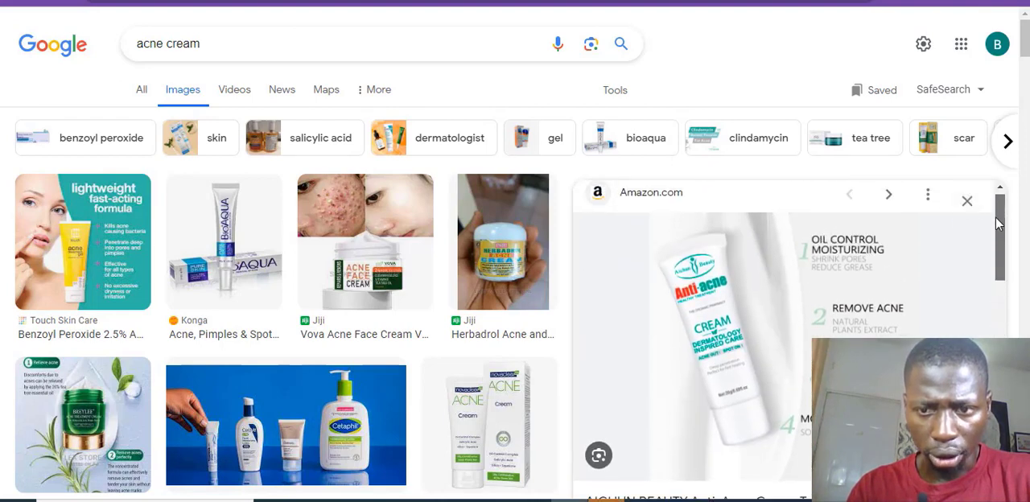
right_click(741, 302)
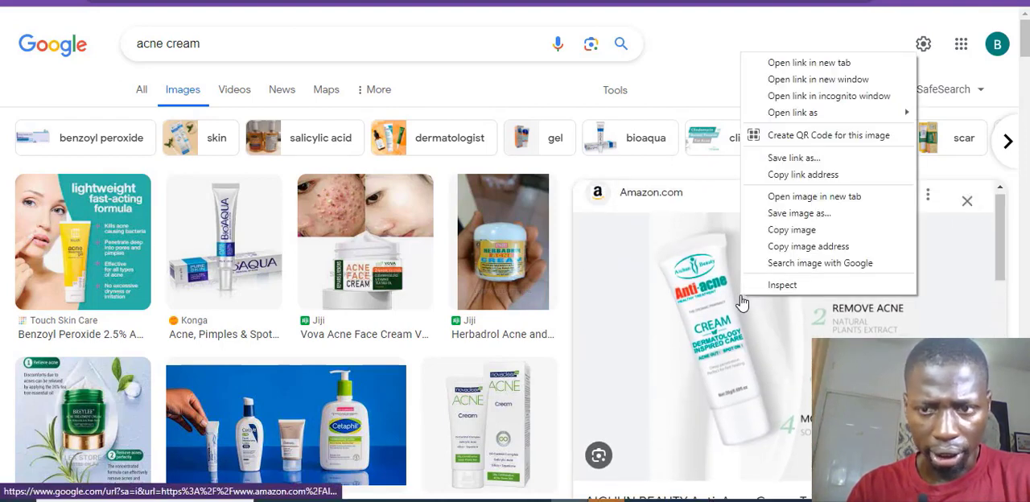
click(833, 227)
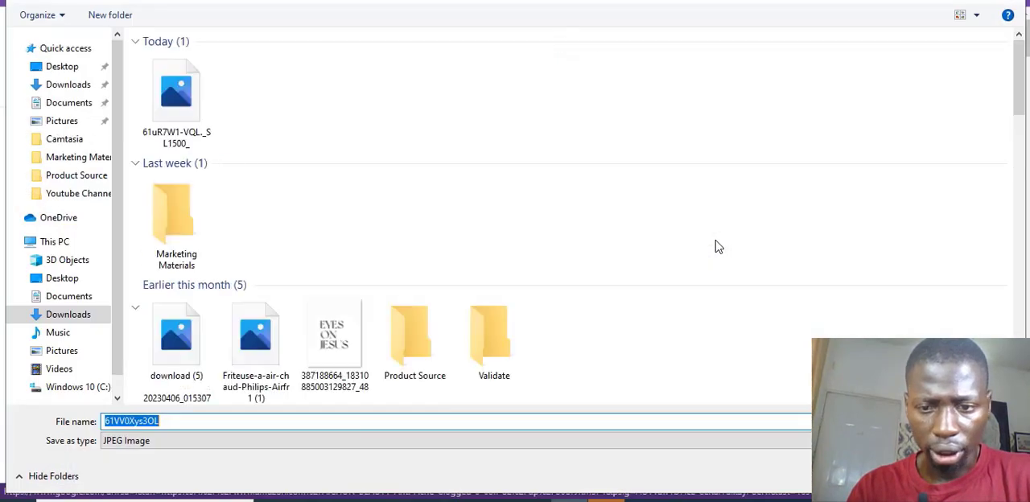
key(Return)
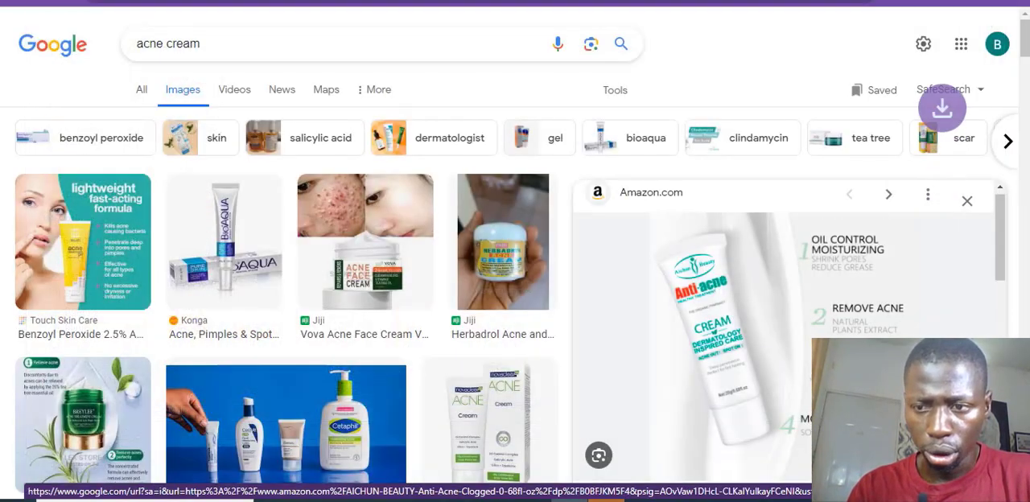
mouse_move(1002, 231)
mouse_down()
mouse_move(1012, 342)
mouse_move(999, 227)
mouse_up()
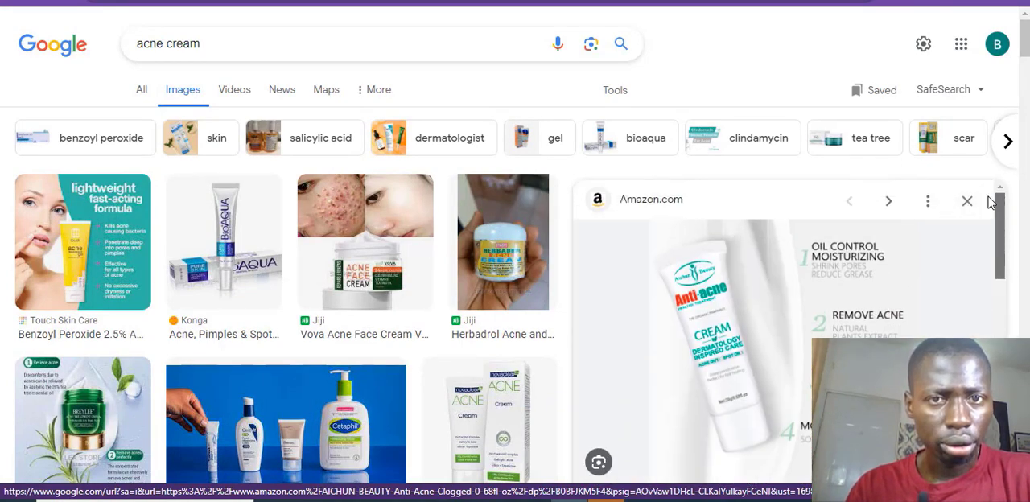
Step: Return to the Ads Manager tab and open the Campaigns page from the account overview
click(386, 2)
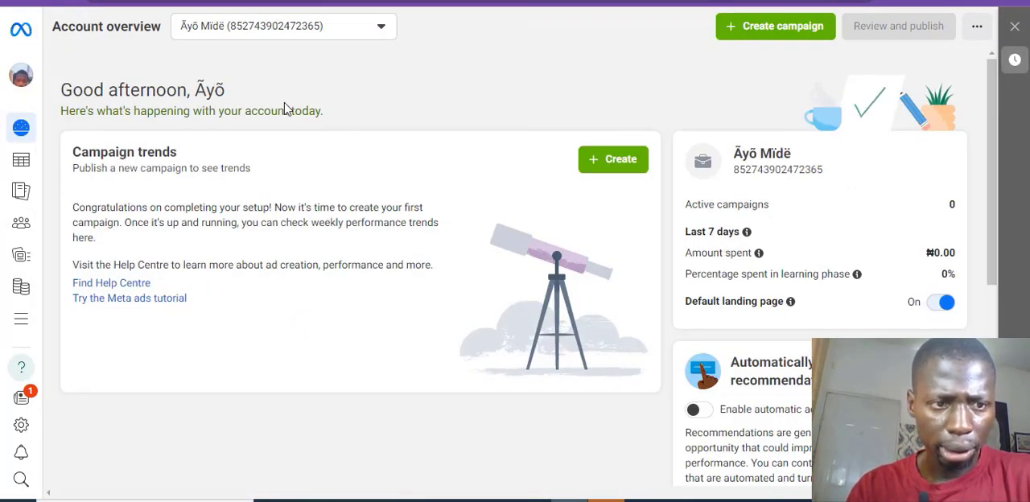
click(20, 167)
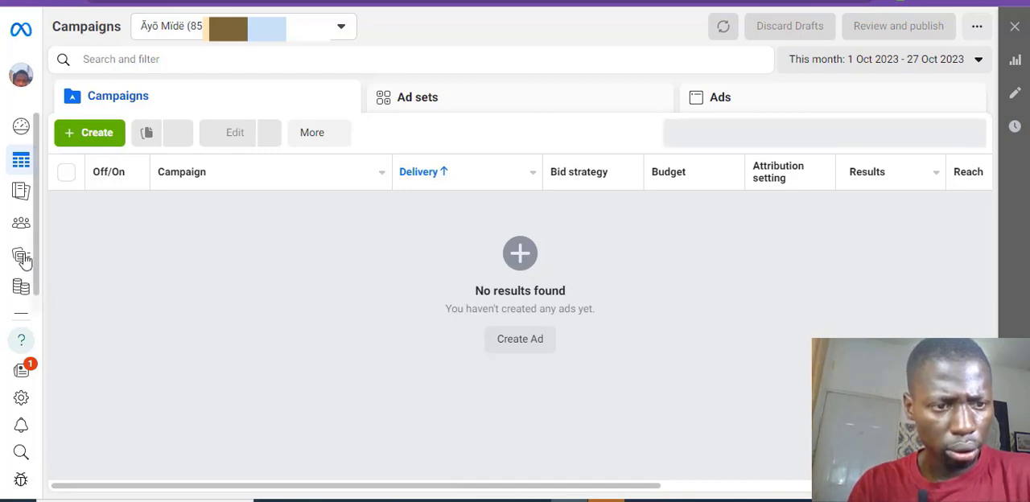
mouse_move(37, 325)
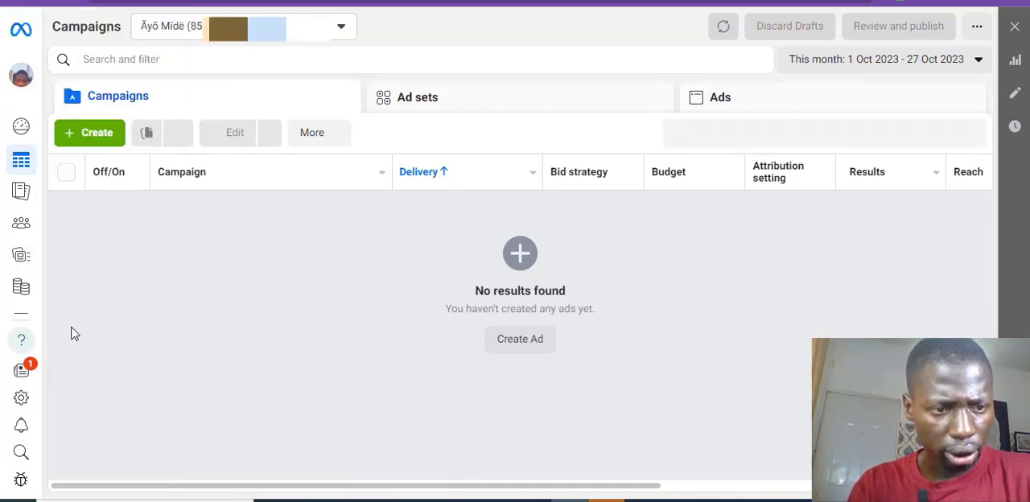
Step: Open Events Manager from all tools in a new browser tab and close its notice about web campaign setup improvements
mouse_move(32, 302)
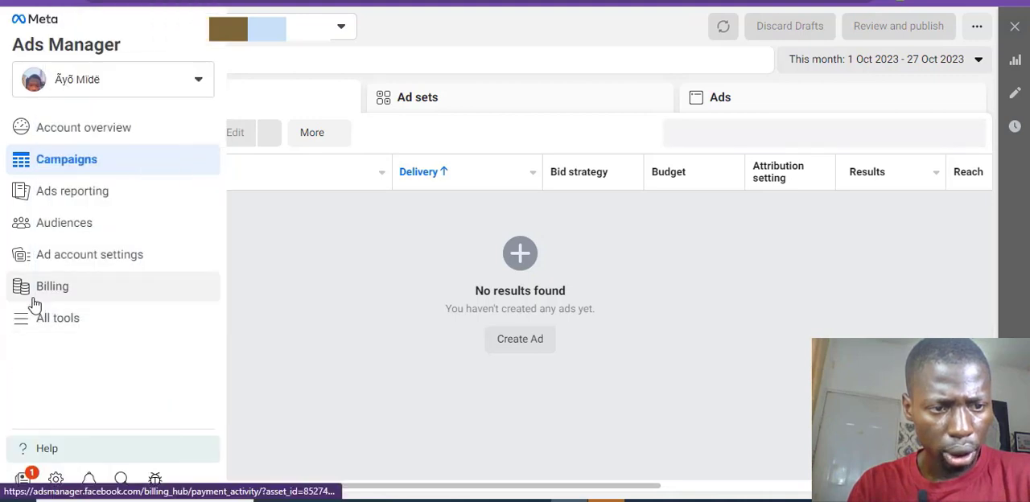
click(29, 320)
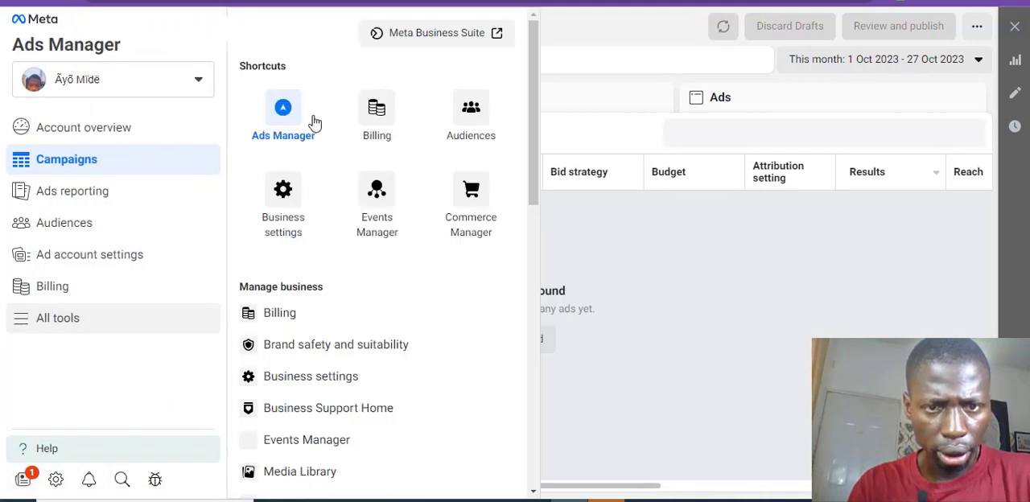
right_click(372, 203)
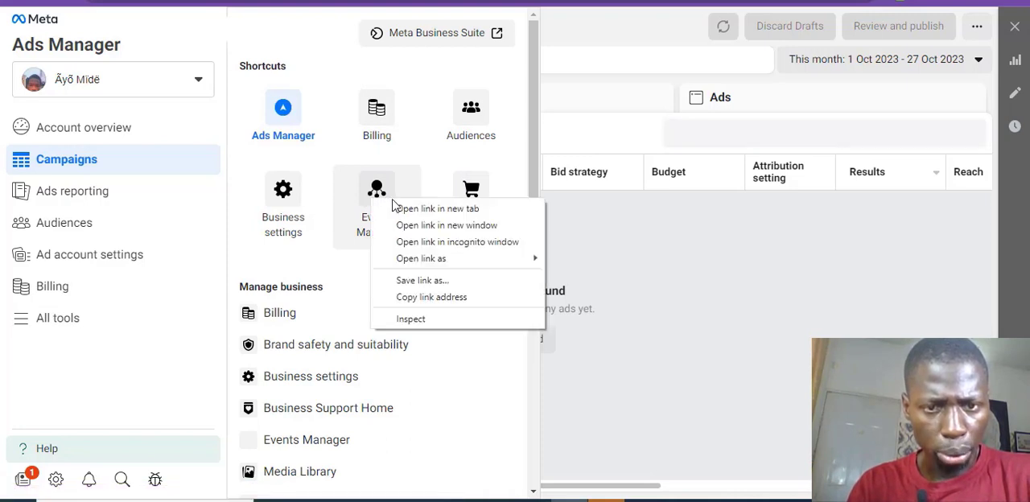
click(394, 209)
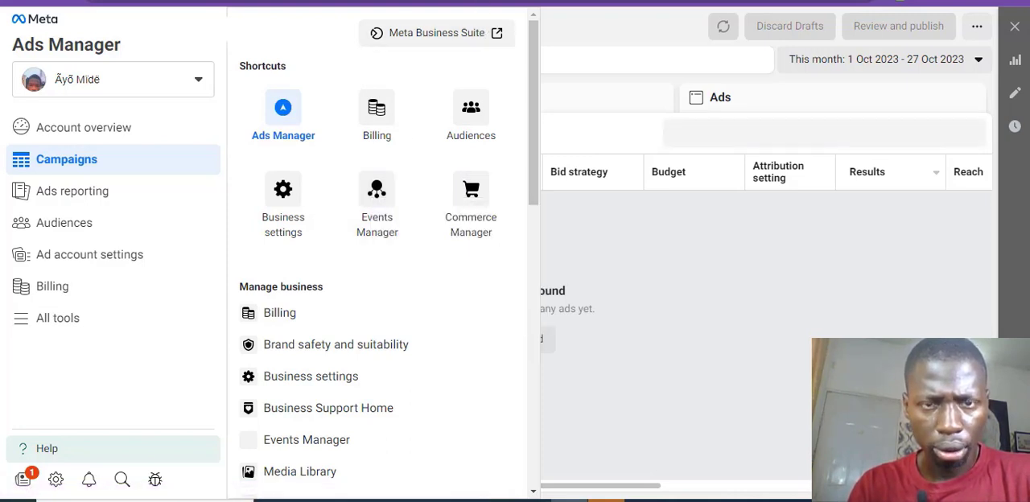
click(500, 1)
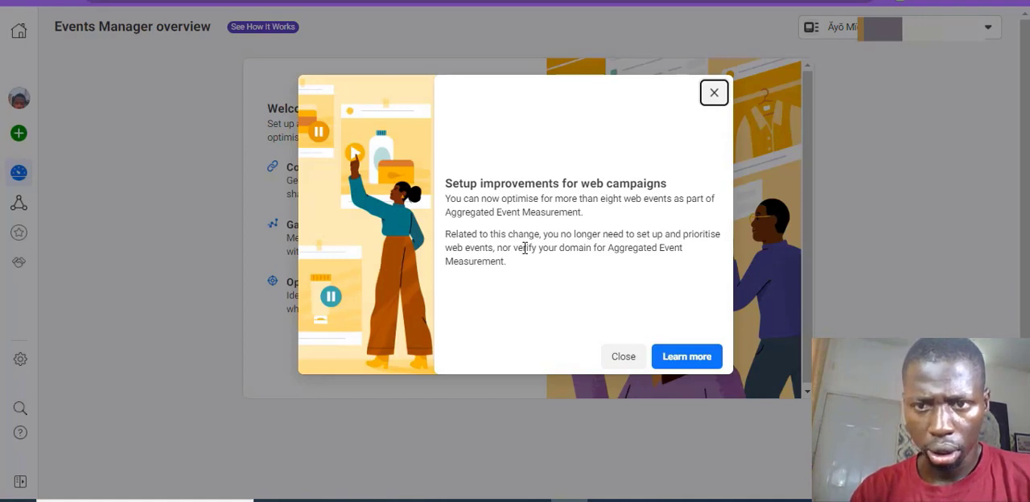
click(628, 363)
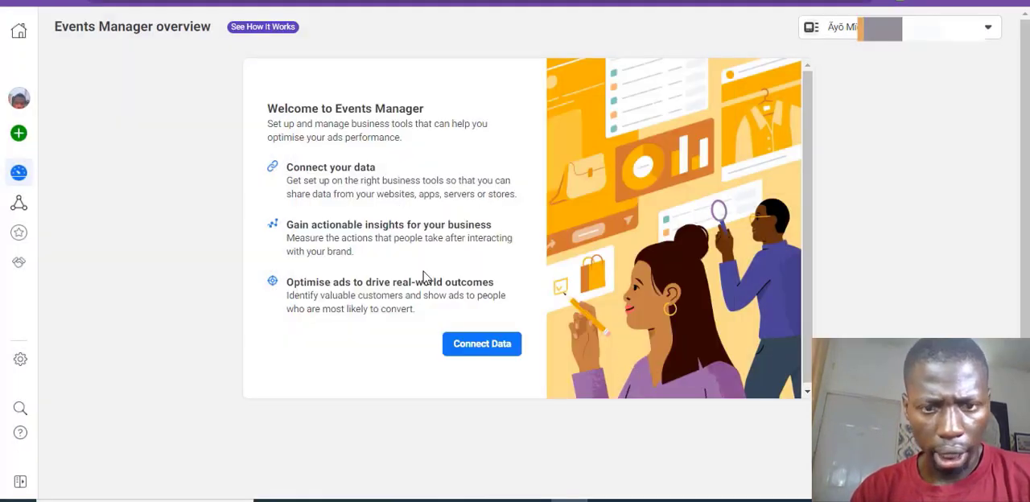
Step: Connect a new Web data source and create a pixel named Digital Marketing
click(500, 349)
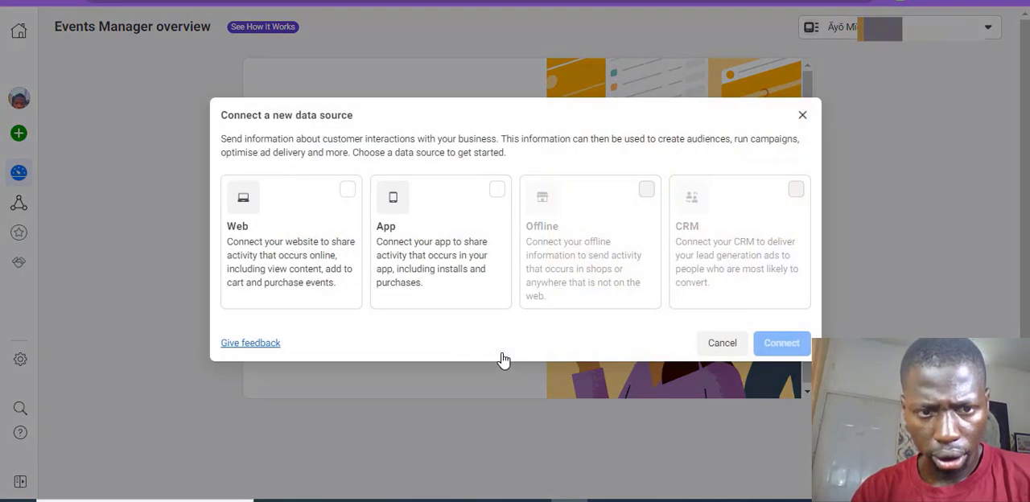
click(322, 263)
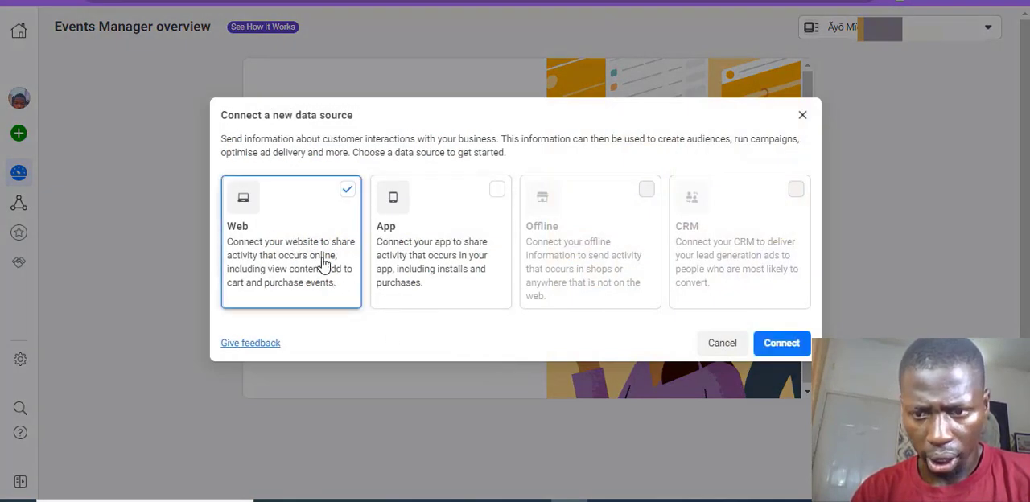
click(780, 344)
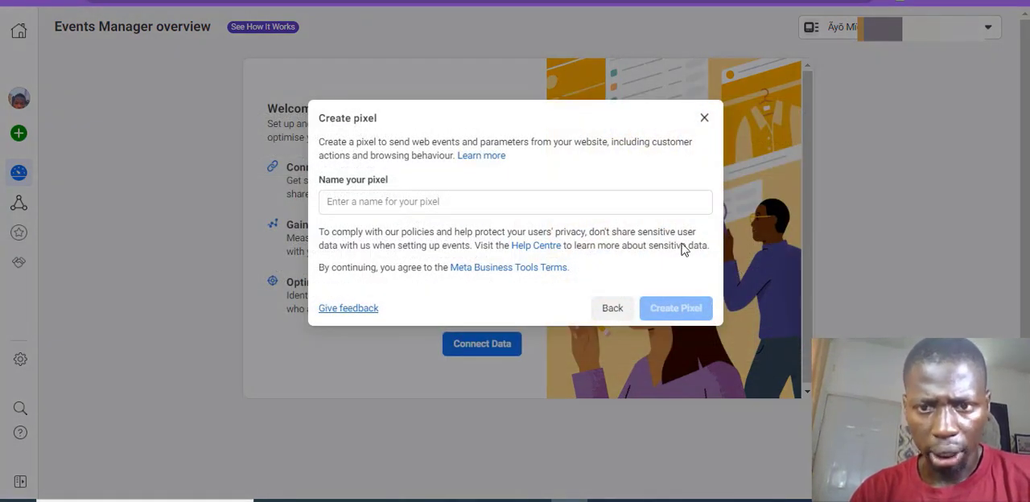
click(630, 200)
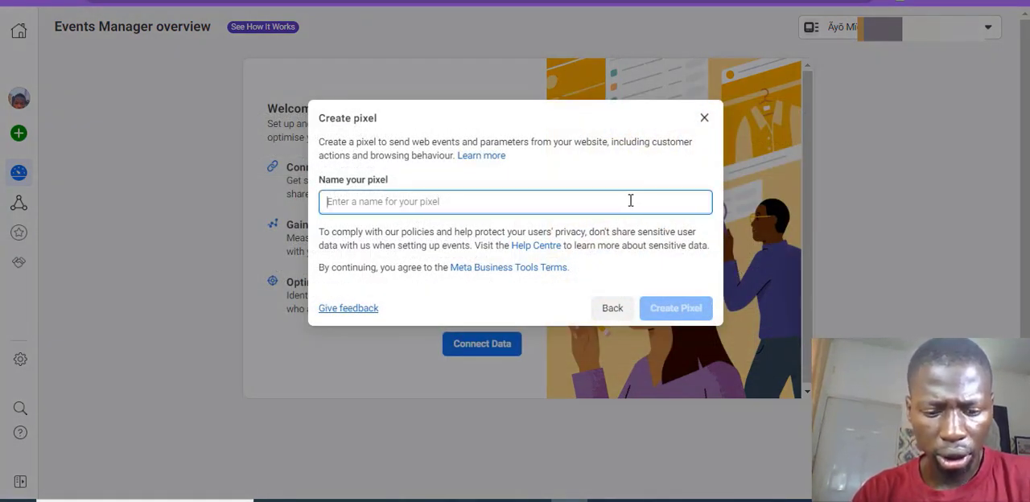
text(Digital Marketing)
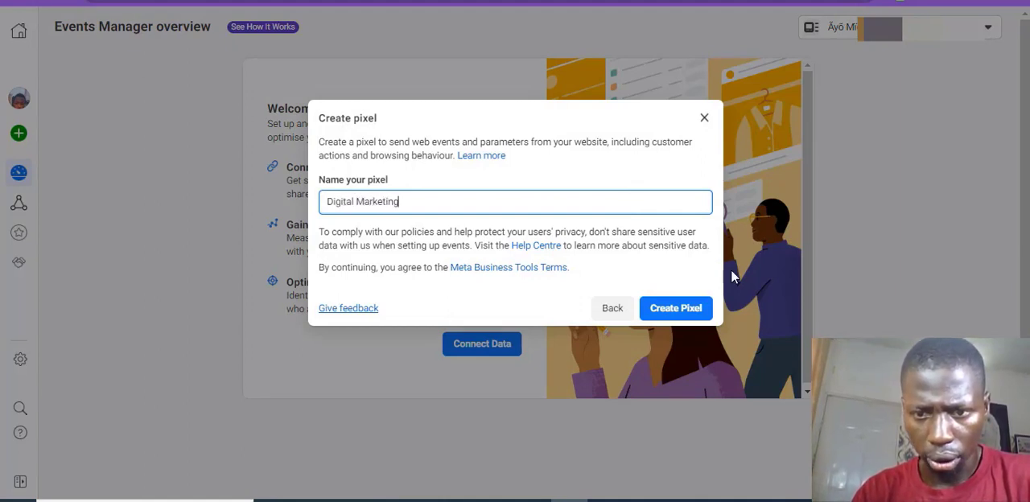
click(670, 313)
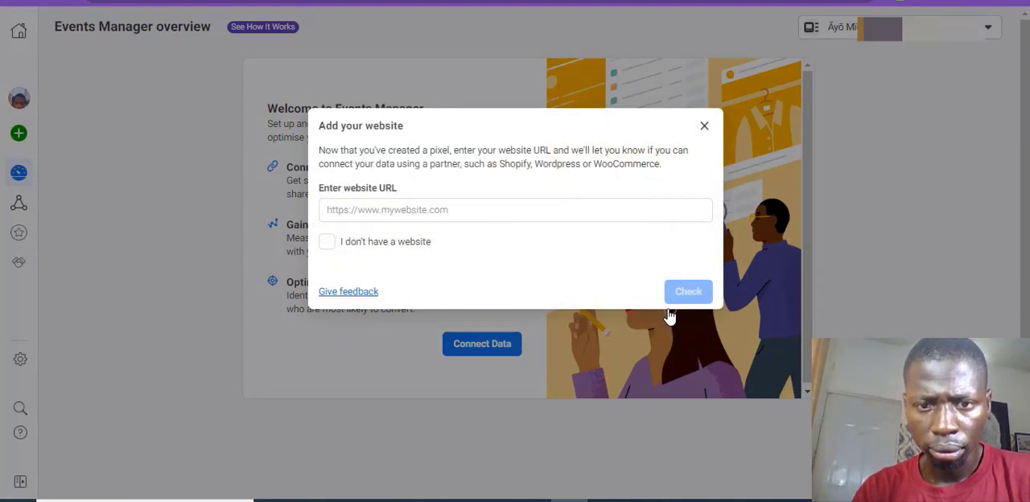
click(561, 213)
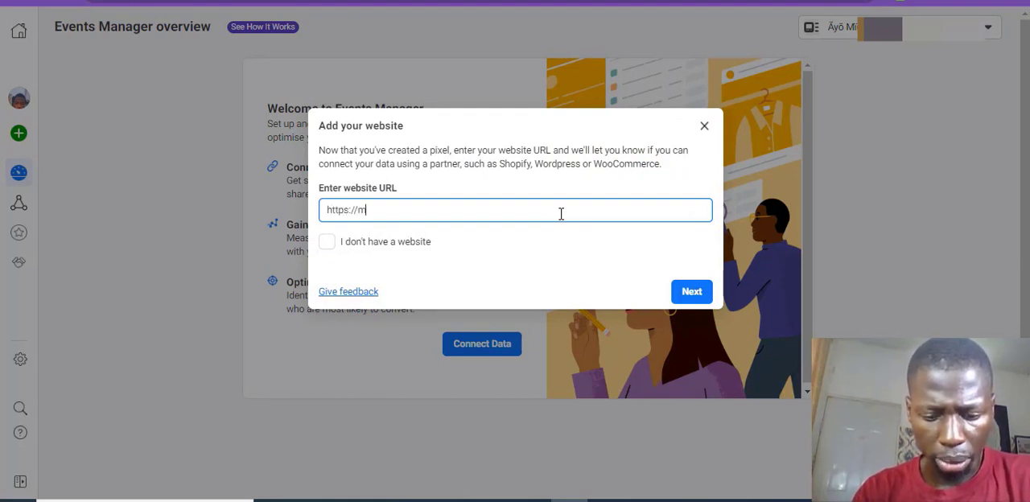
text(en)
text(si)
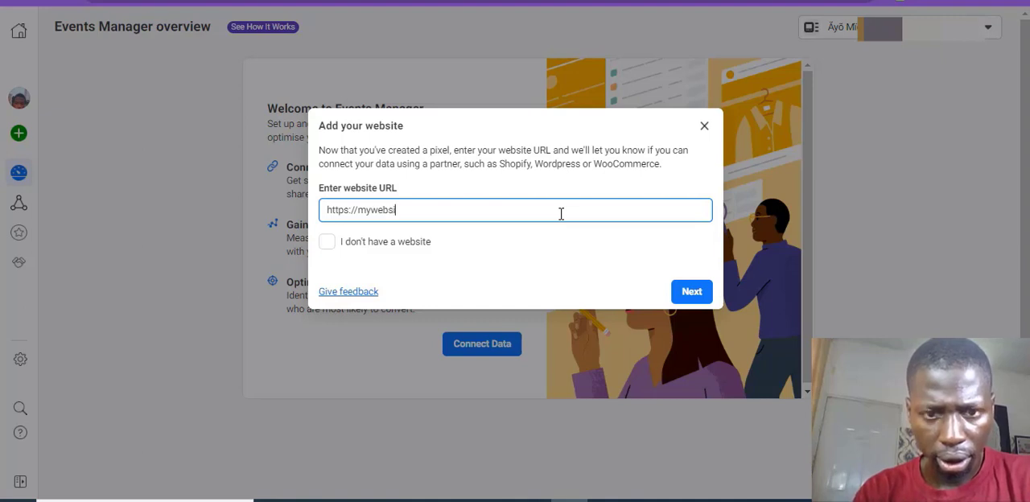
text(te.)
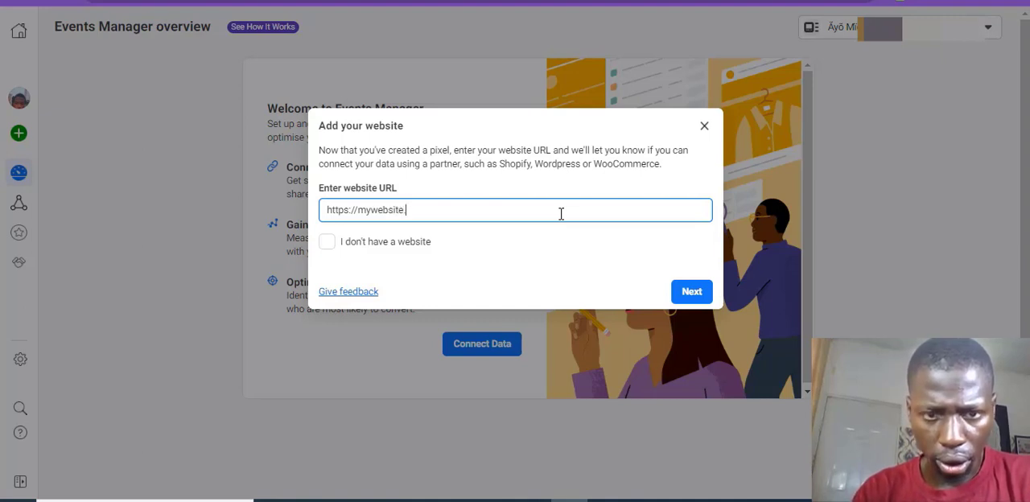
text(com)
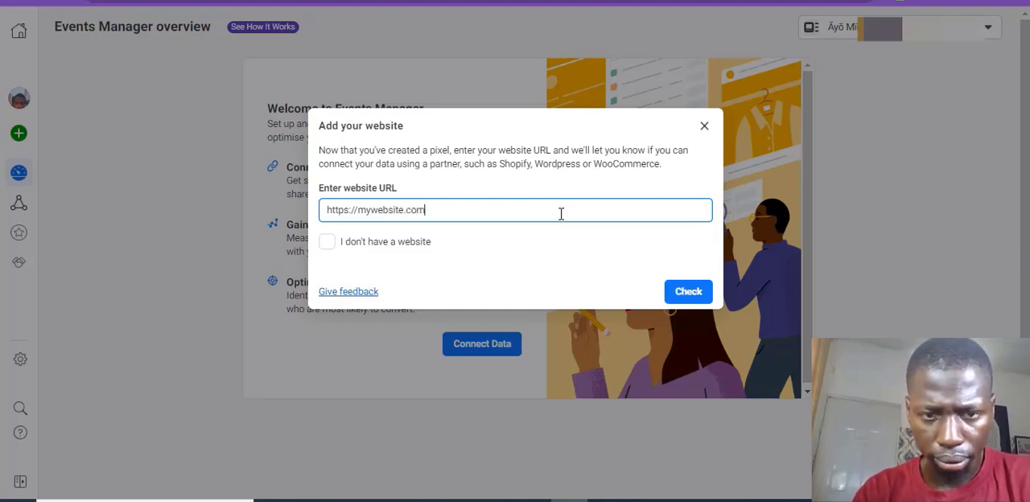
click(705, 292)
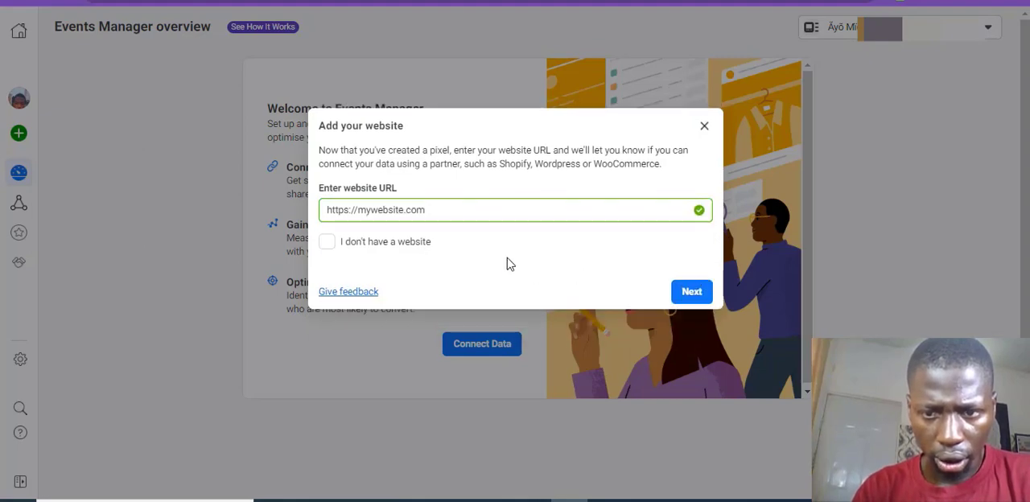
click(691, 291)
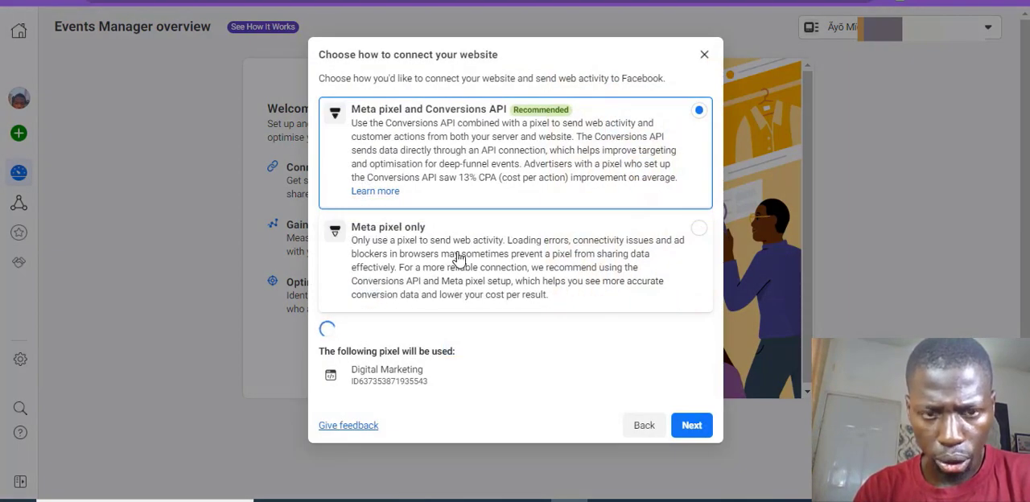
click(429, 232)
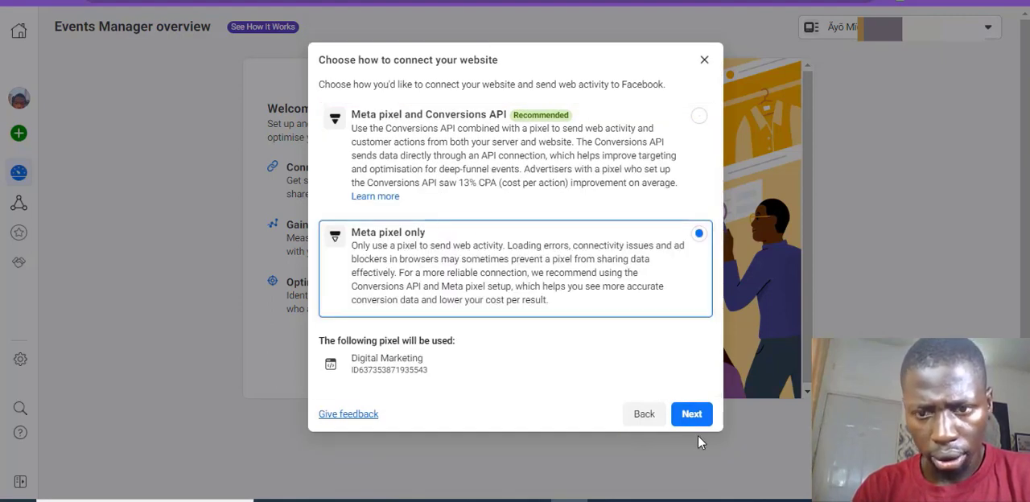
click(683, 412)
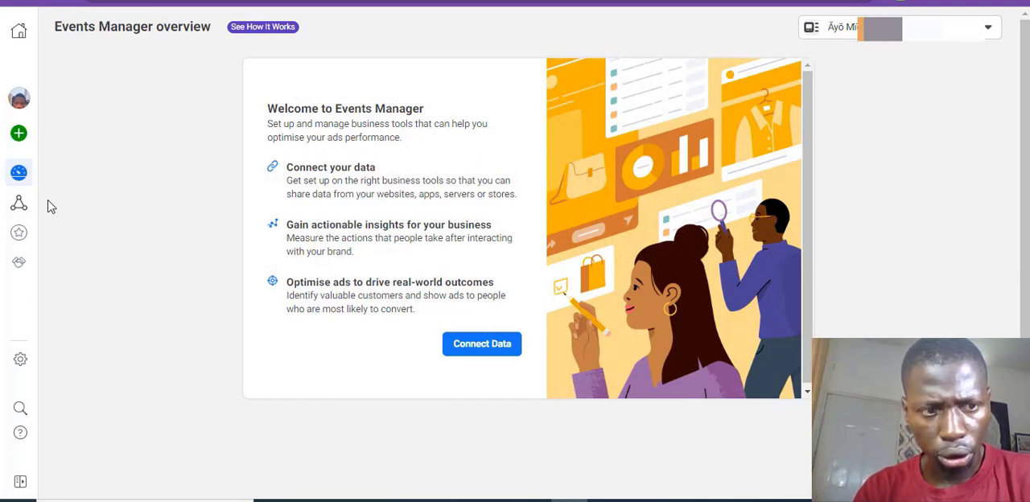
Step: Open the Digital Marketing pixel from the data sources
mouse_move(19, 206)
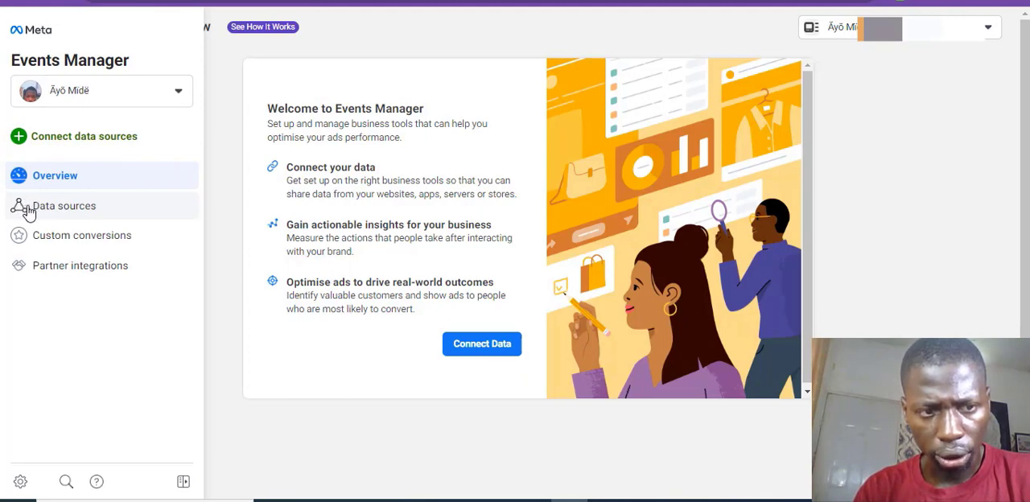
click(28, 211)
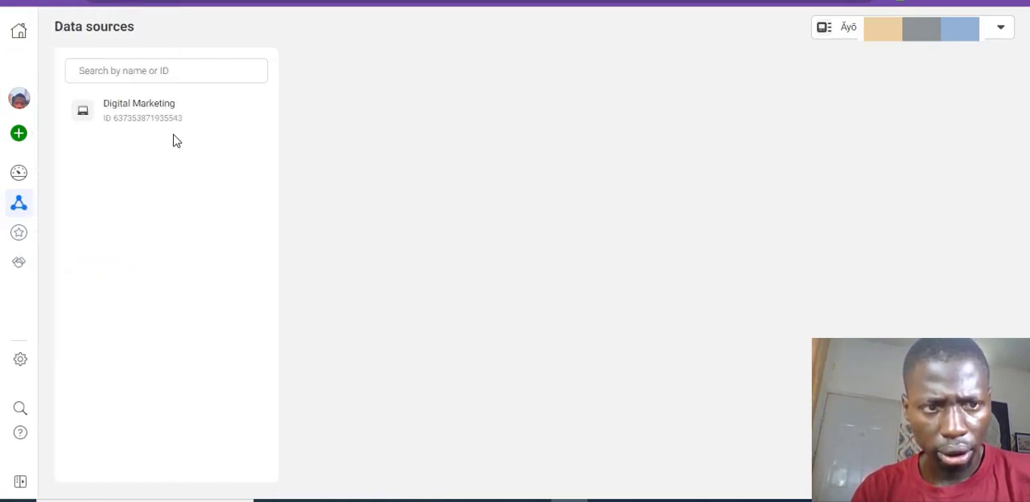
click(169, 120)
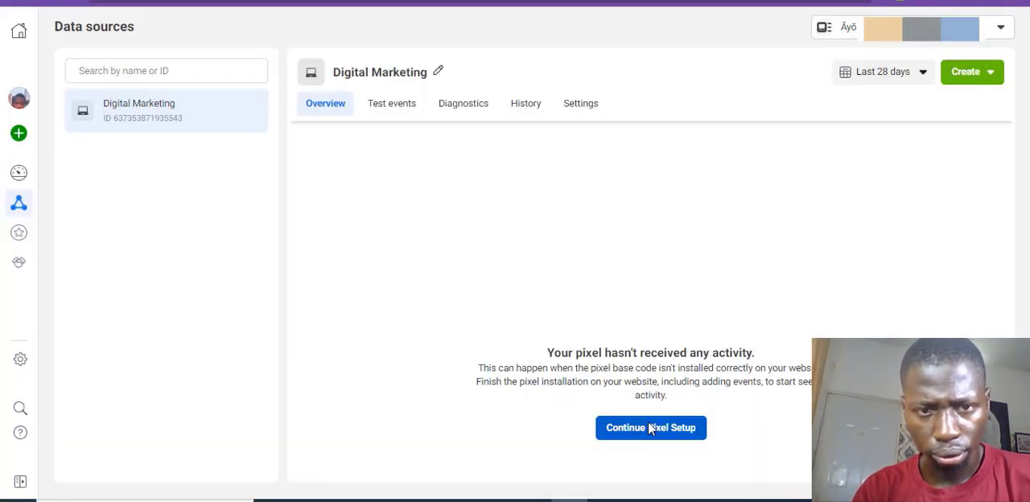
Step: Continue the pixel setup with the same website and Meta pixel only, choose manual code installation, and copy the base code
click(650, 428)
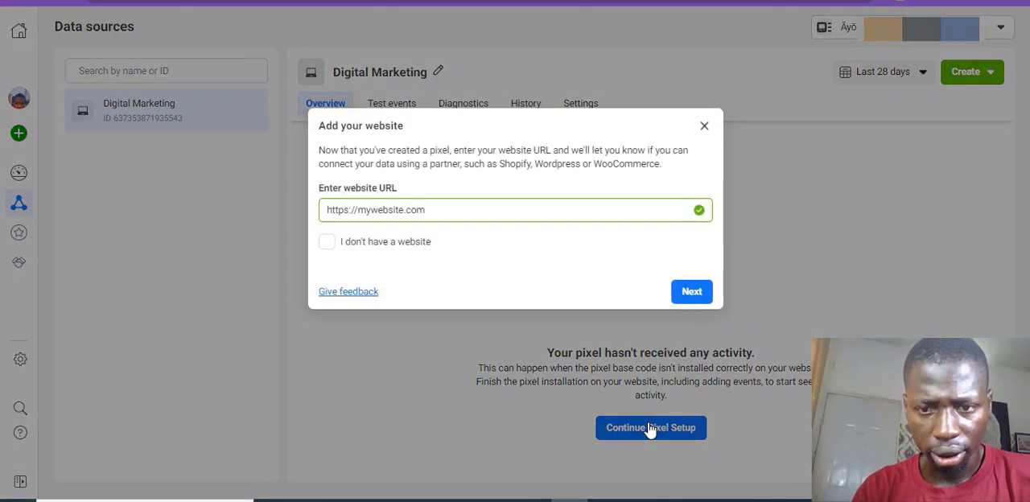
click(690, 291)
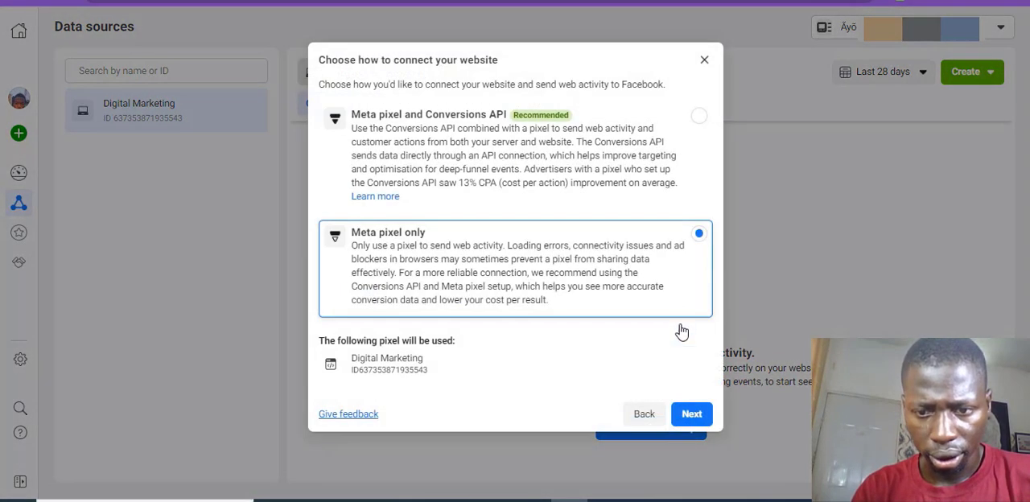
click(706, 415)
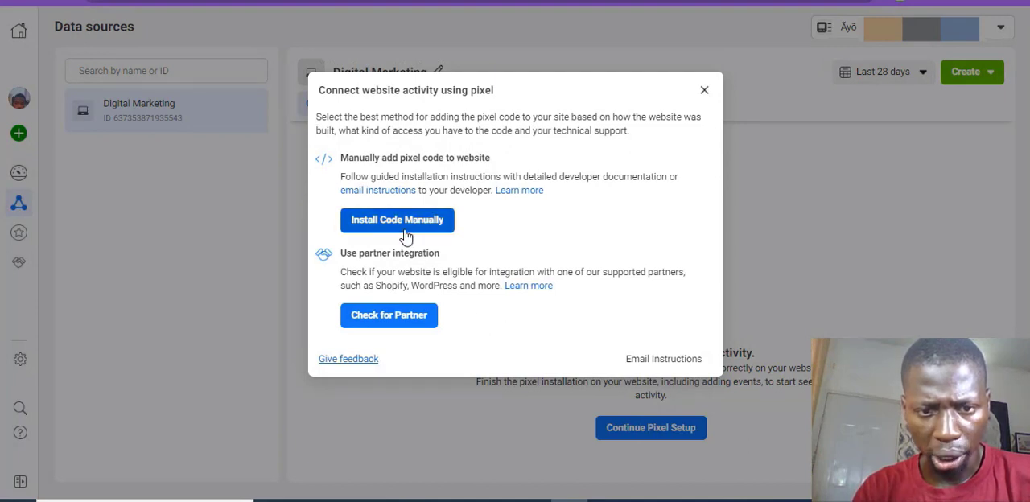
click(405, 234)
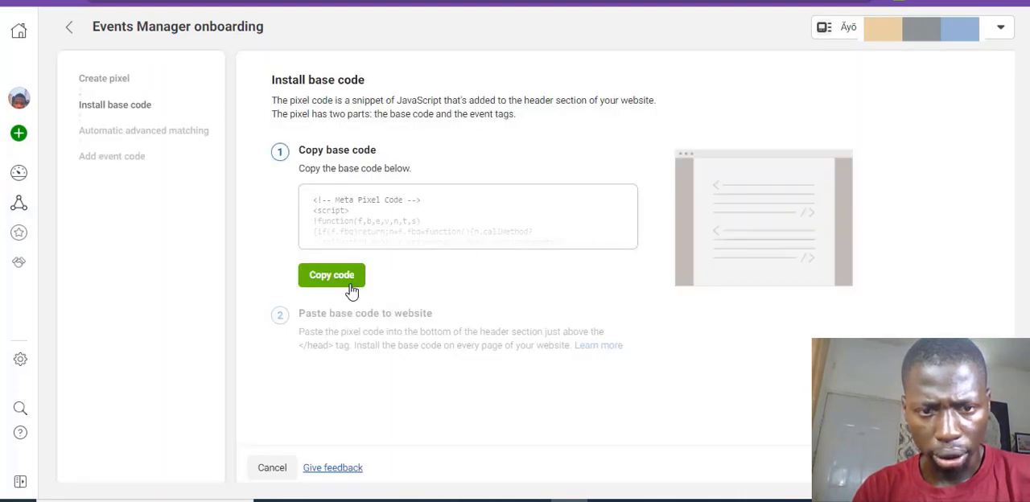
click(350, 288)
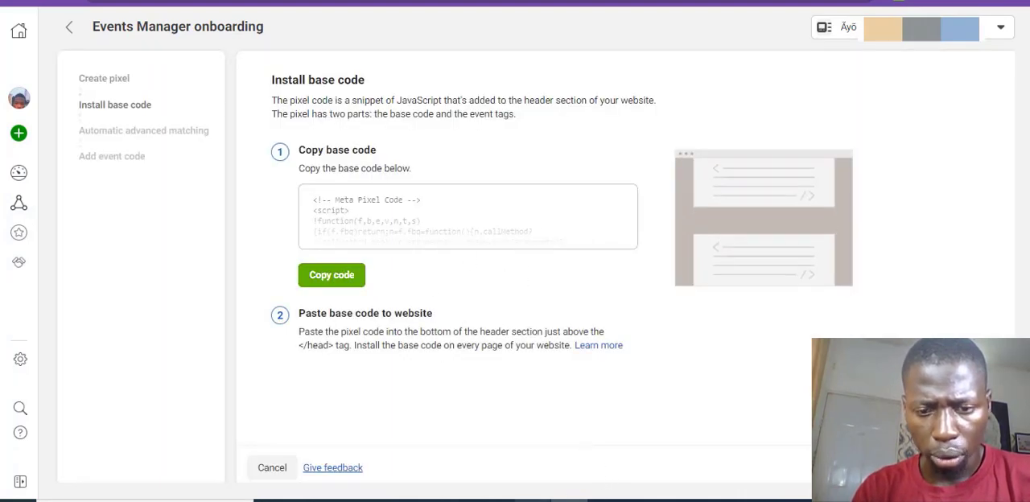
Step: Switch to the My Blog WordPress dashboard and start a new custom code snippet in WPCode
mouse_move(532, 499)
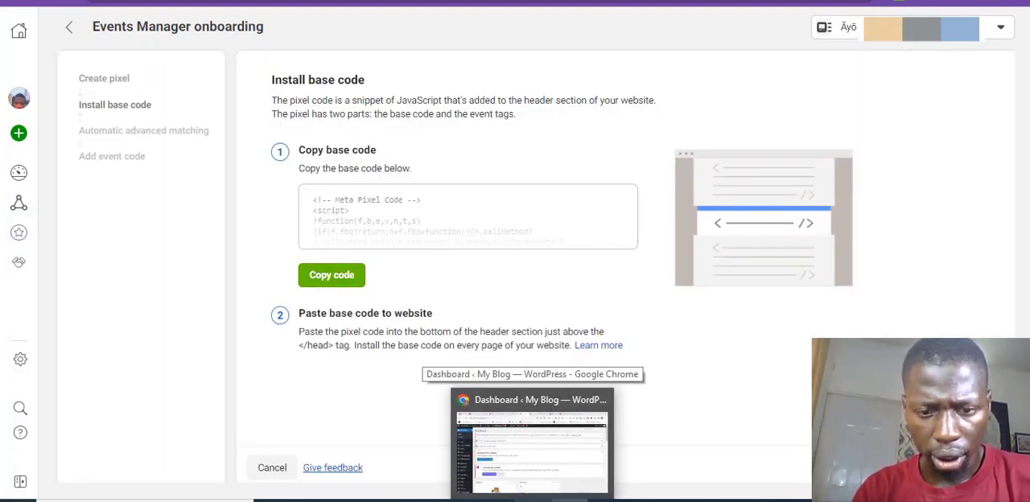
click(532, 446)
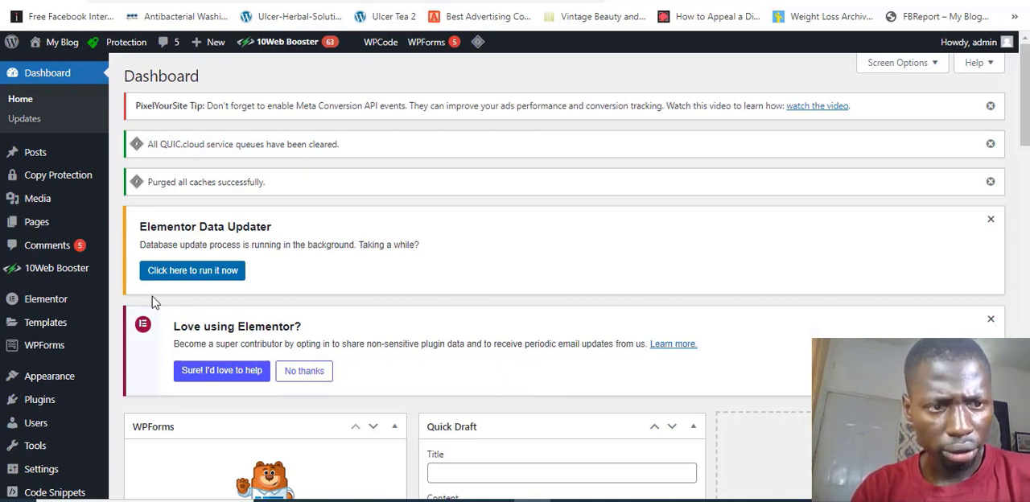
mouse_move(14, 263)
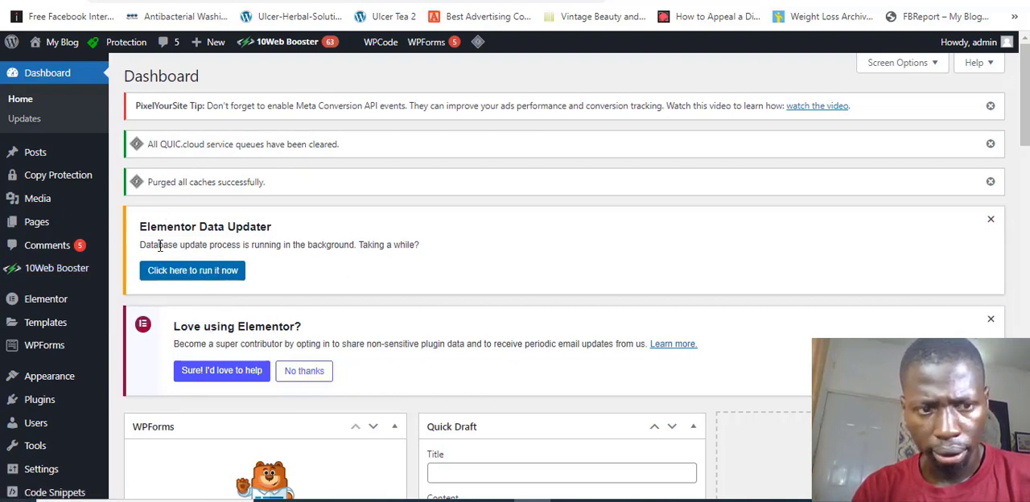
mouse_move(50, 491)
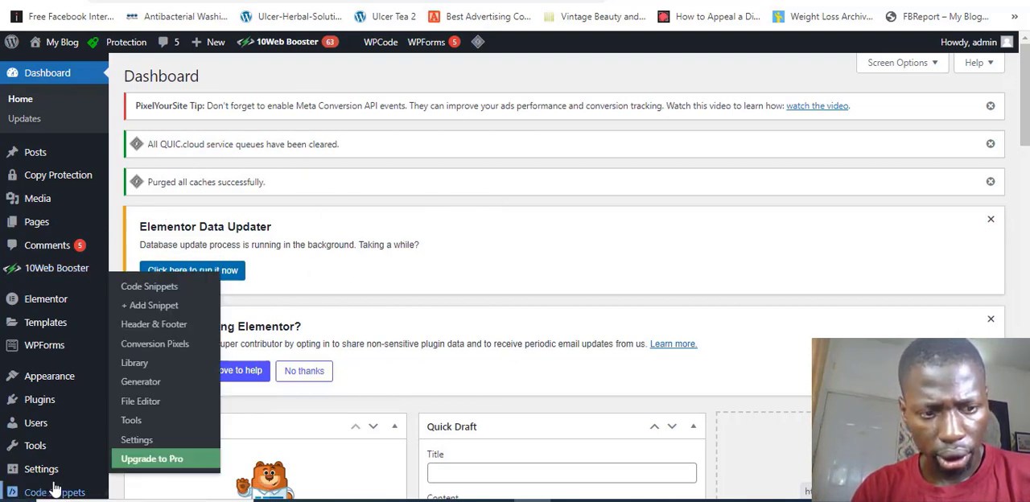
click(53, 490)
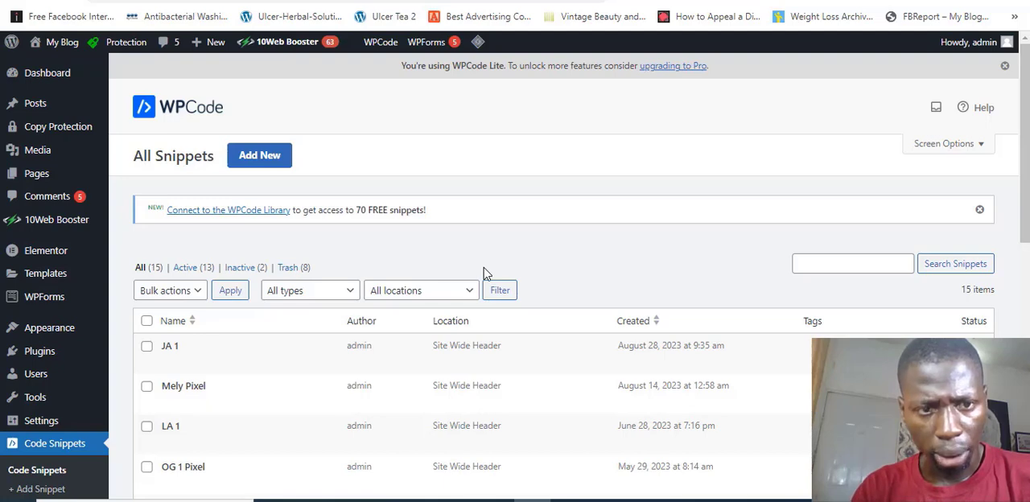
click(273, 170)
mouse_move(431, 370)
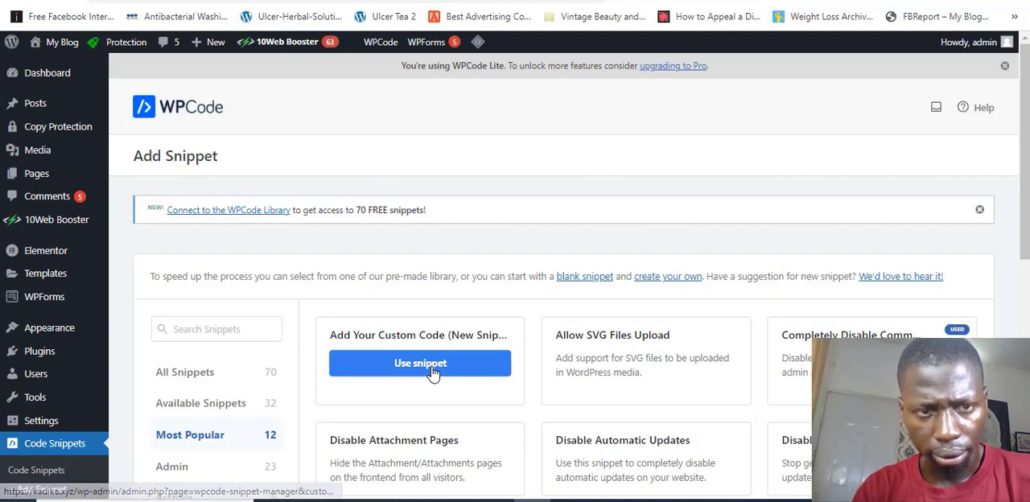
click(432, 370)
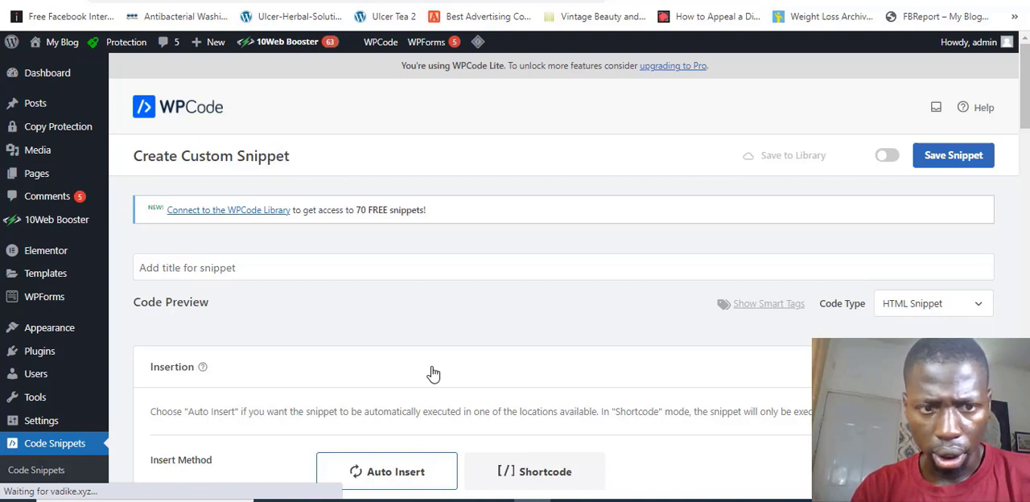
Step: Activate the new snippet and title it Digital Marketing
click(341, 267)
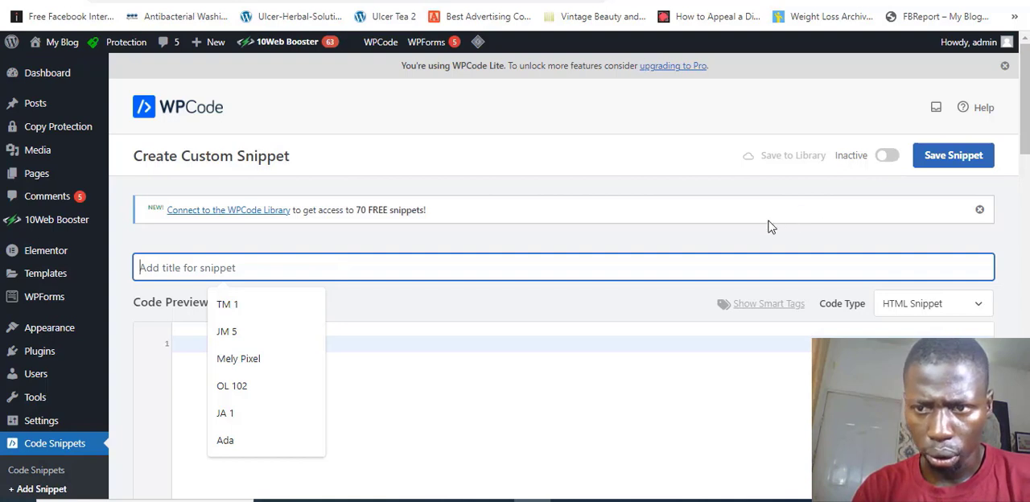
click(888, 156)
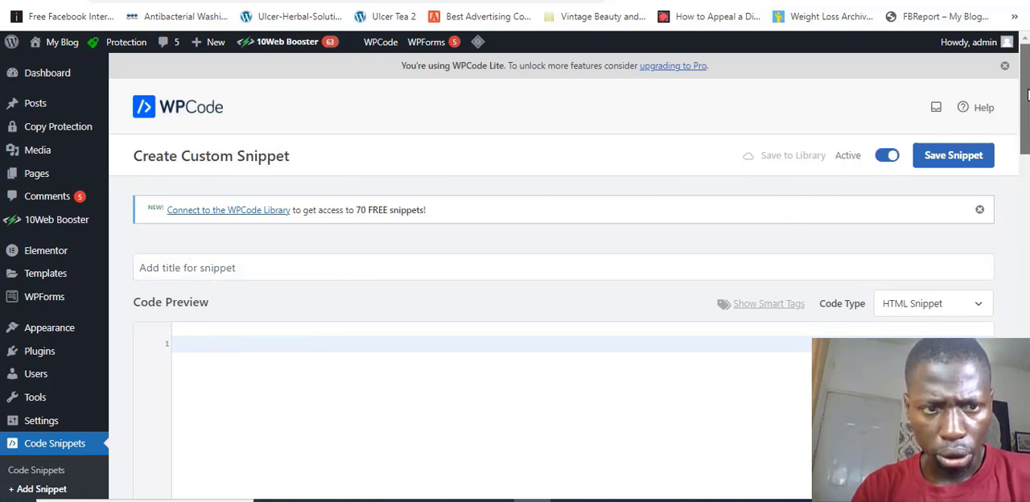
scroll(499, 138, down, 2)
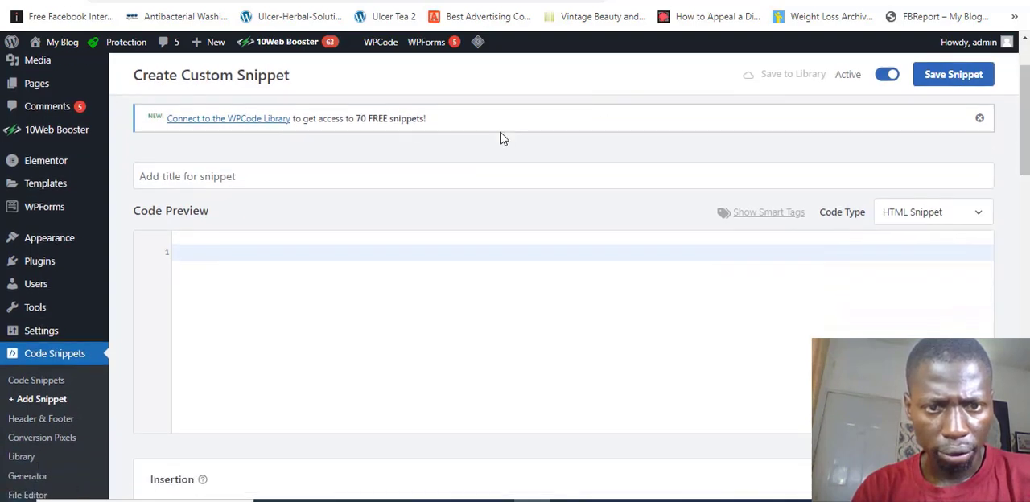
click(391, 180)
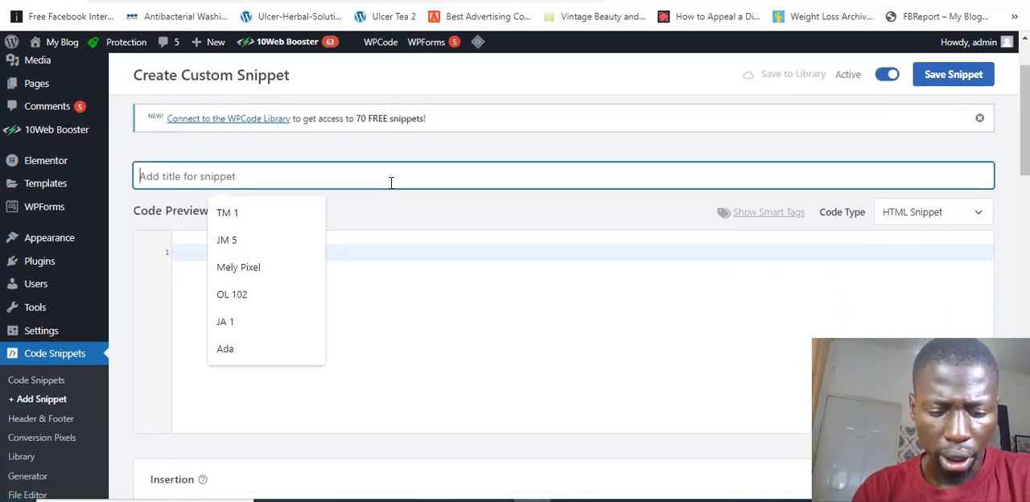
text(Digi)
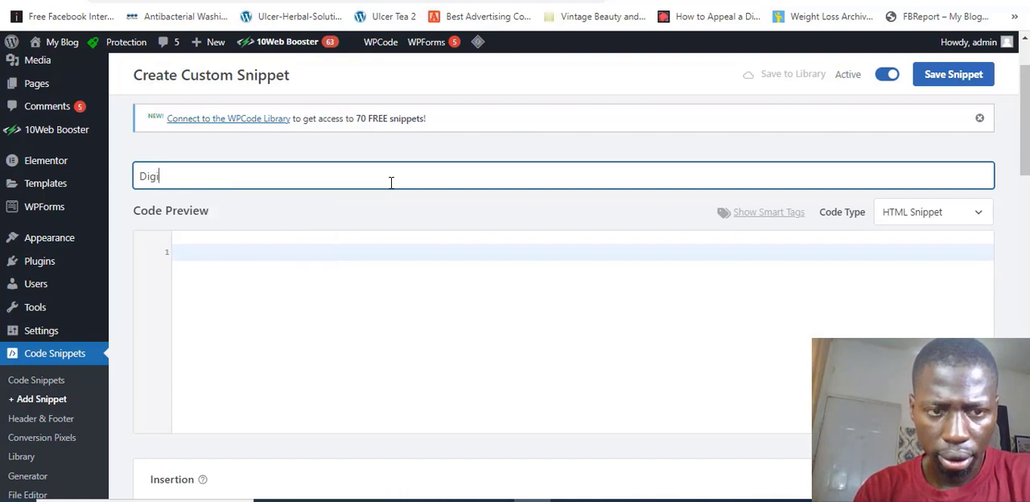
text(tal Mar)
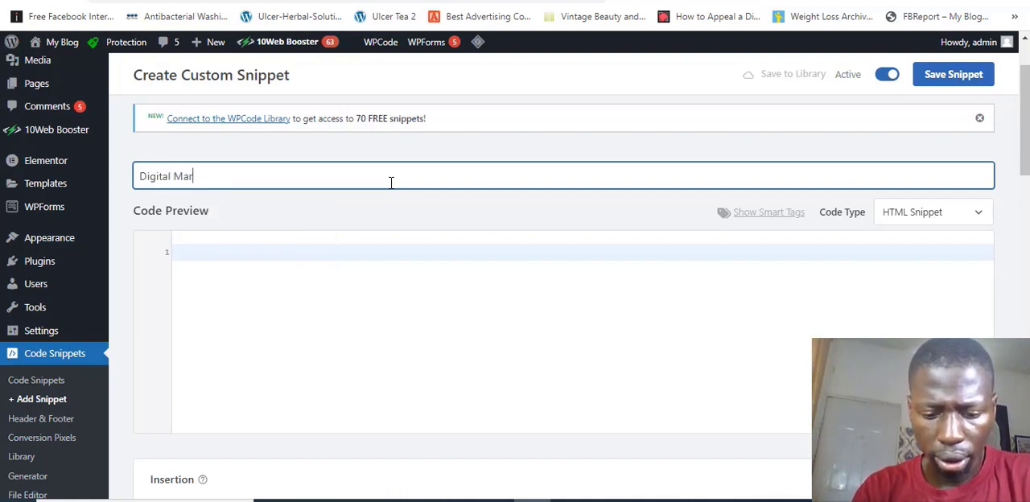
text(keting)
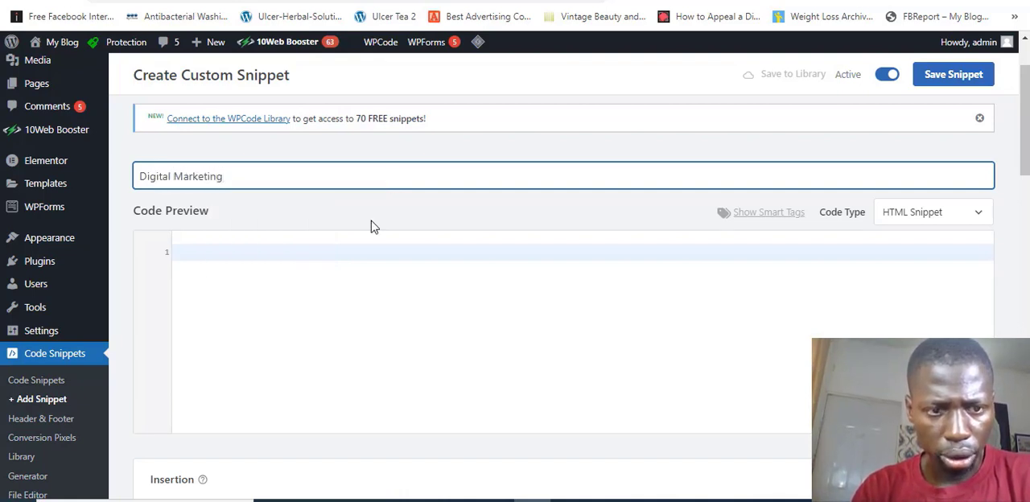
Step: Paste the copied Meta pixel base code into the snippet's code area and save the snippet
click(361, 252)
key(ctrl+v)
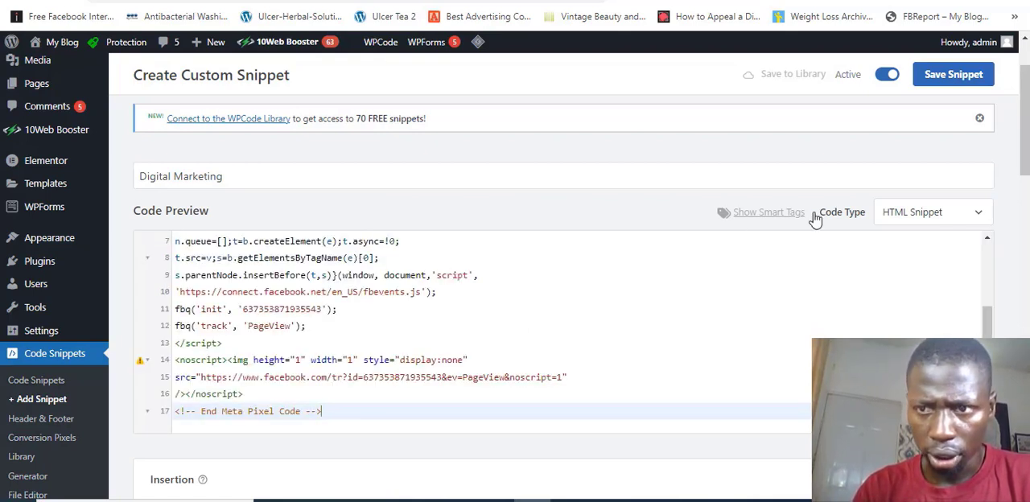
click(952, 75)
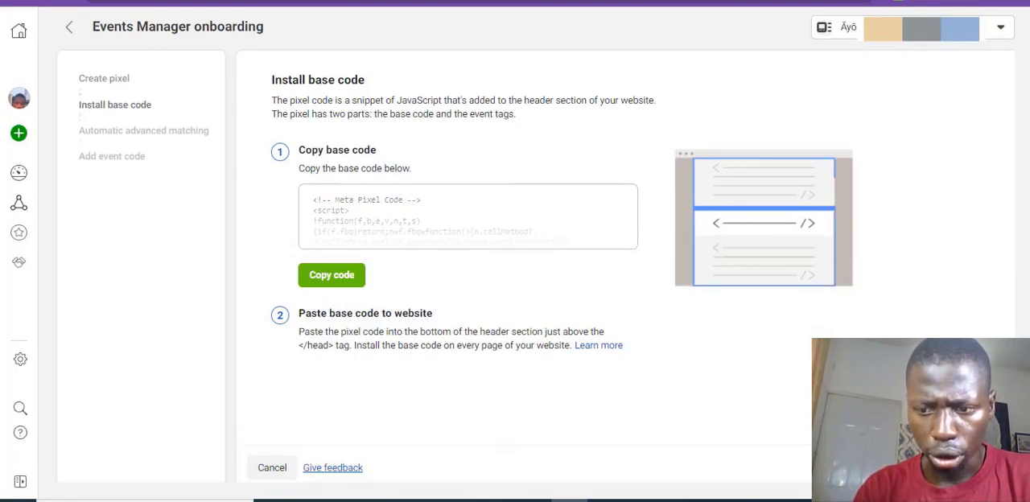
Step: Return to Events Manager and continue the pixel setup with automatic advanced matching turned on
click(972, 467)
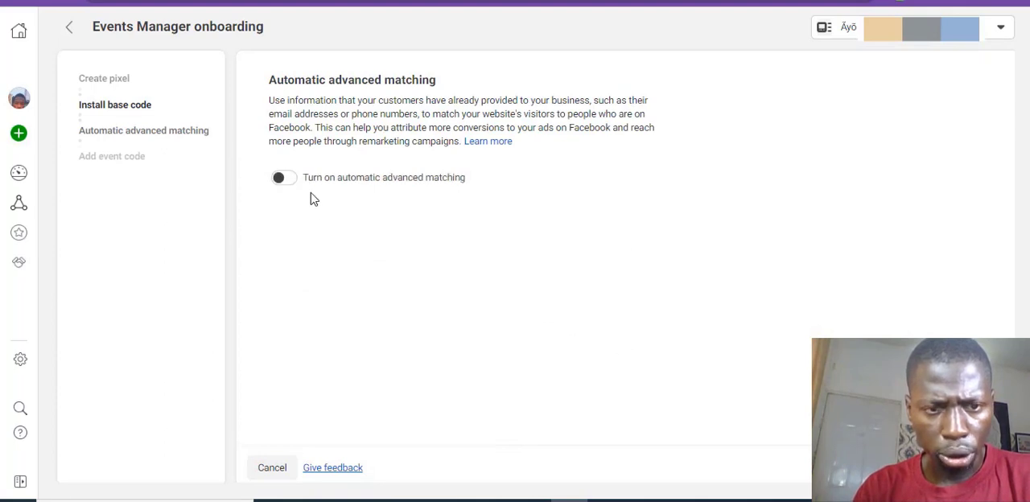
click(283, 178)
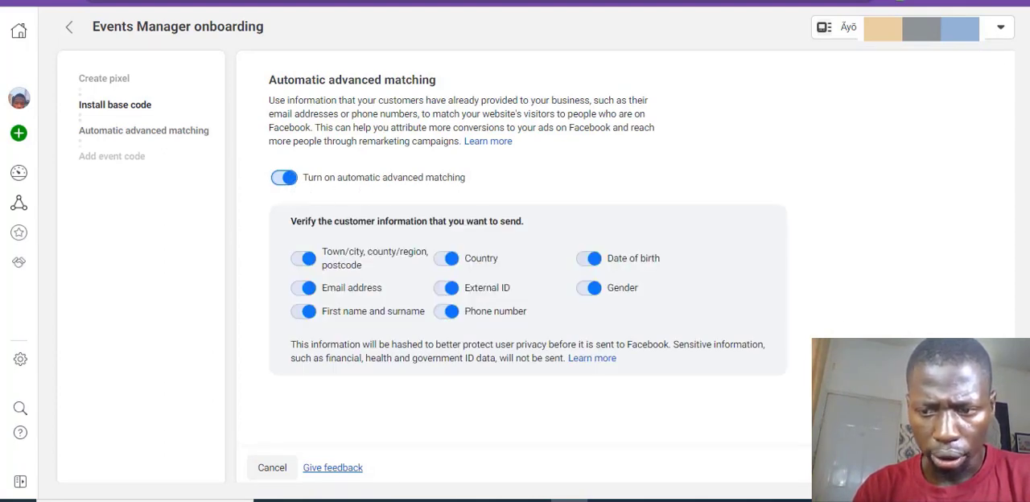
click(975, 467)
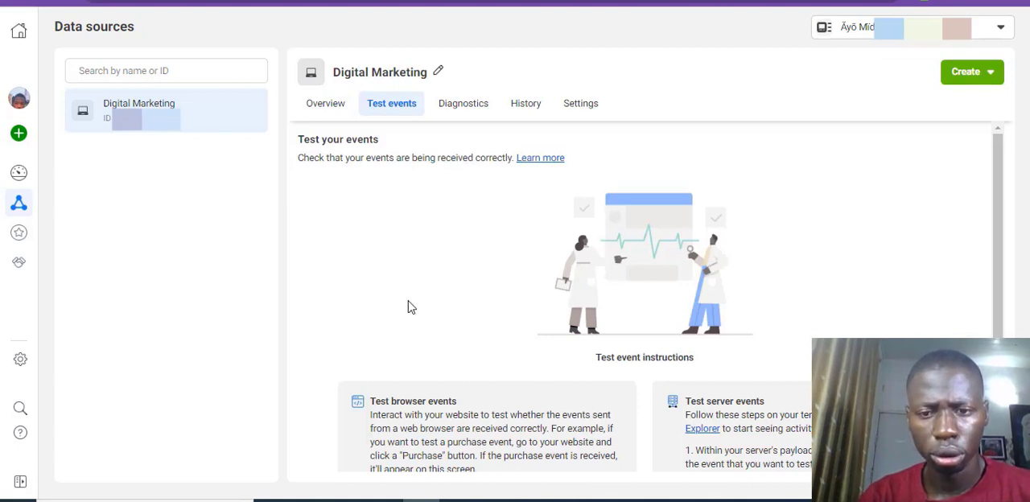
Step: Reload the data sources and open the Digital Marketing pixel's overview at its list of events
click(68, 1)
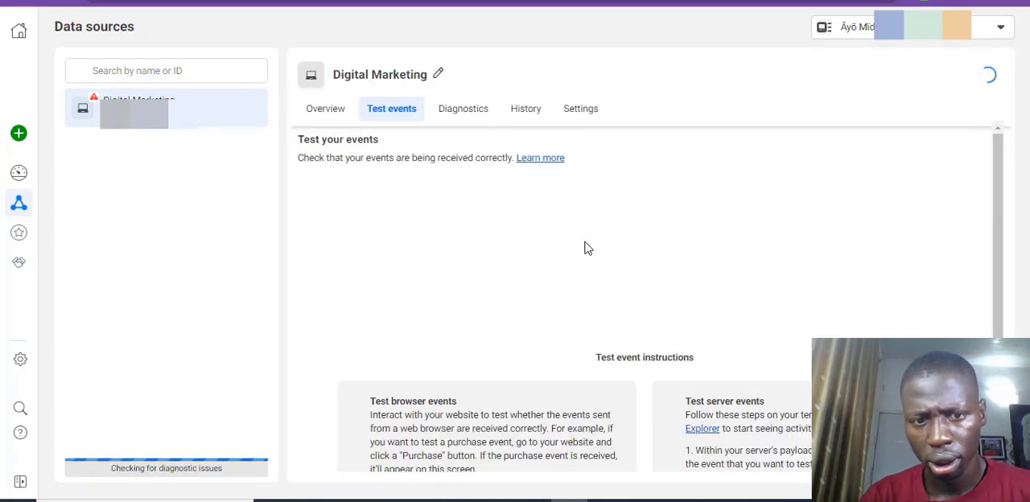
click(322, 107)
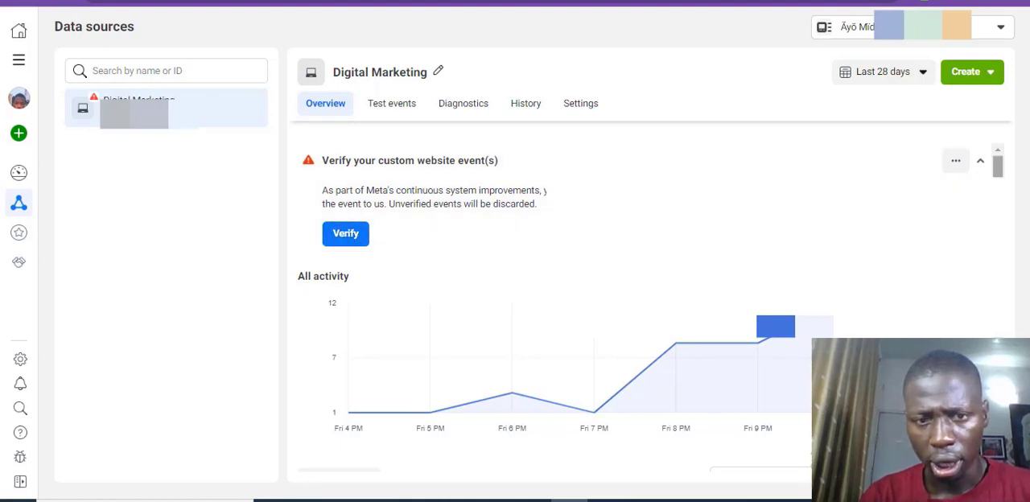
scroll(1002, 274, down, 2)
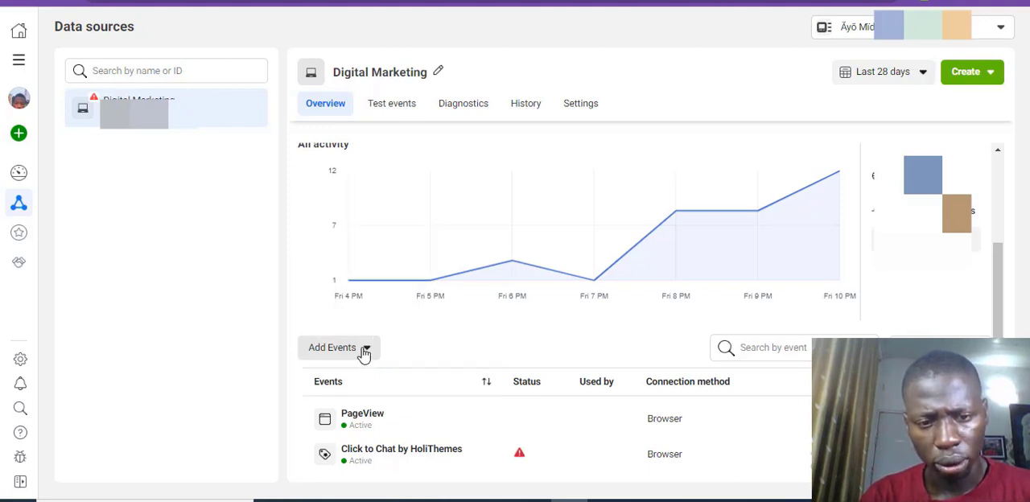
Step: Add events from the pixel with the event setup tool, entering the website's product page URL and opening the website
click(338, 352)
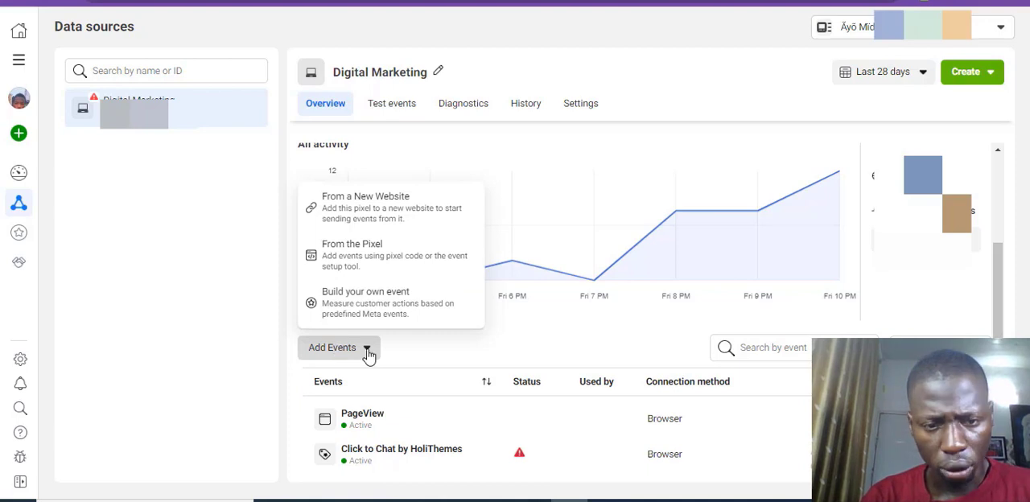
click(369, 259)
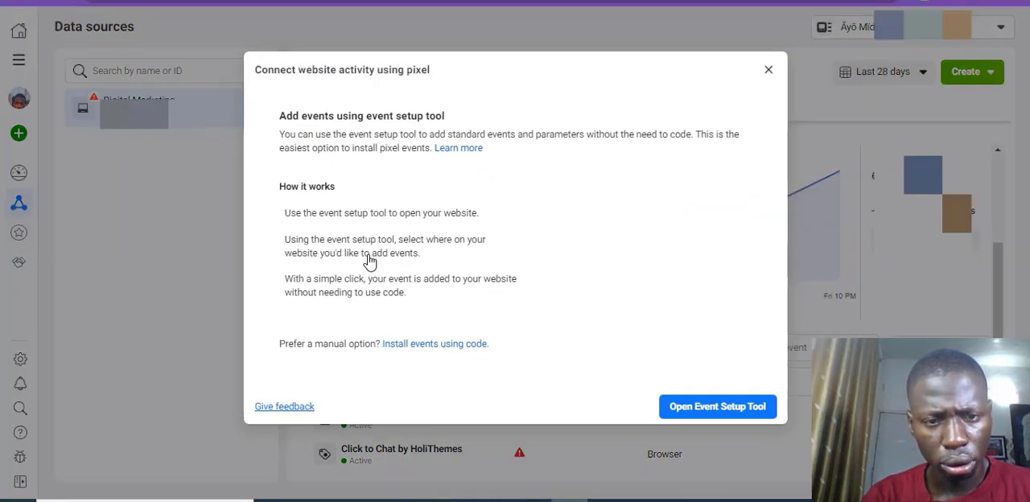
click(704, 411)
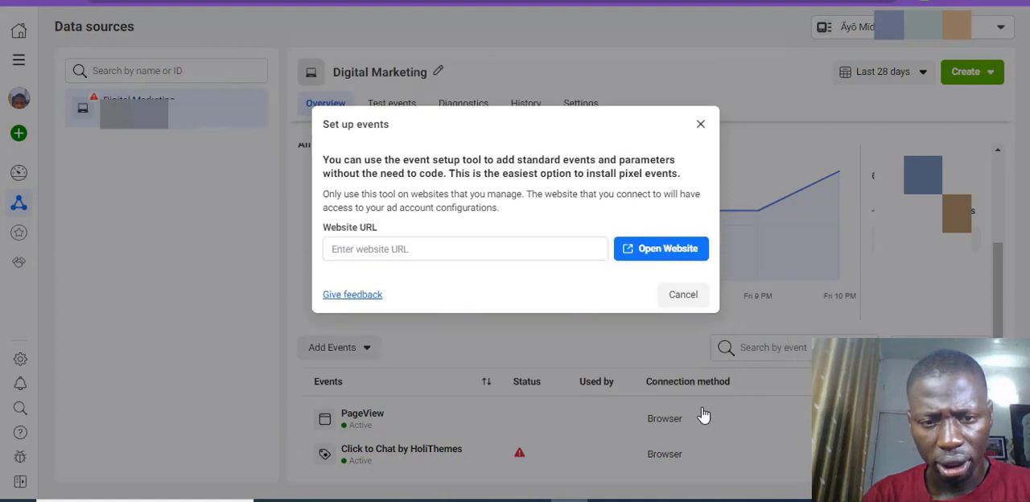
click(540, 255)
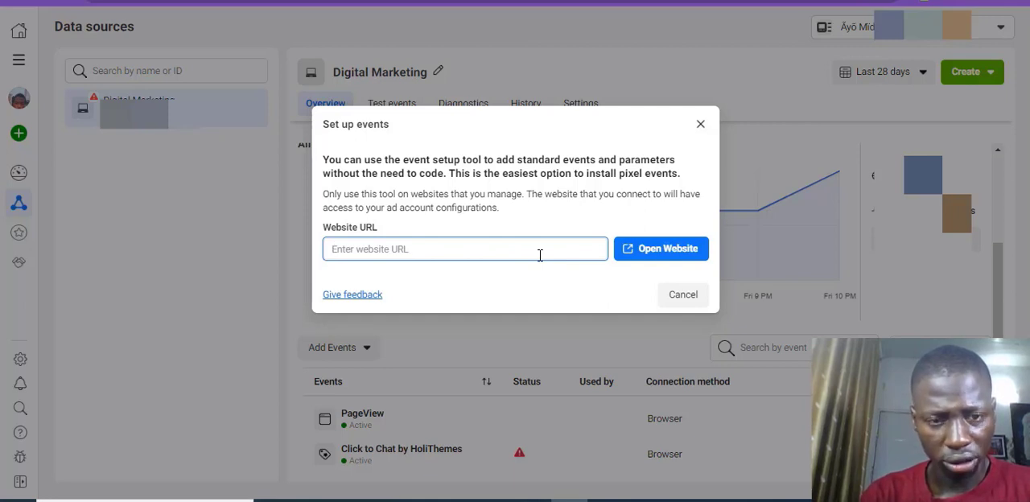
text(http)
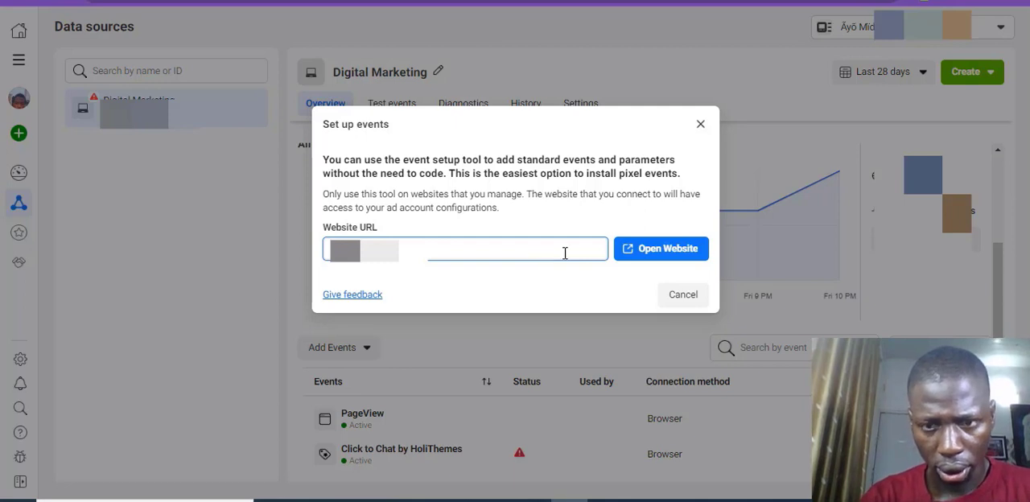
click(656, 250)
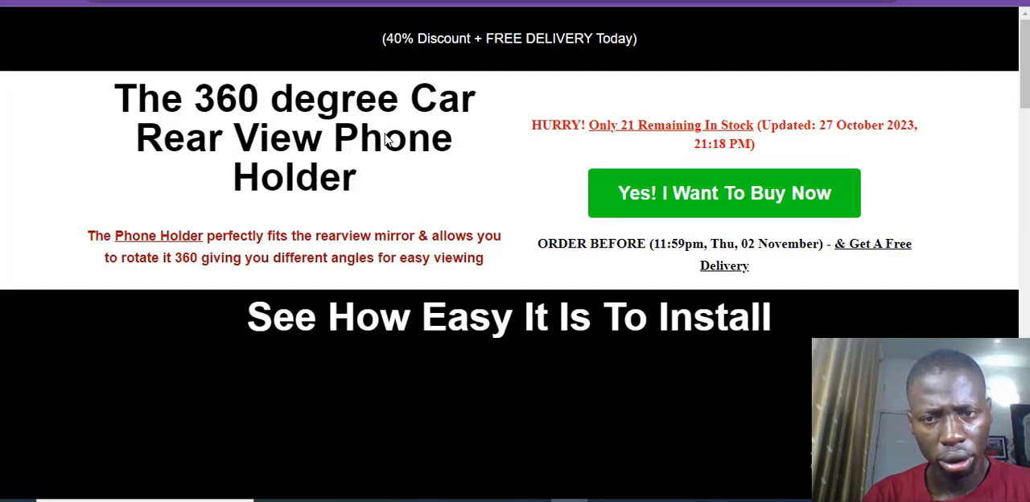
Step: Track the phone holder product page's URL as a View content event without including a value, and confirm it
scroll(384, 134, down, 3)
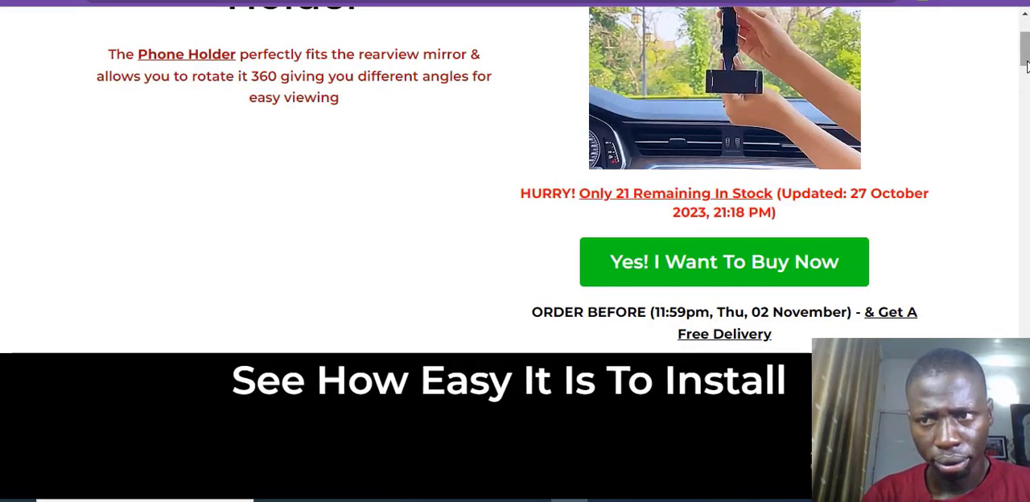
drag(1026, 58, 1026, 86)
scroll(1020, 92, down, 10)
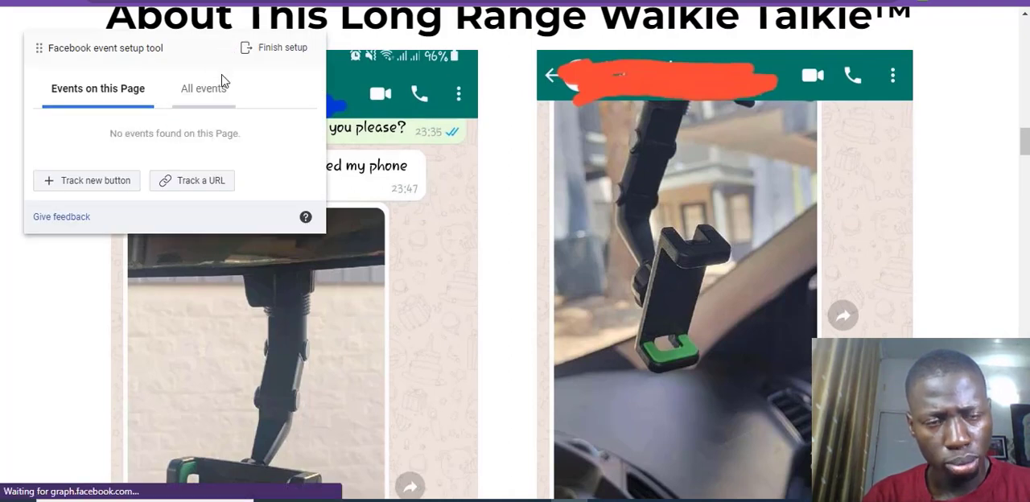
click(196, 183)
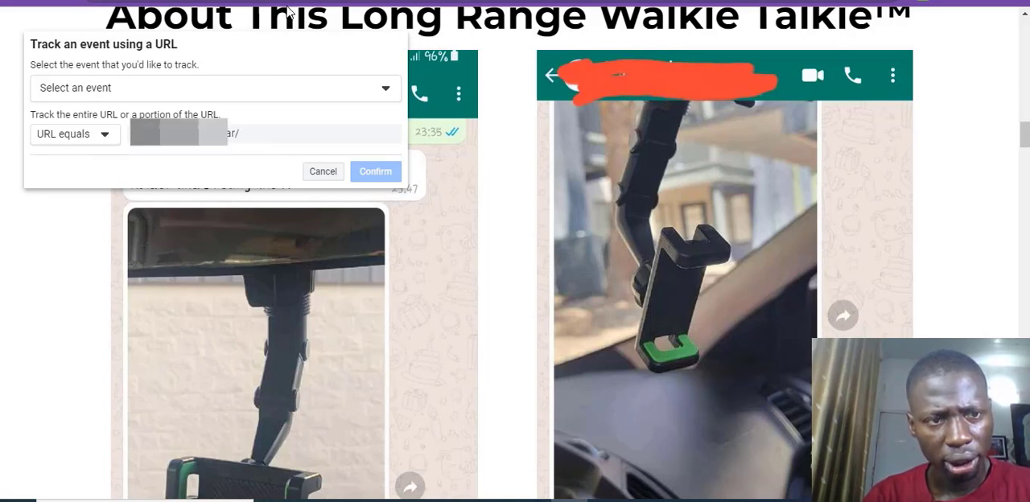
click(190, 91)
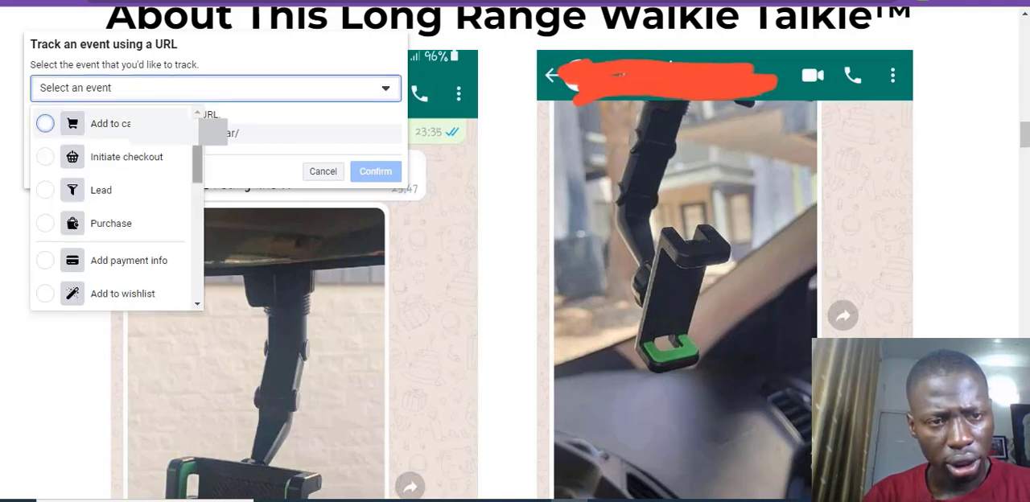
scroll(192, 271, down, 5)
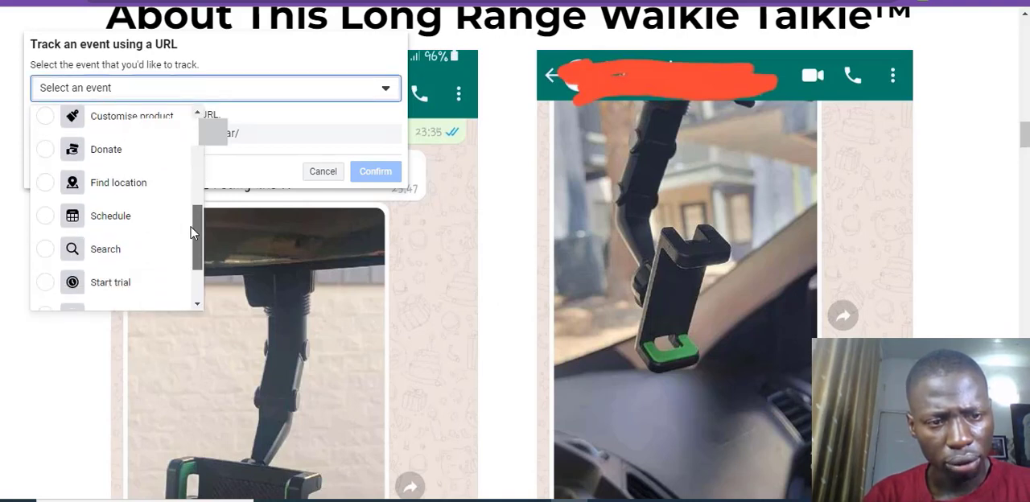
click(117, 298)
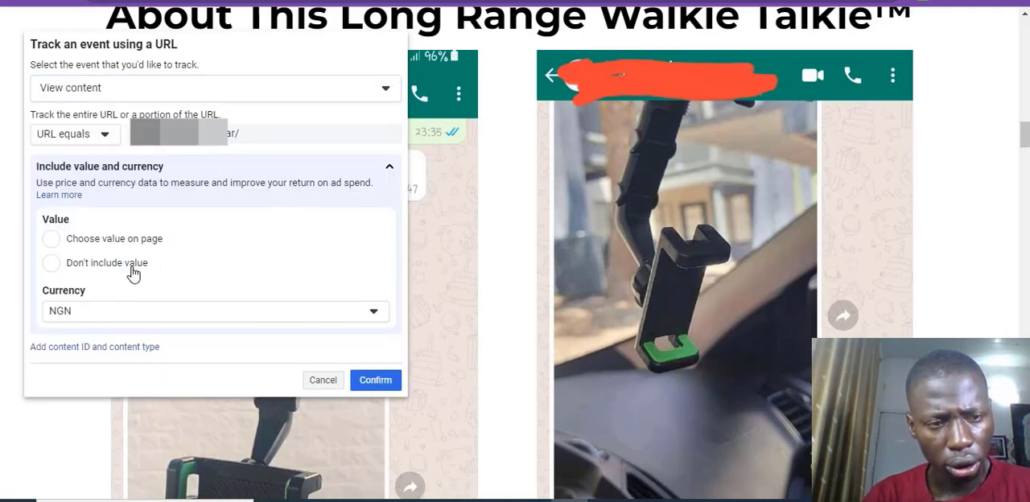
click(133, 272)
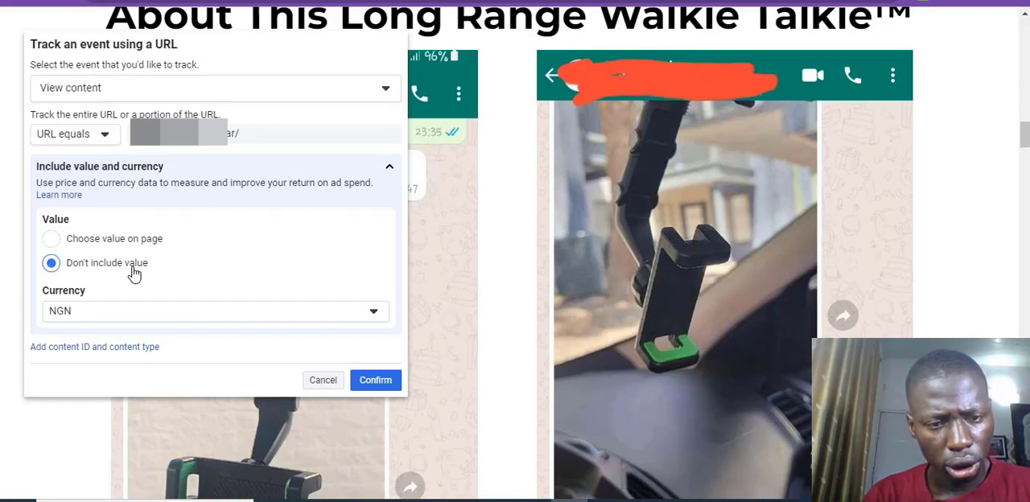
click(374, 381)
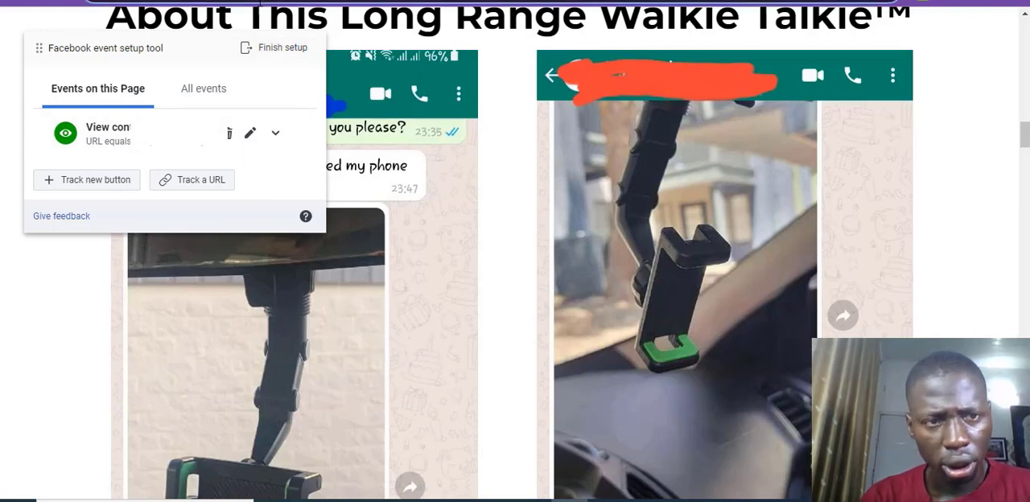
Step: Load the website's thank-you page while keeping the Facebook event setup tool open
click(259, 4)
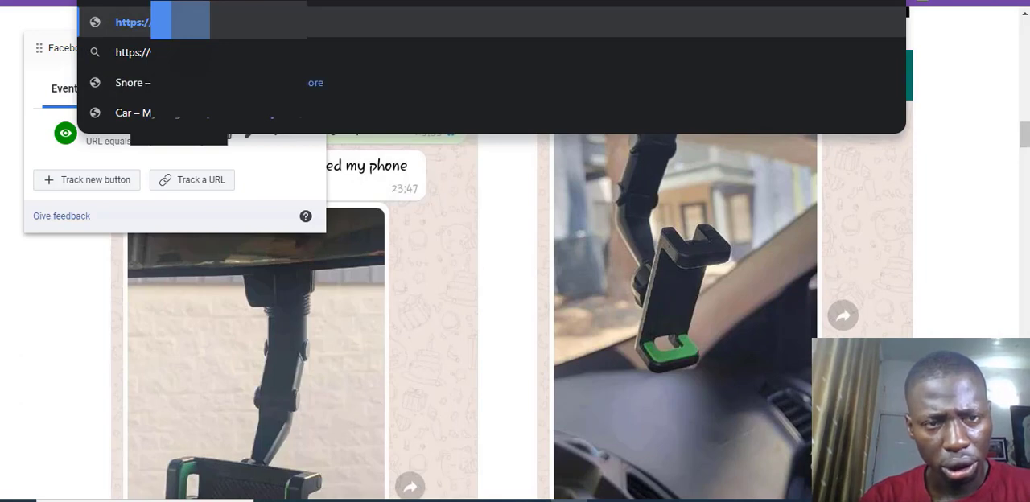
text(th)
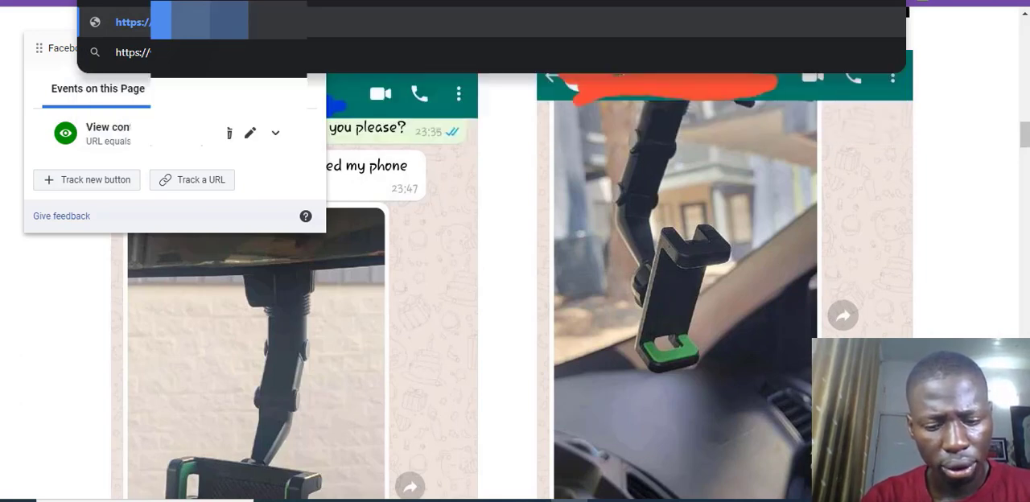
key(Return)
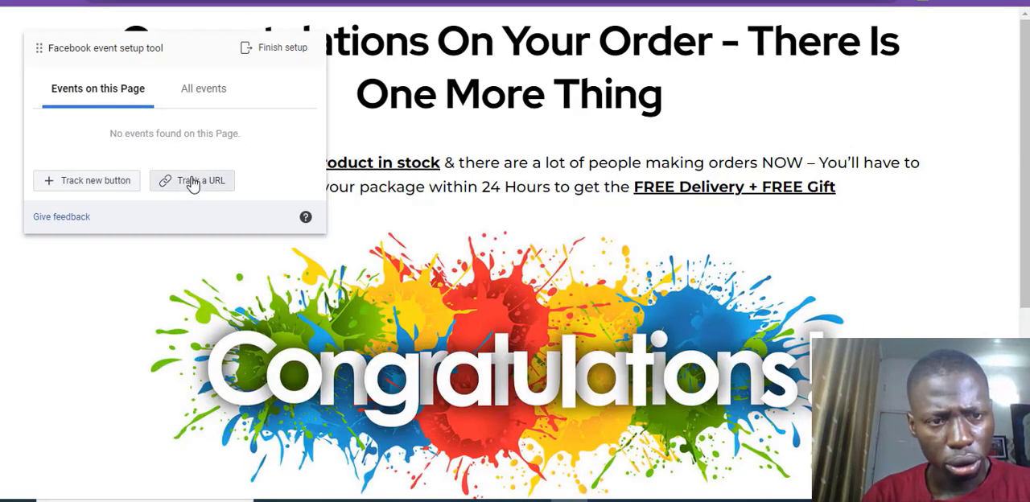
Step: Track the thank-you page's URL as a Purchase event without including a value, and confirm it
click(191, 182)
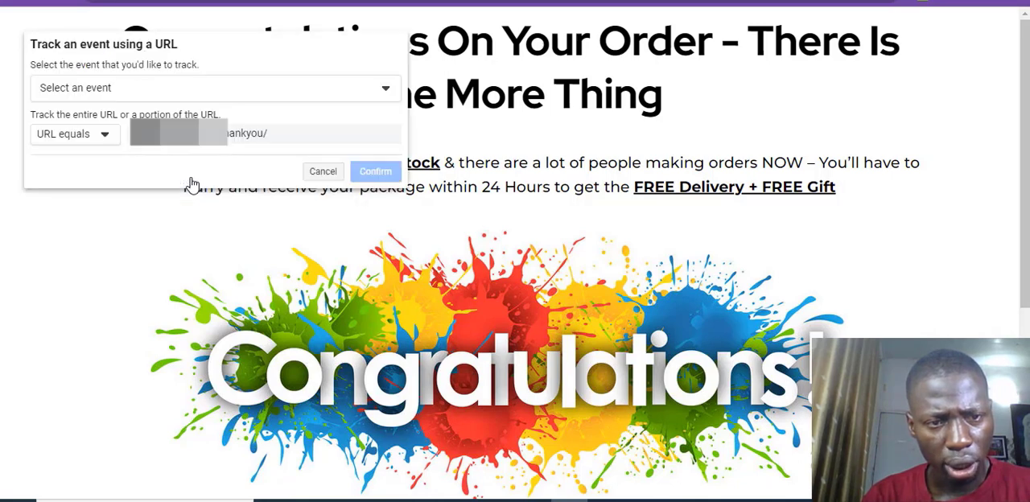
click(197, 97)
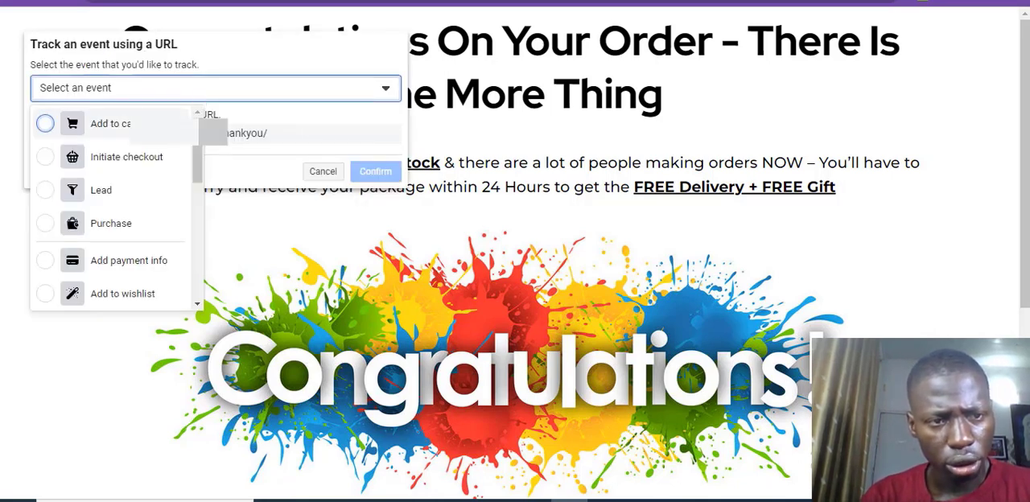
click(110, 123)
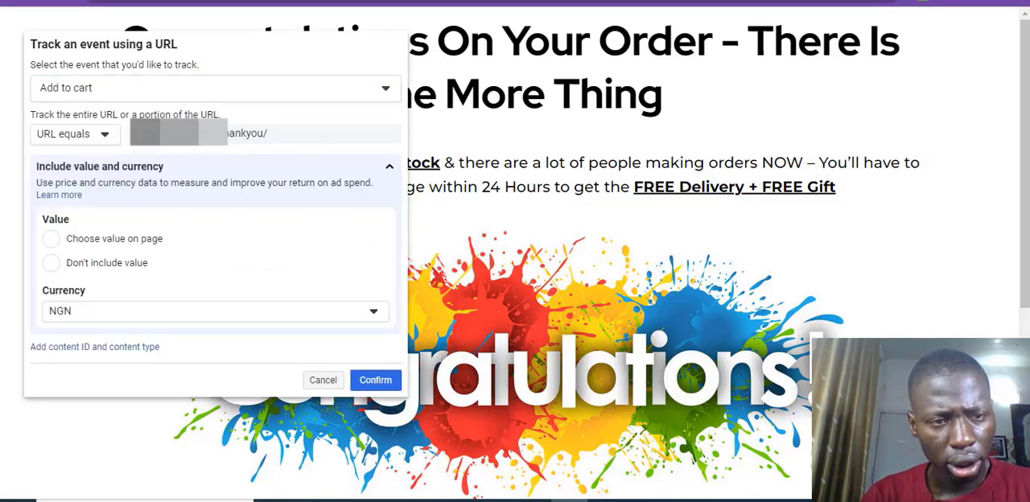
click(179, 92)
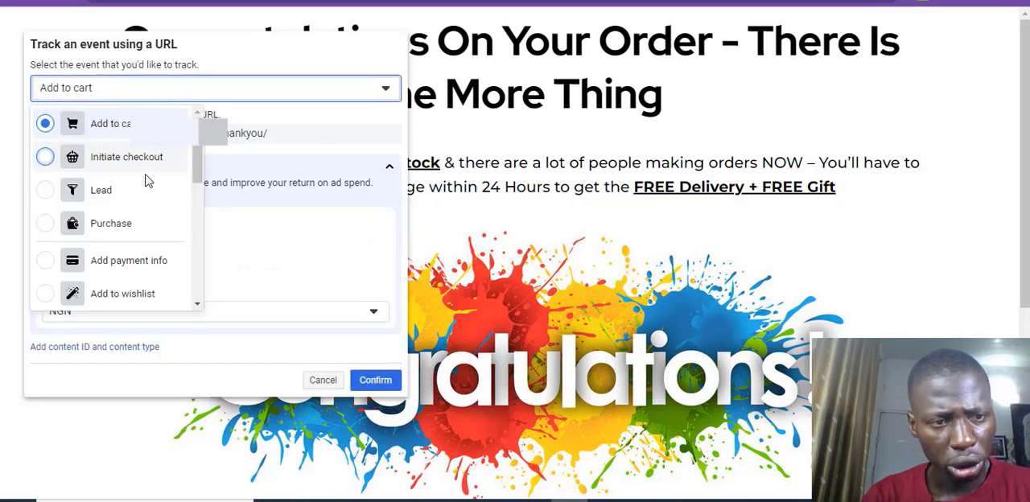
click(119, 231)
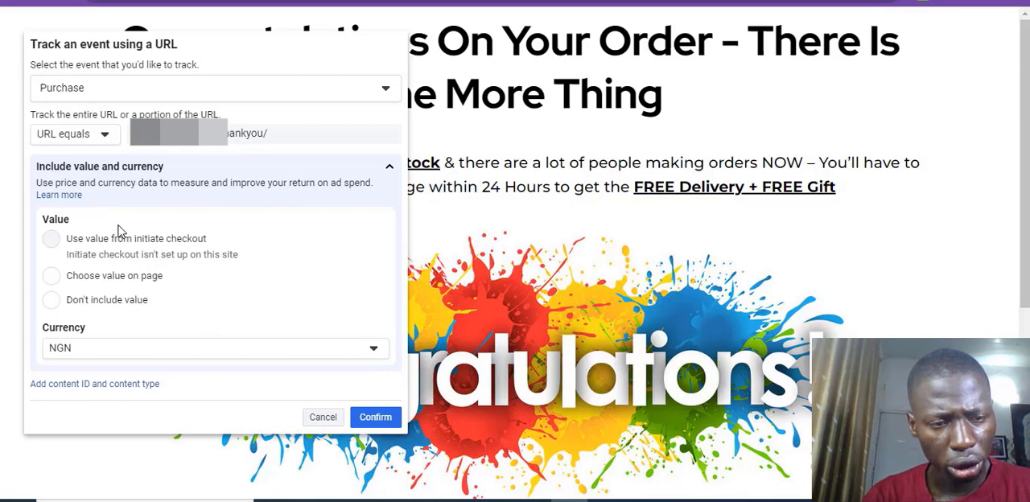
click(126, 302)
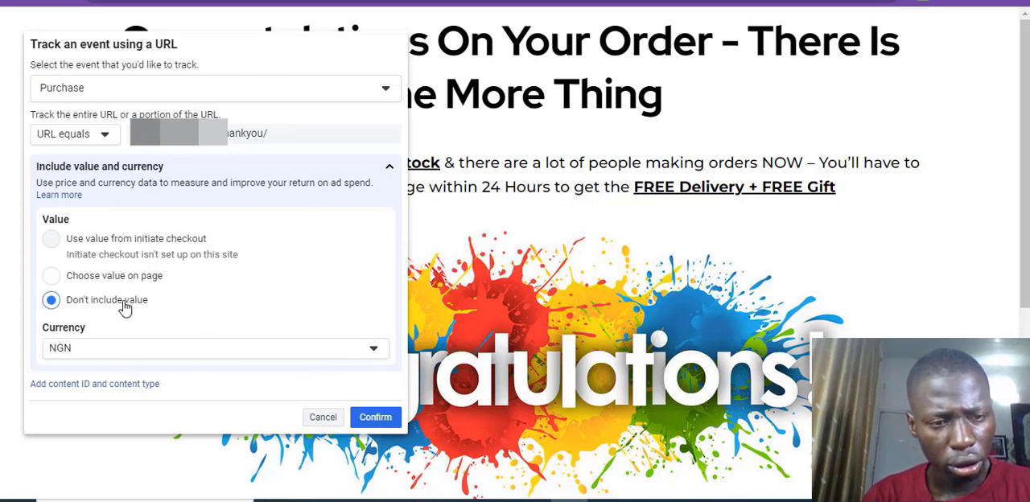
click(378, 417)
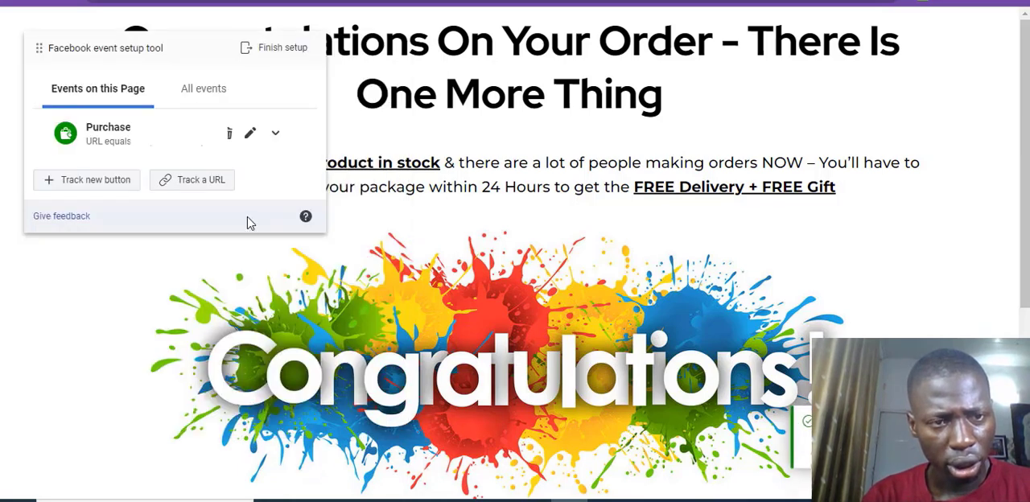
Step: Check the list of all events, finish the event setup, and reload the Digital Marketing pixel's overview
click(178, 91)
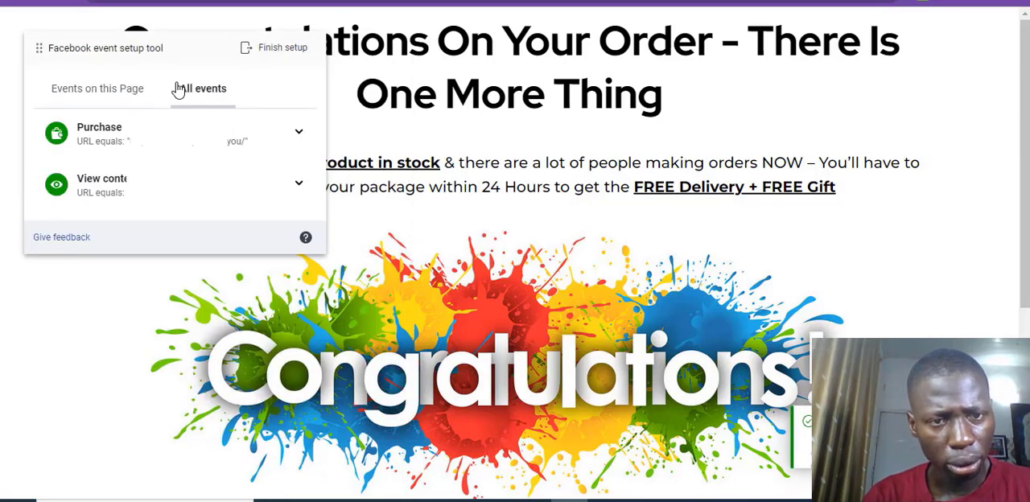
click(276, 50)
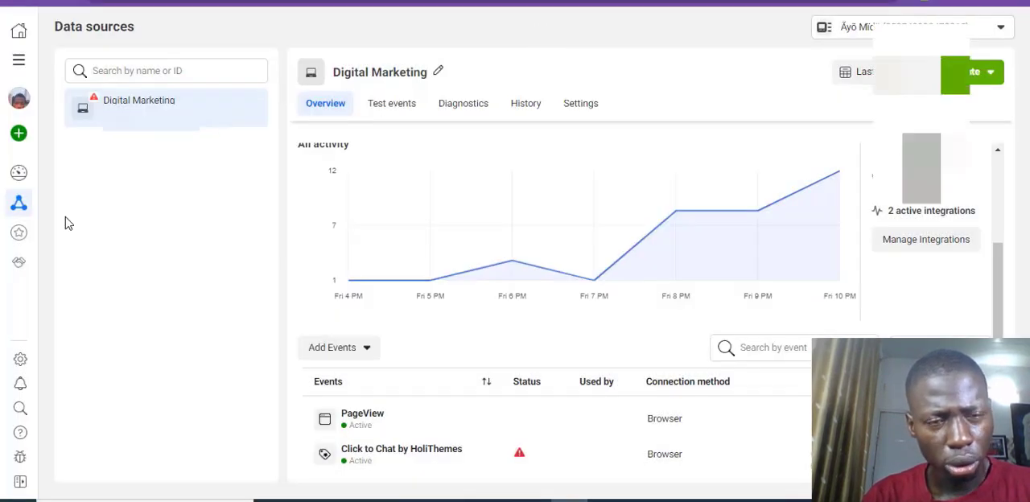
click(70, 0)
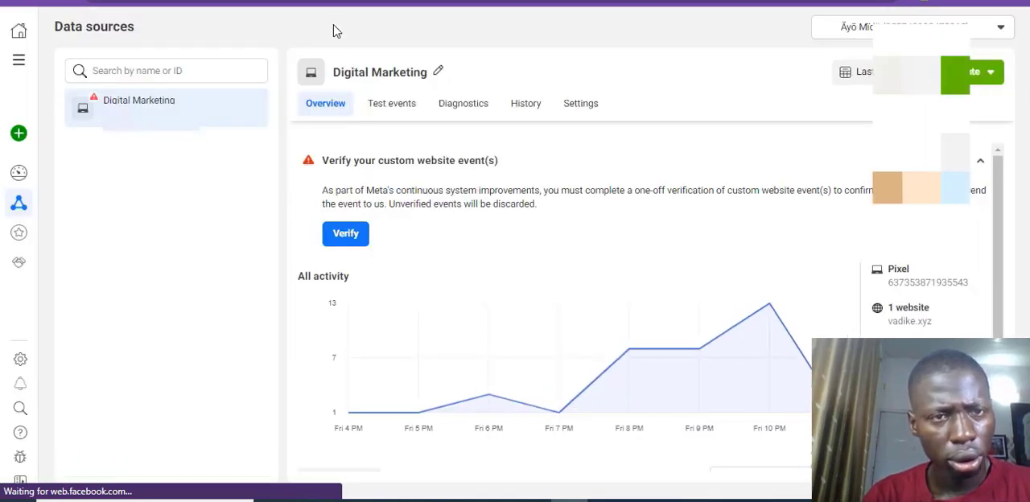
Step: Switch to Ads Manager and create a new campaign with the Sales objective and the Manual sales campaign setup
click(261, 1)
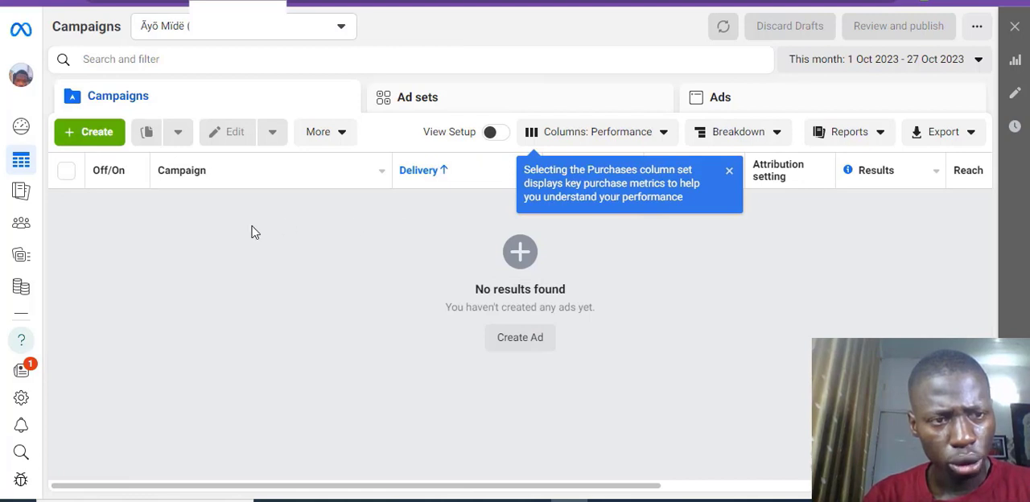
click(97, 139)
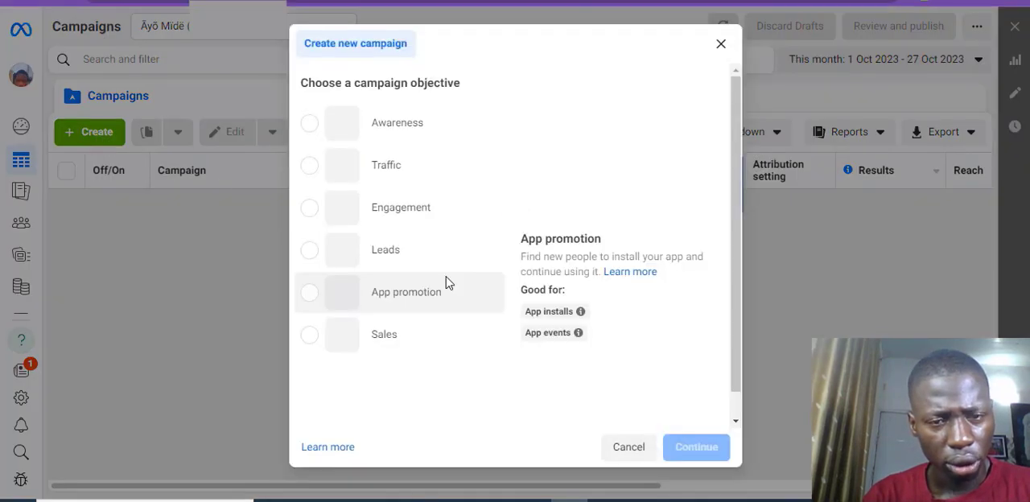
click(452, 334)
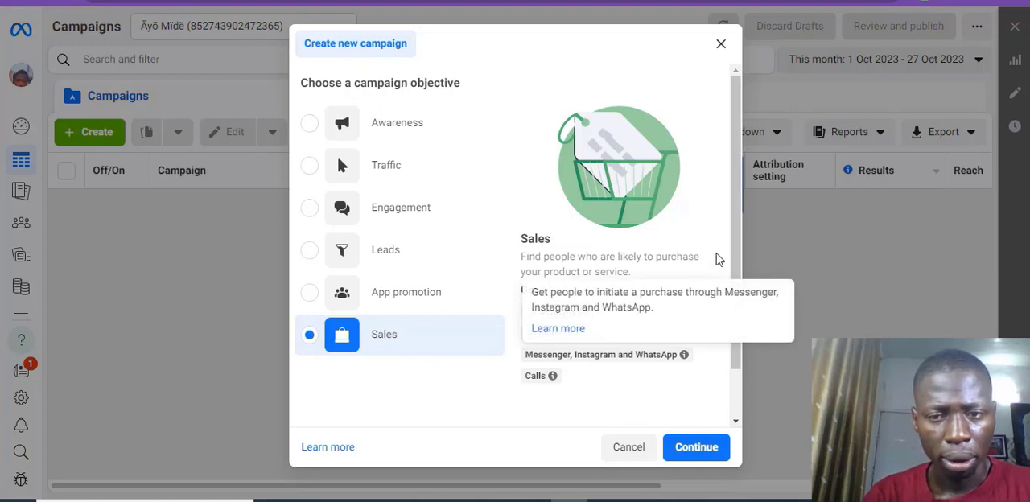
drag(741, 241, 737, 314)
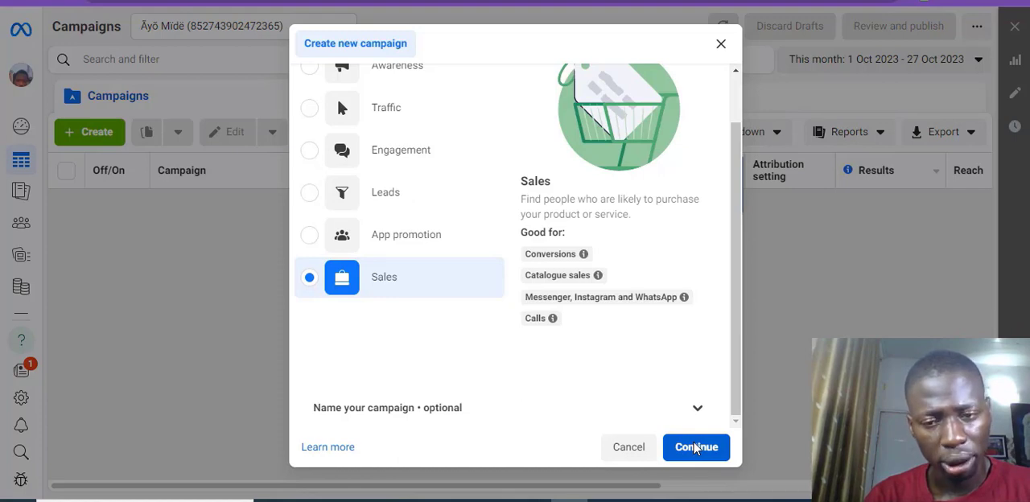
click(696, 448)
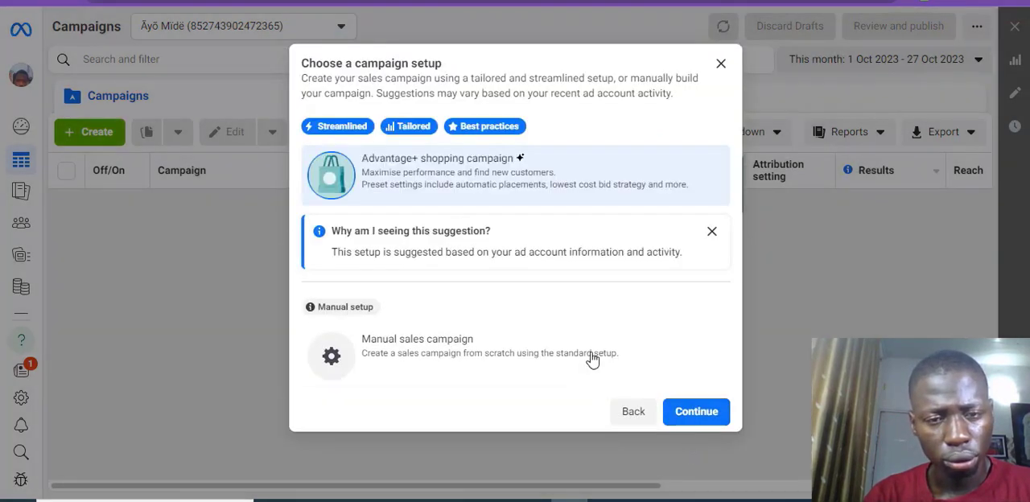
click(501, 366)
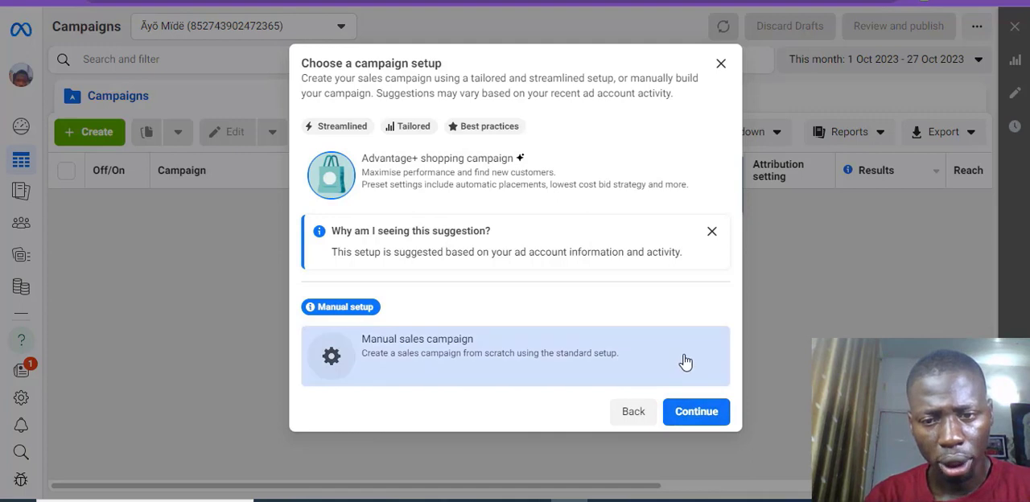
click(696, 420)
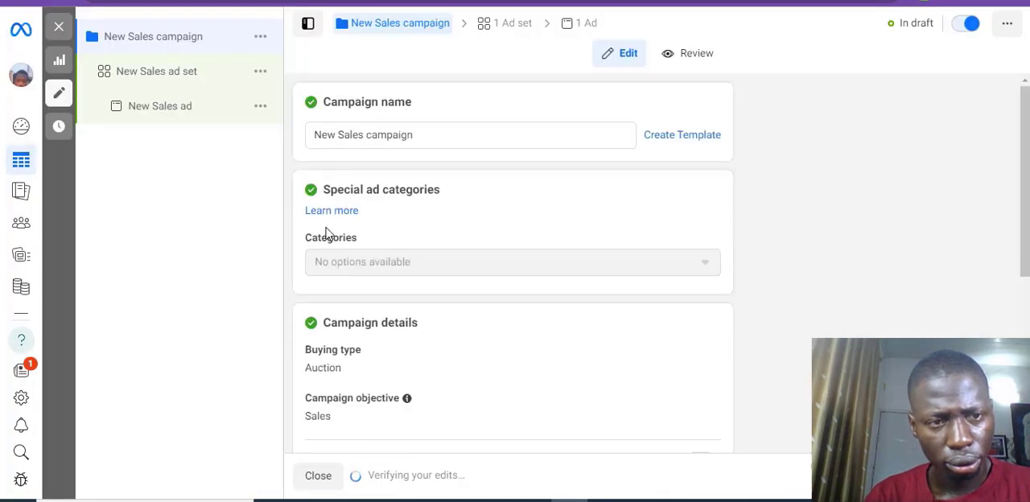
Step: Dismiss the Leads campaign recommendation and name the campaign "ACNE - COLD - NG"
click(455, 138)
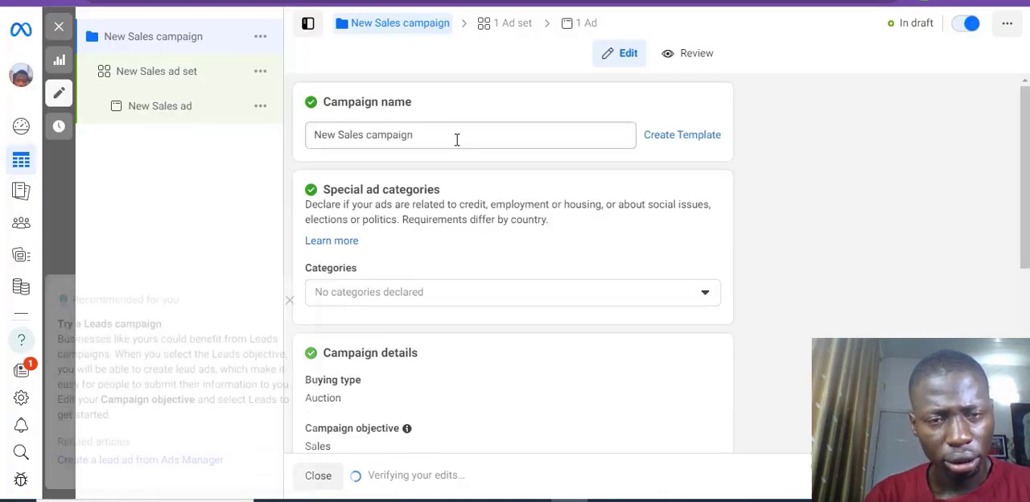
triple_click(456, 135)
click(290, 265)
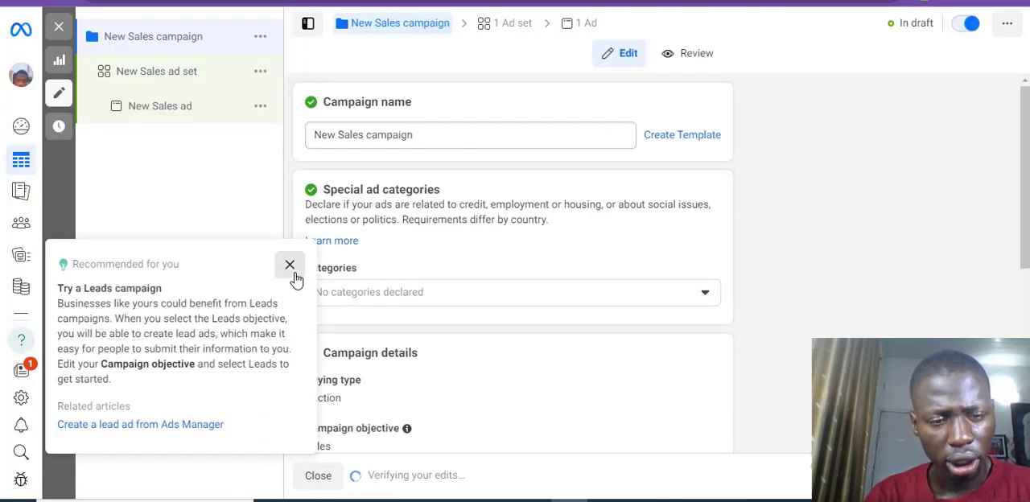
triple_click(423, 136)
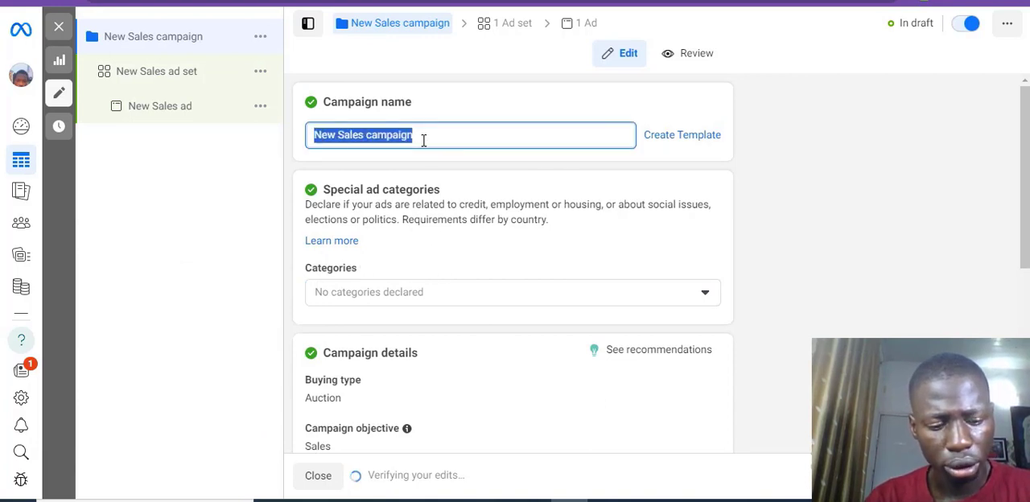
text(ACNE)
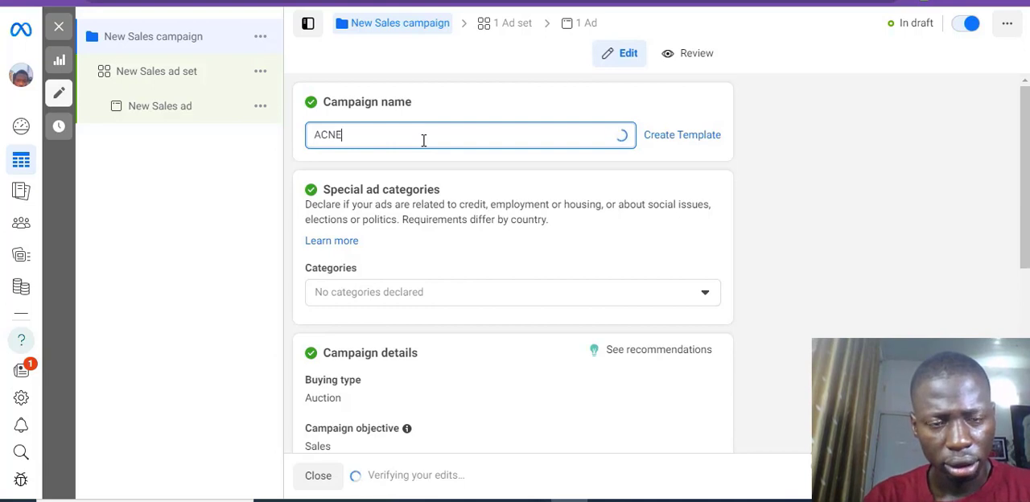
text( - )
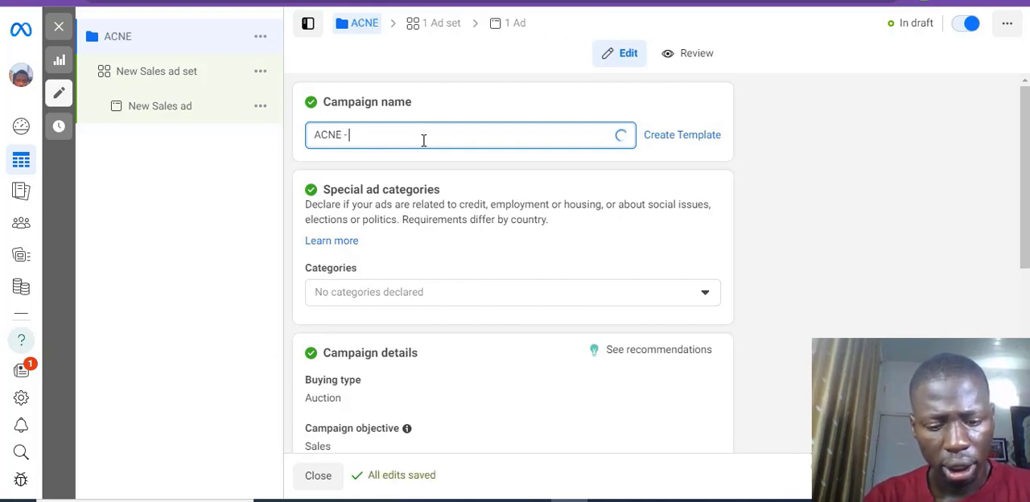
text(CO)
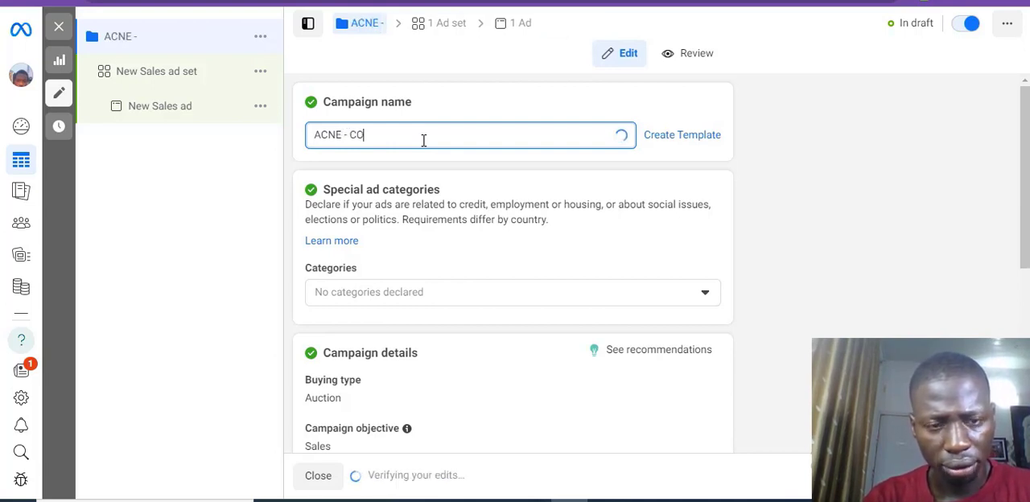
text(LD - )
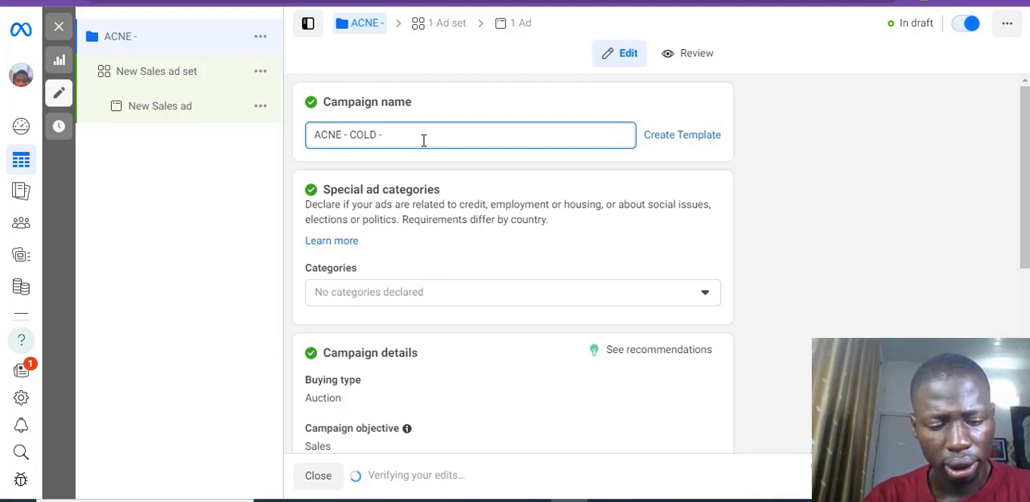
text(NG)
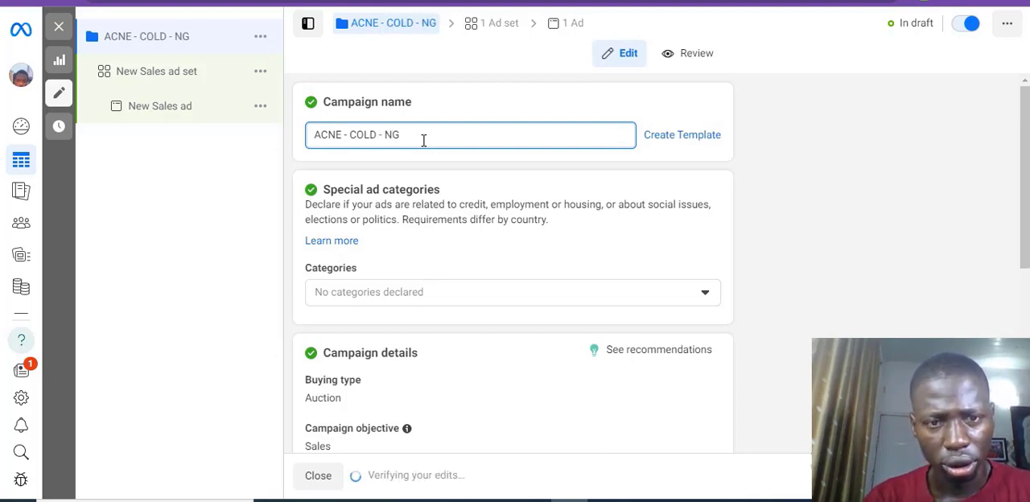
key(Tab)
drag(1023, 174, 1003, 142)
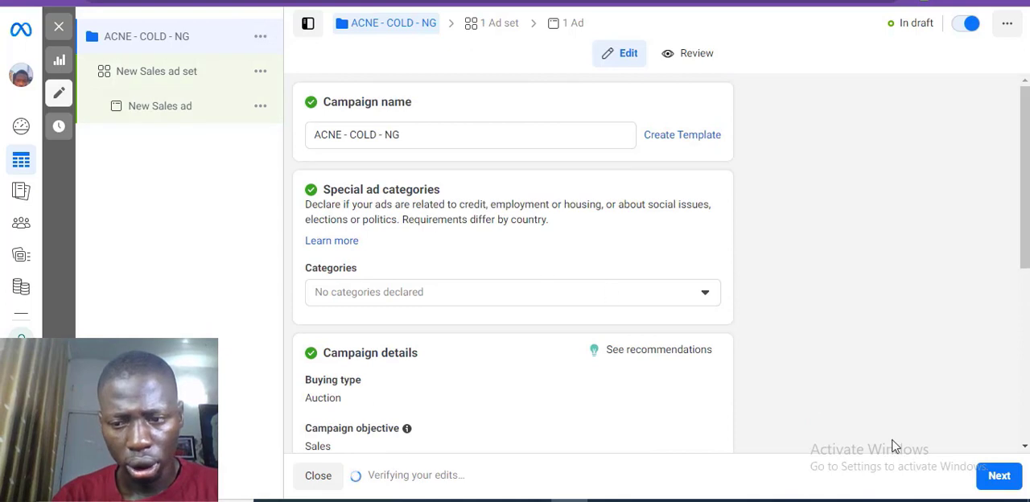
Step: Continue to the ad set level, dismiss the help tip, and name the ad set "ACNE - 28/50"
click(1004, 488)
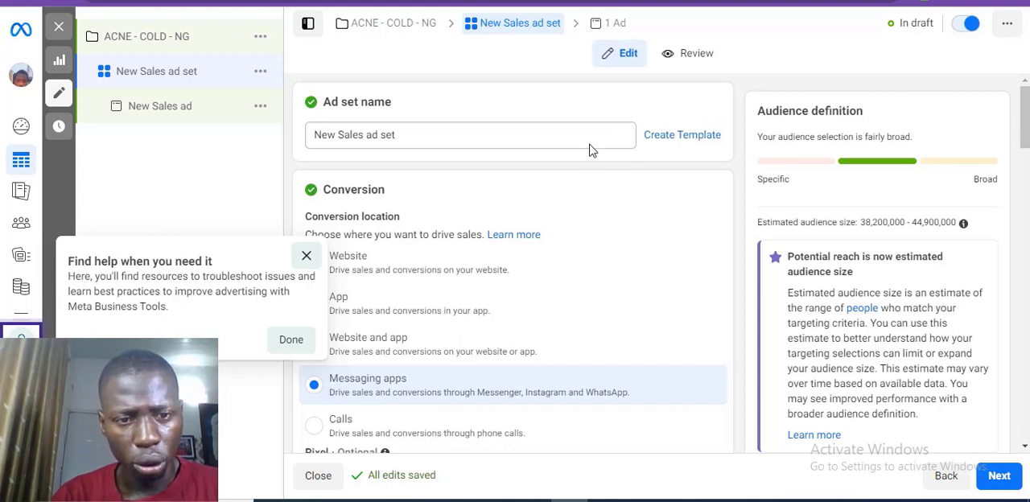
click(316, 261)
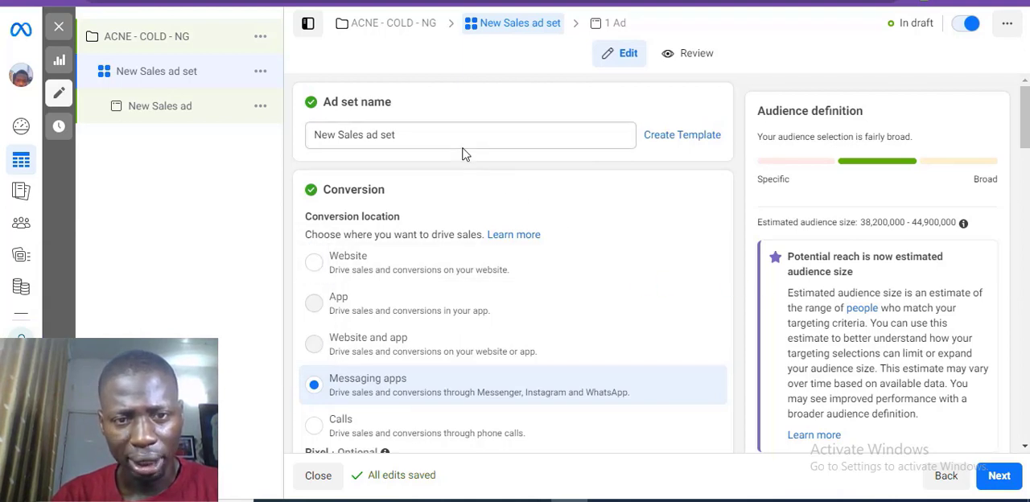
triple_click(416, 132)
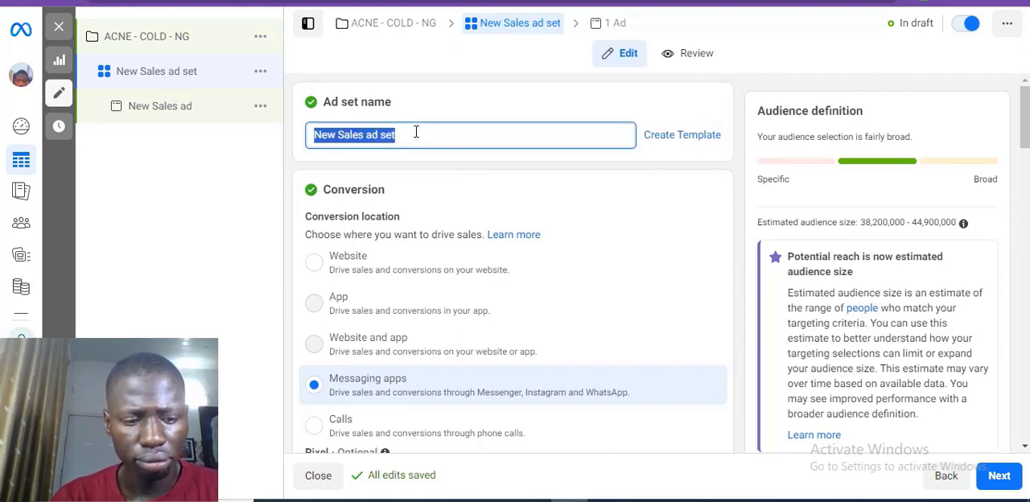
text(AC)
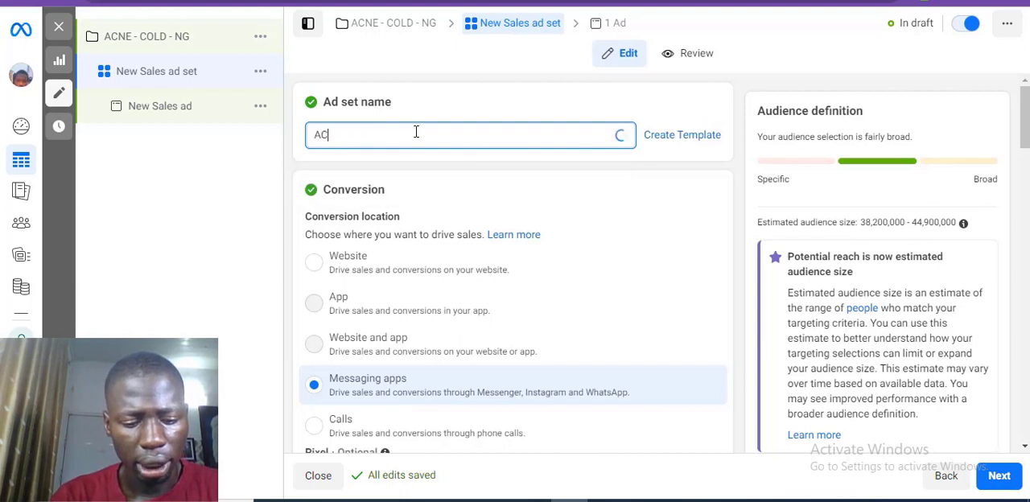
text(NE -)
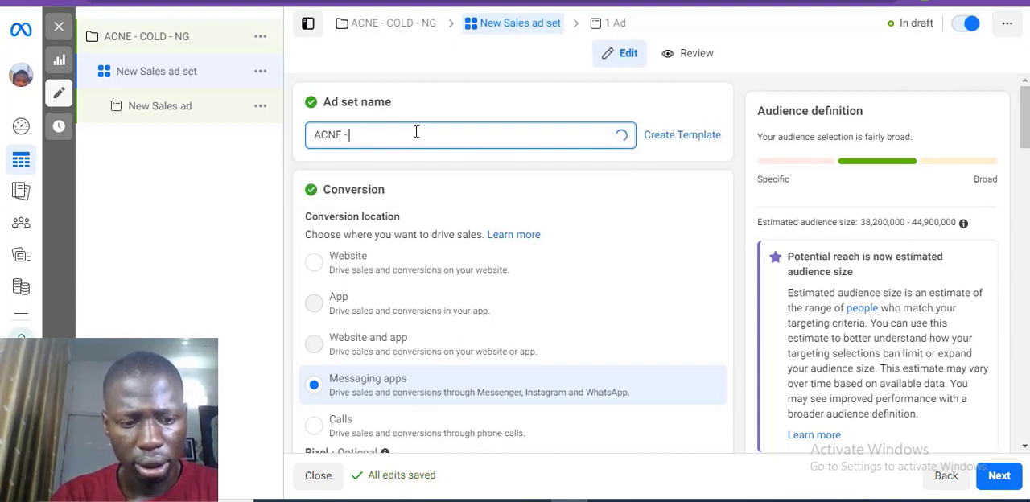
text( 2)
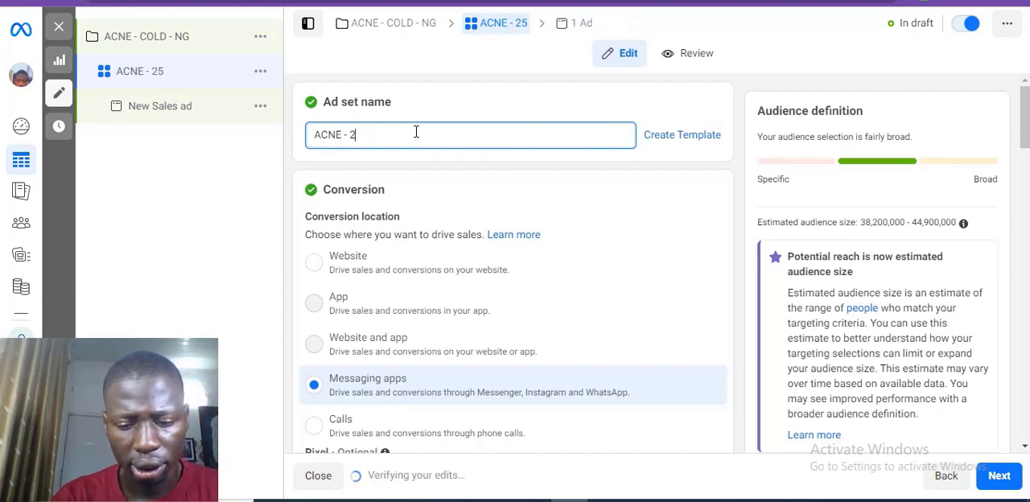
text(58/)
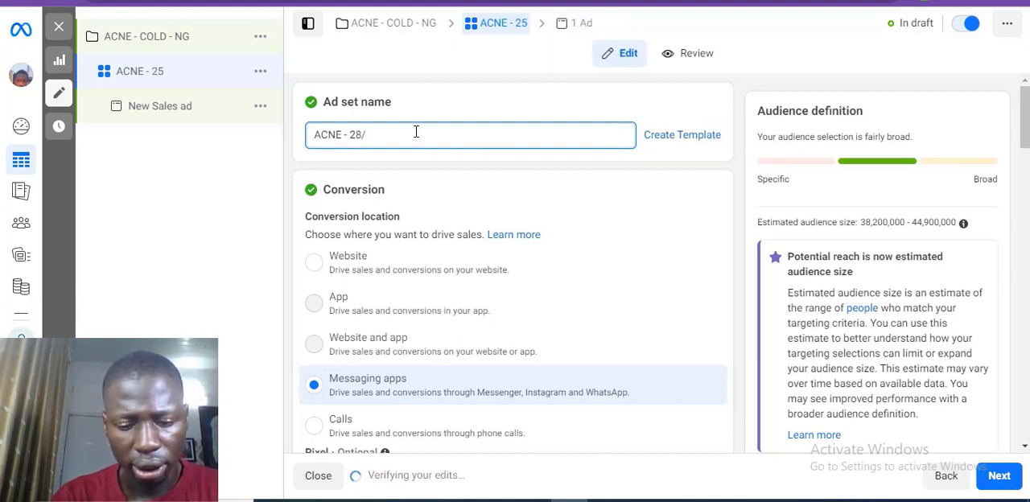
text(50)
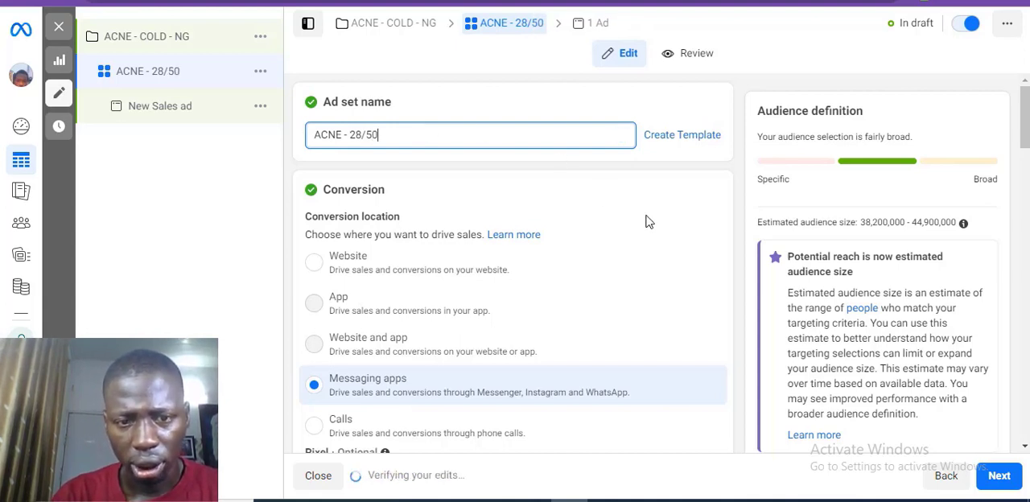
Step: Find Purchase among the Digital Marketing pixel's events and set it as the ad set's conversion event
scroll(1014, 175, down, 2)
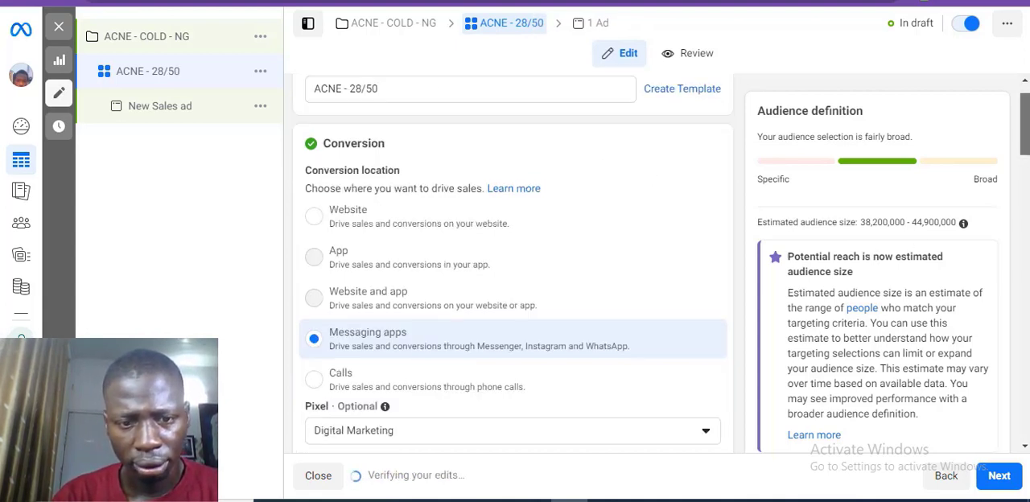
scroll(1027, 111, up, 3)
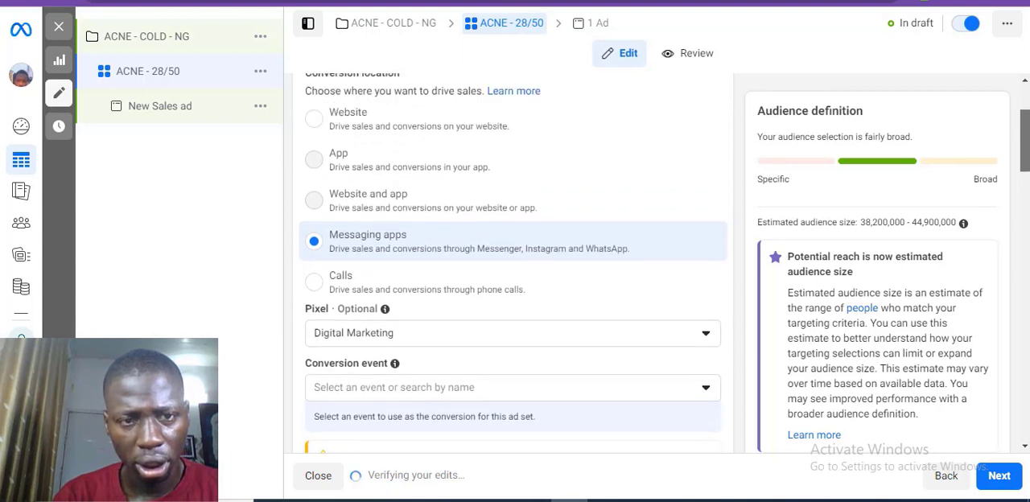
scroll(1027, 111, down, 4)
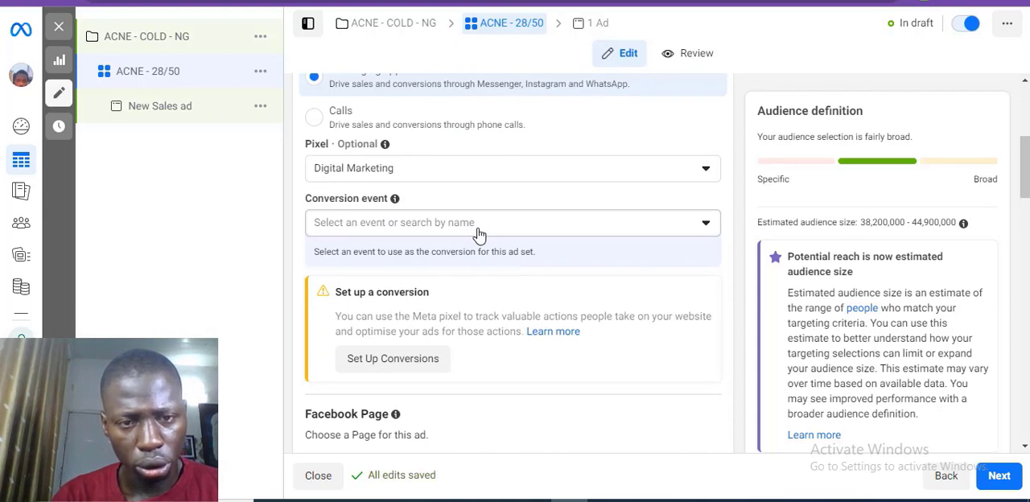
click(480, 229)
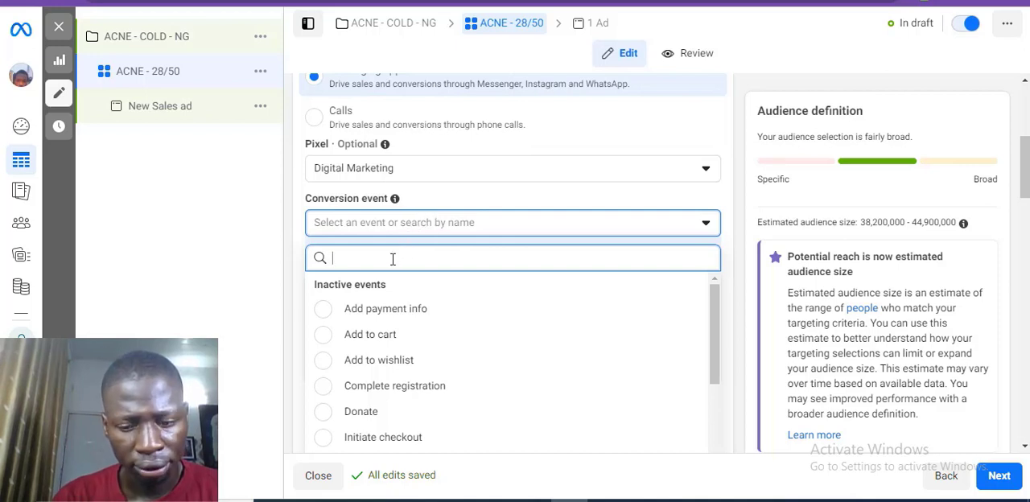
text(purcha)
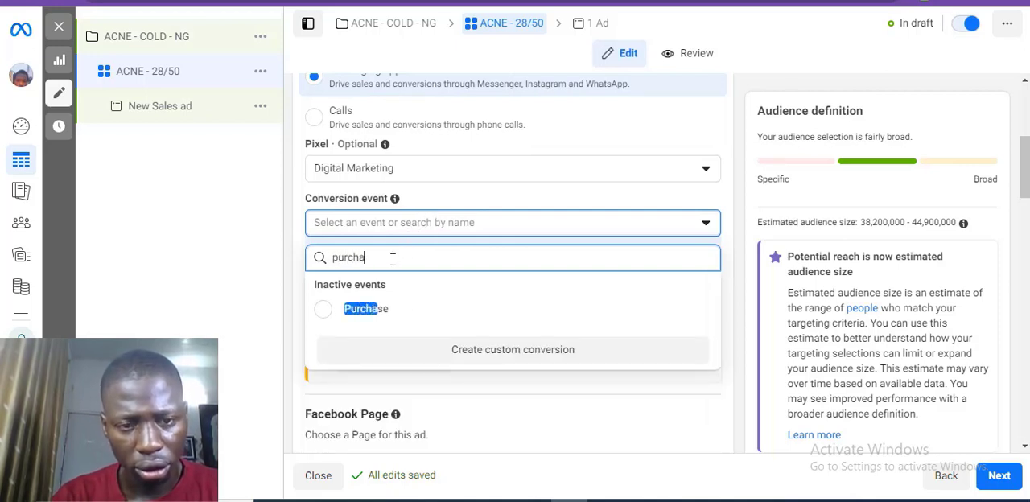
click(383, 314)
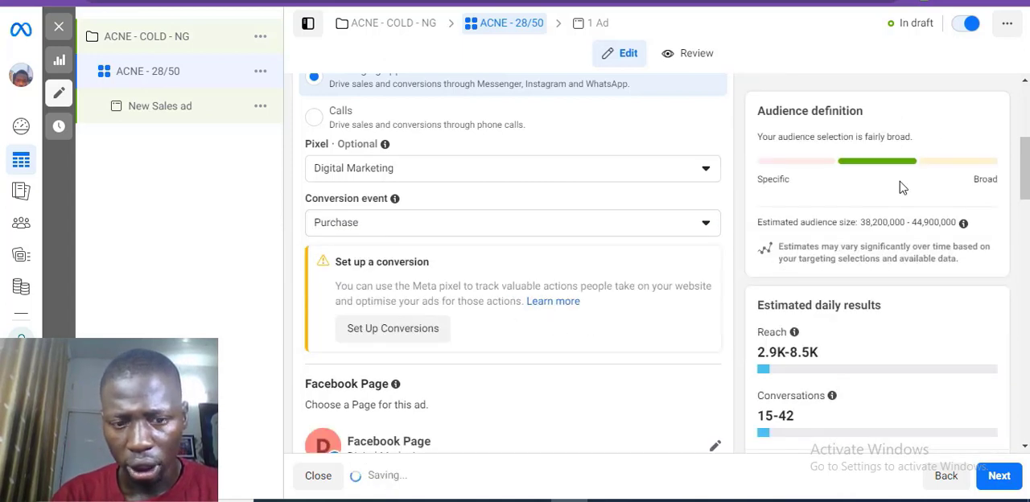
Step: Set the ad set's daily budget to ₦2,500
scroll(512, 265, down, 4)
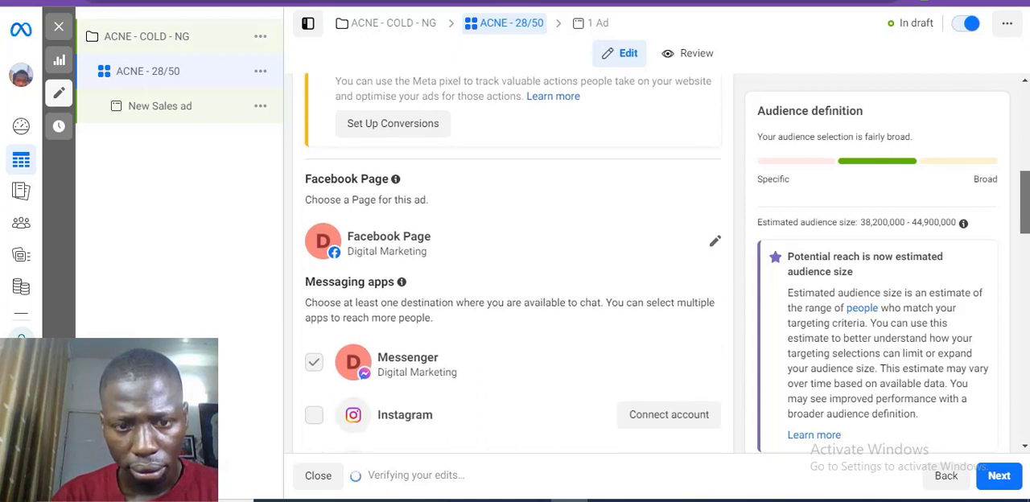
scroll(512, 265, down, 5)
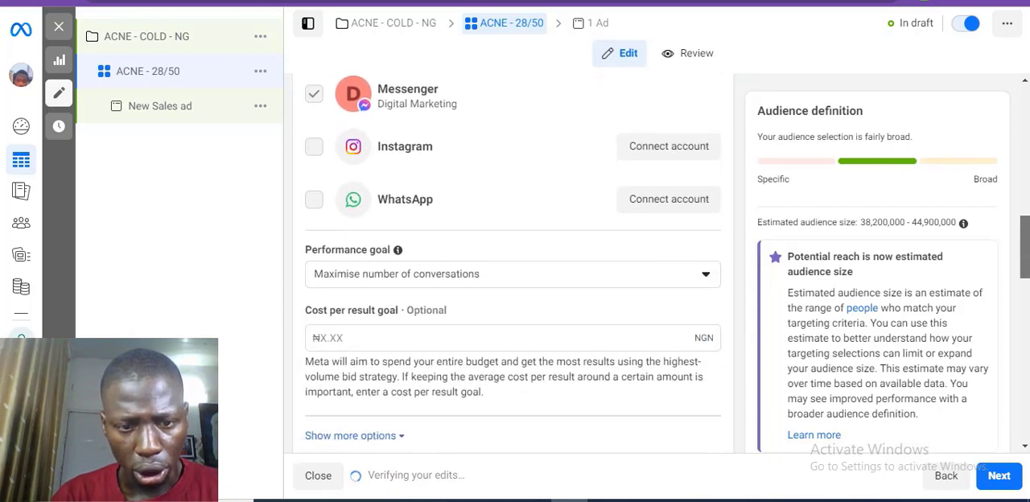
scroll(512, 265, down, 3)
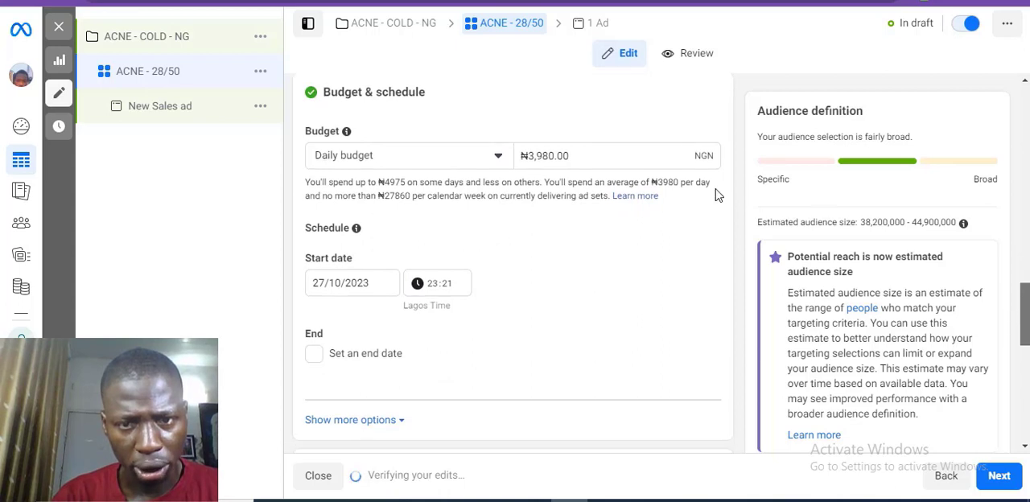
triple_click(611, 160)
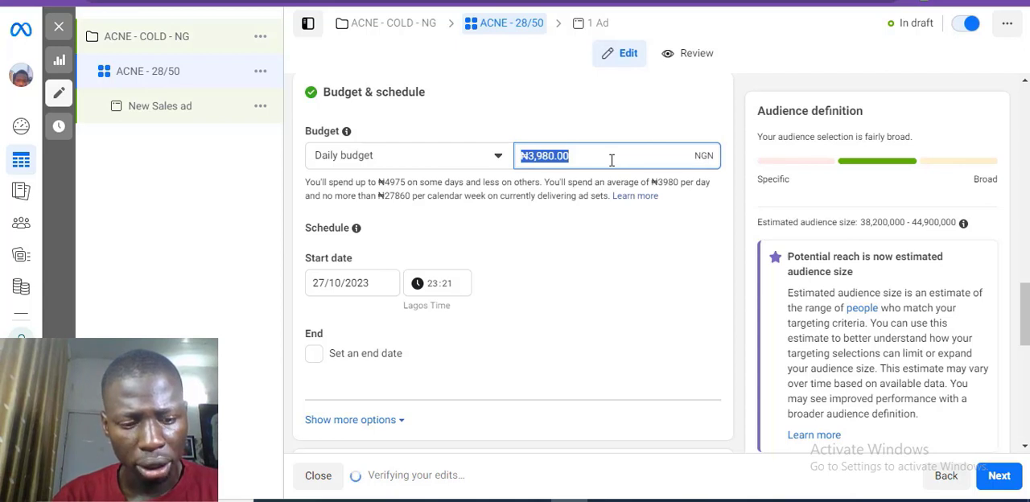
text(2500)
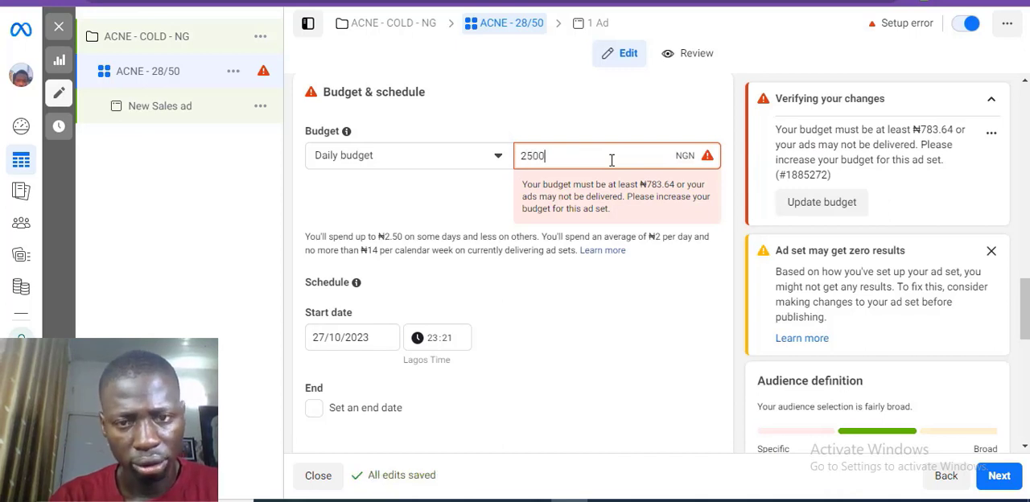
key(Tab)
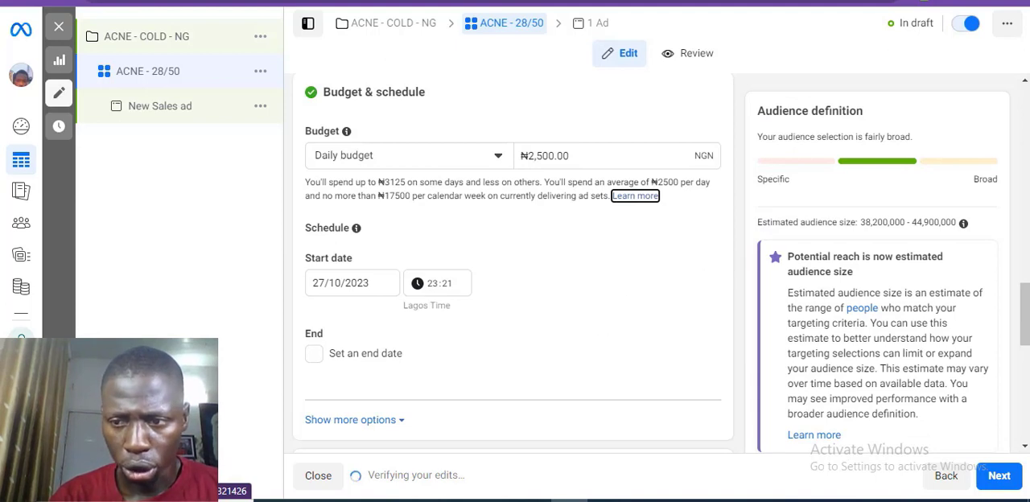
Step: Expand the additional audience controls and switch from Advantage+ audience to the original audience options
scroll(513, 265, down, 2)
scroll(513, 265, down, 2)
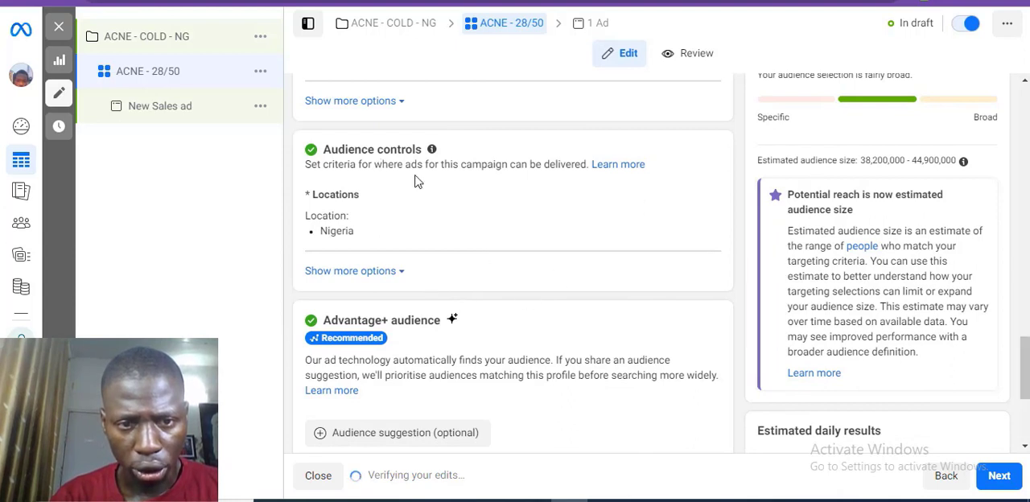
click(381, 273)
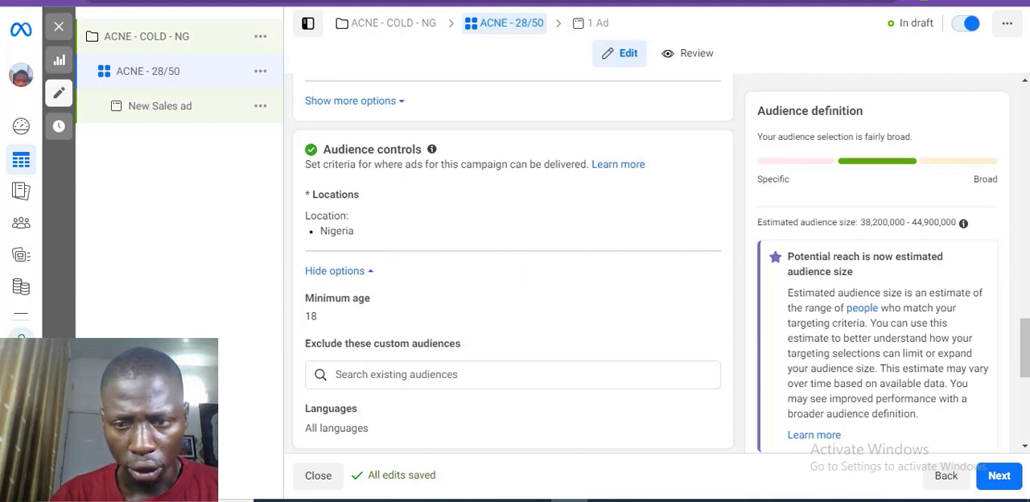
scroll(1024, 354, down, 2)
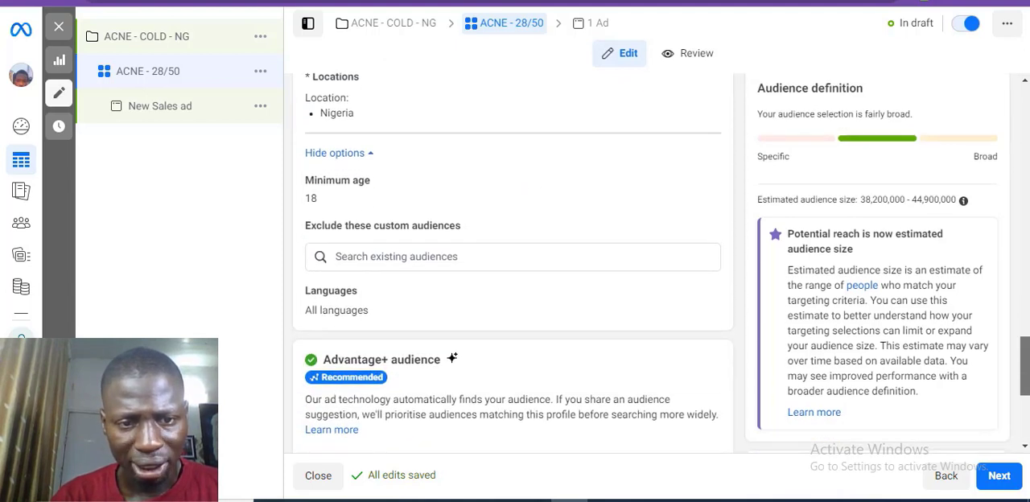
scroll(1024, 354, down, 2)
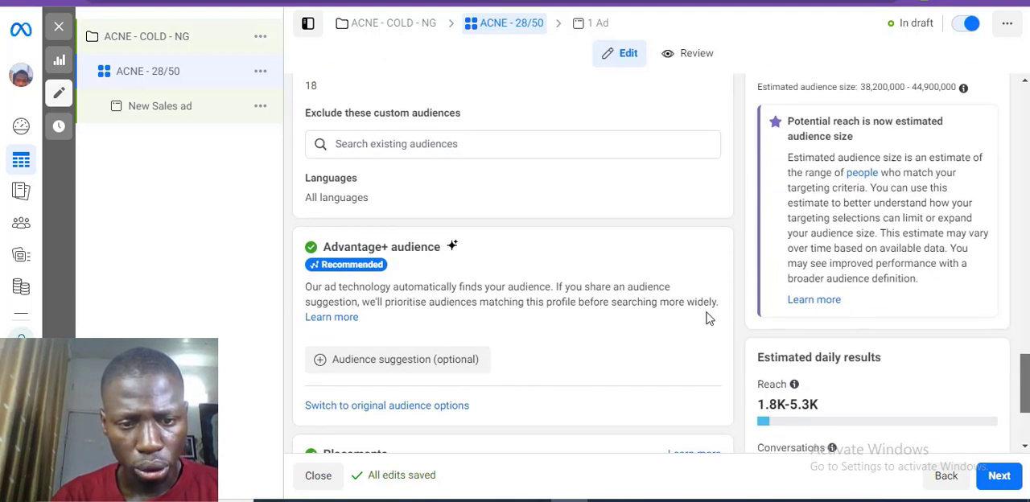
click(395, 407)
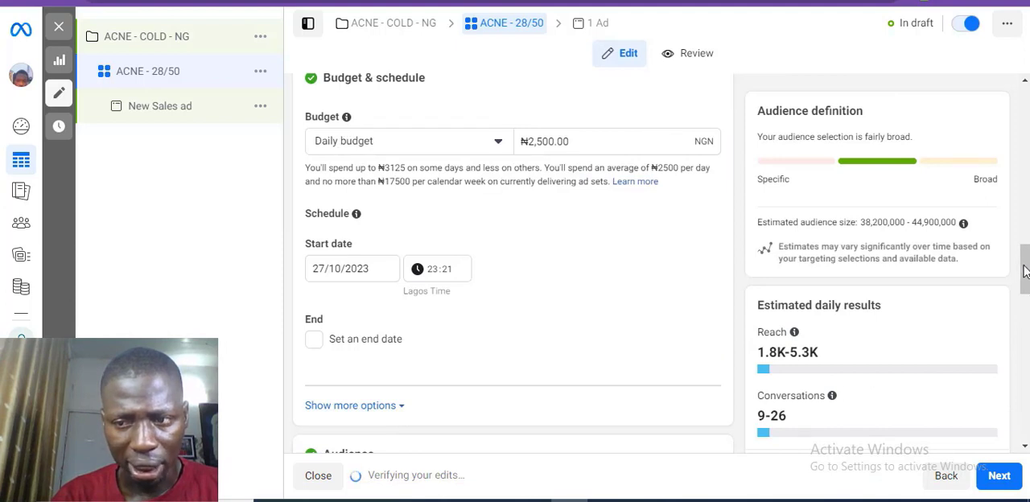
Step: Set the audience's age range to 28–50
drag(1024, 272, 1027, 353)
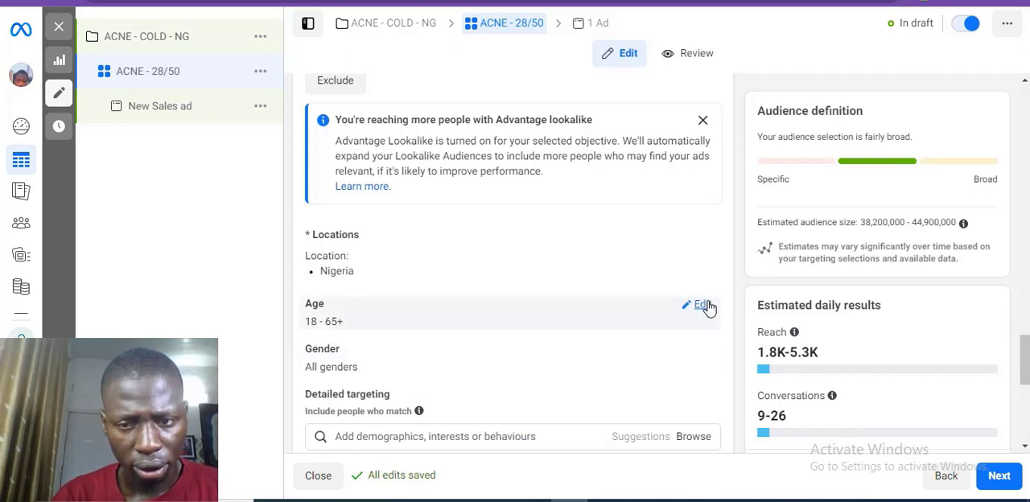
click(701, 305)
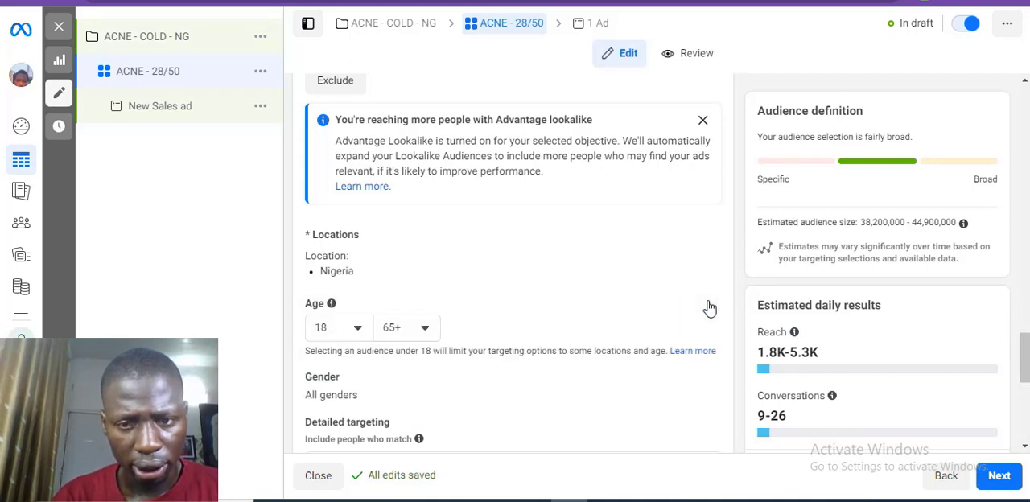
click(355, 331)
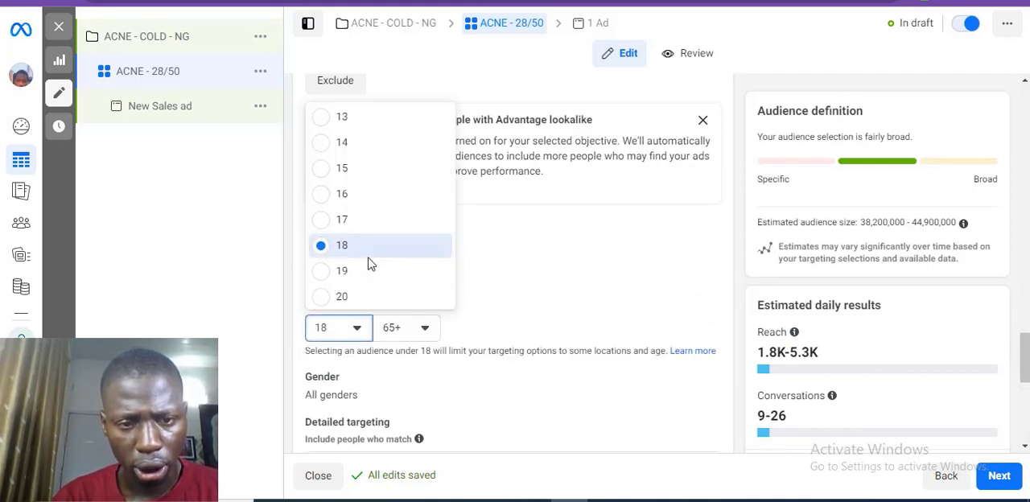
scroll(370, 265, down, 3)
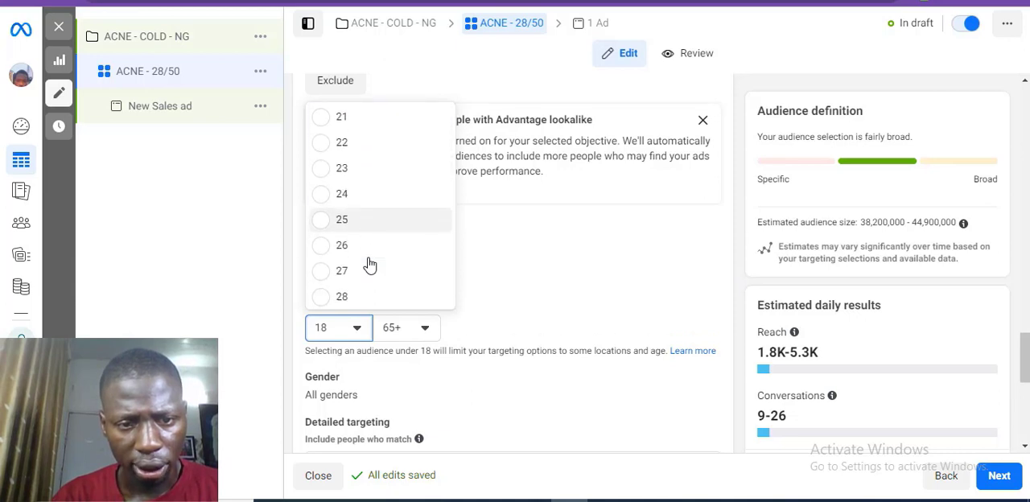
scroll(368, 265, down, 1)
click(394, 292)
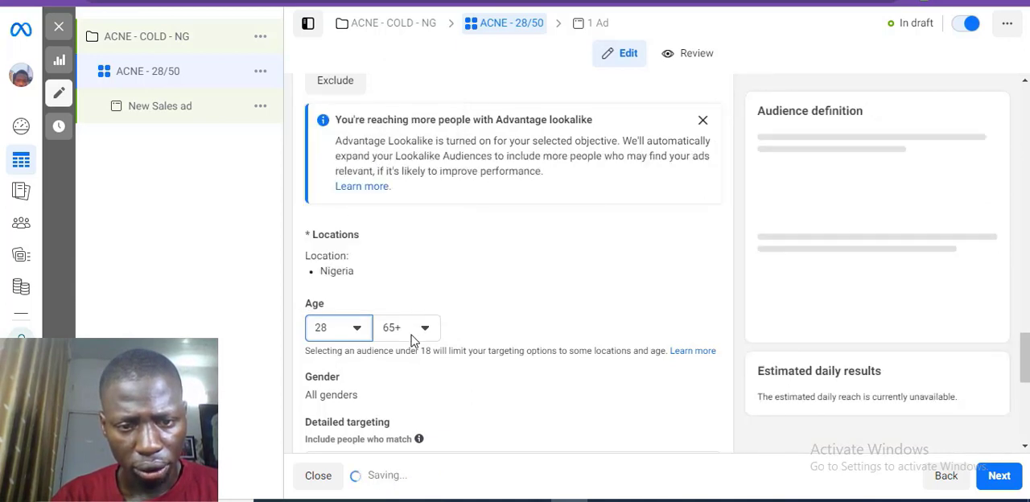
click(411, 336)
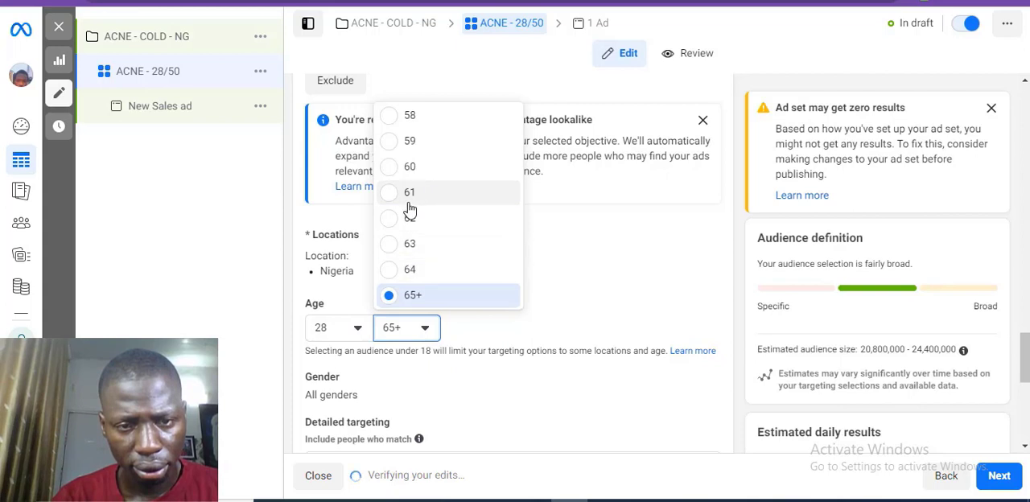
scroll(410, 209, up, 3)
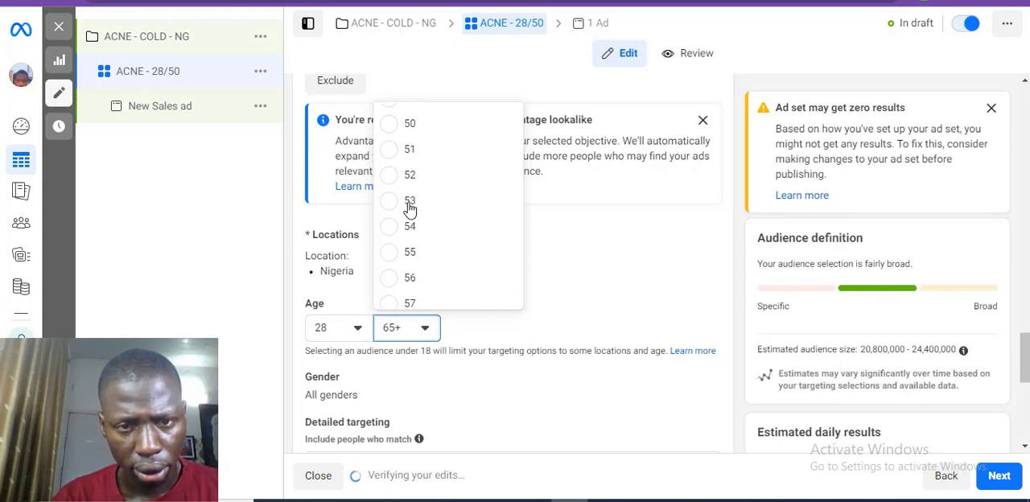
scroll(409, 205, up, 1)
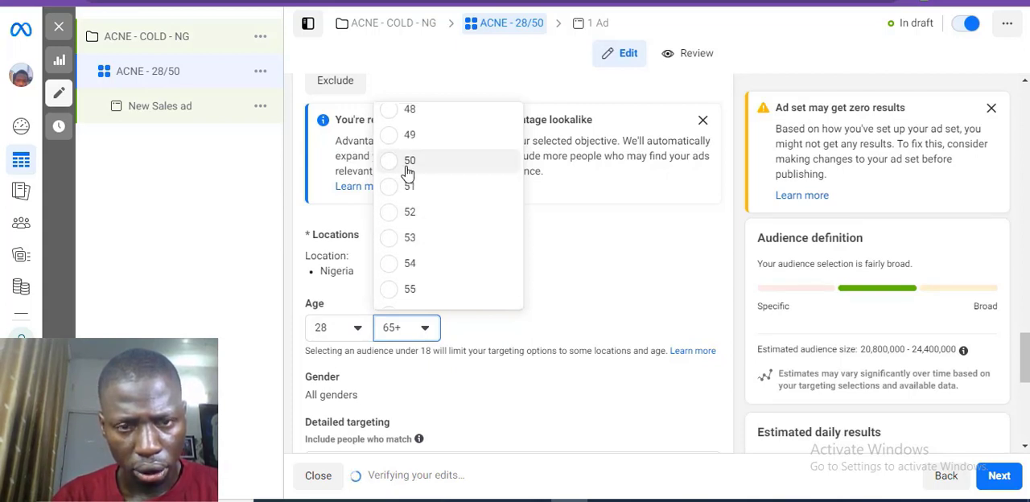
click(408, 165)
scroll(593, 338, down, 1)
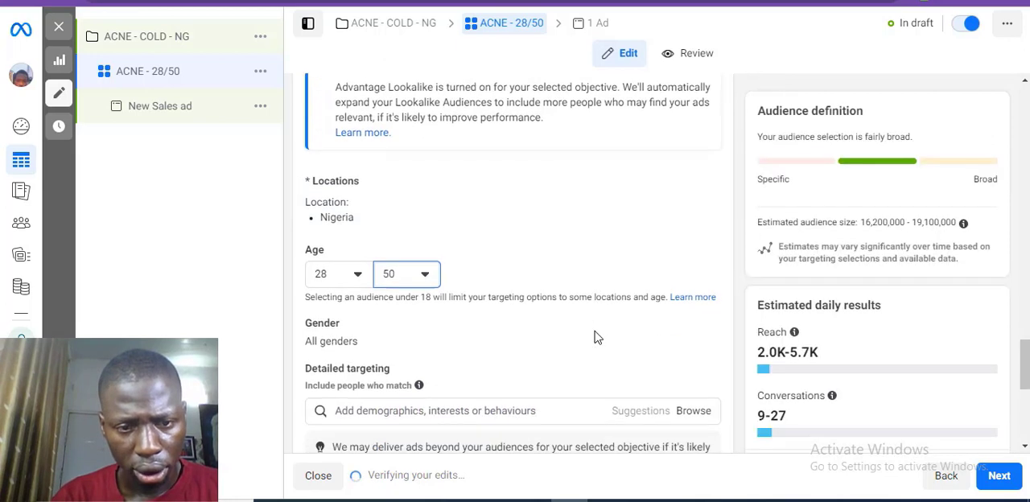
scroll(593, 338, down, 3)
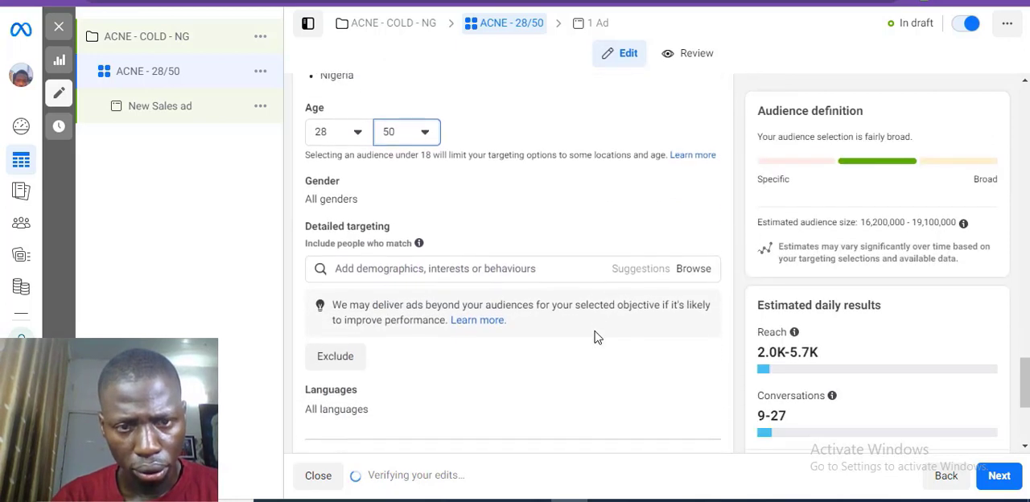
Step: Switch the ad set's placements from Advantage+ placements to Manual placements
scroll(594, 338, down, 1)
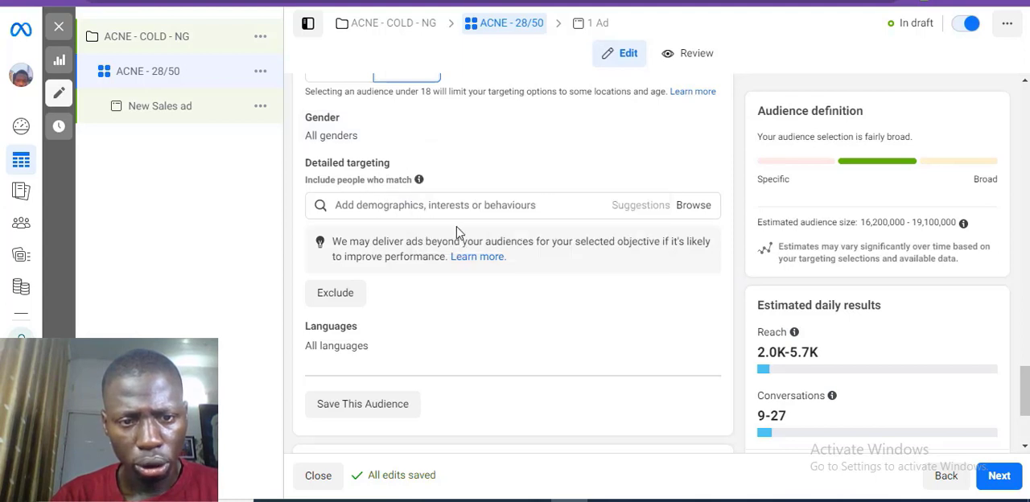
scroll(590, 361, down, 1)
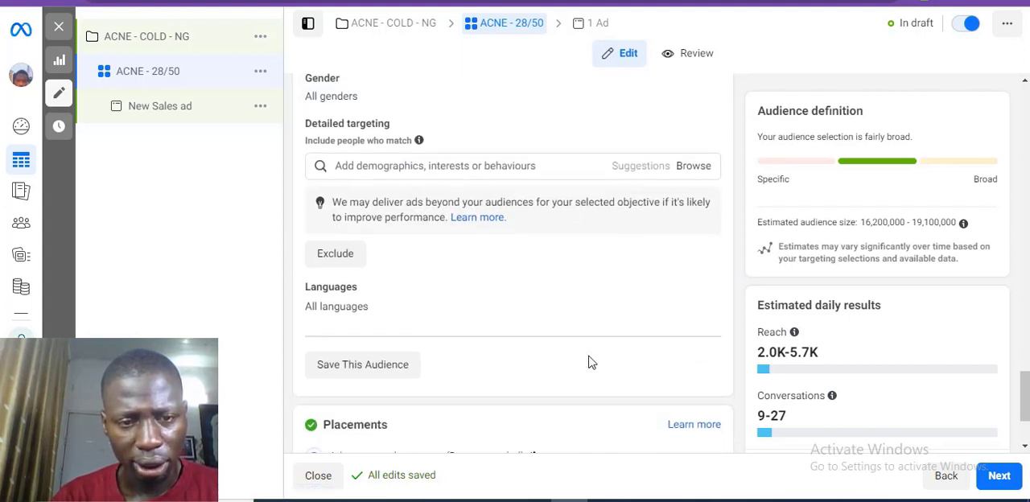
scroll(588, 361, down, 2)
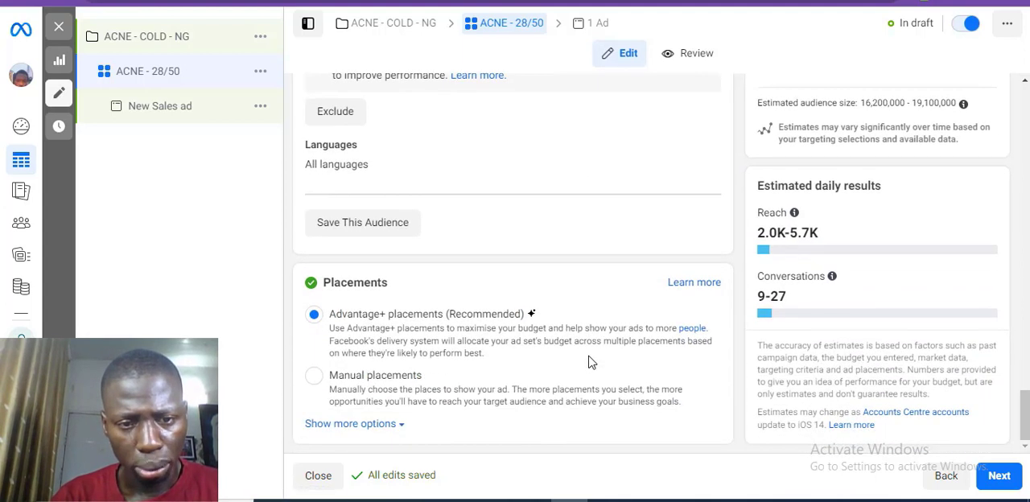
click(313, 378)
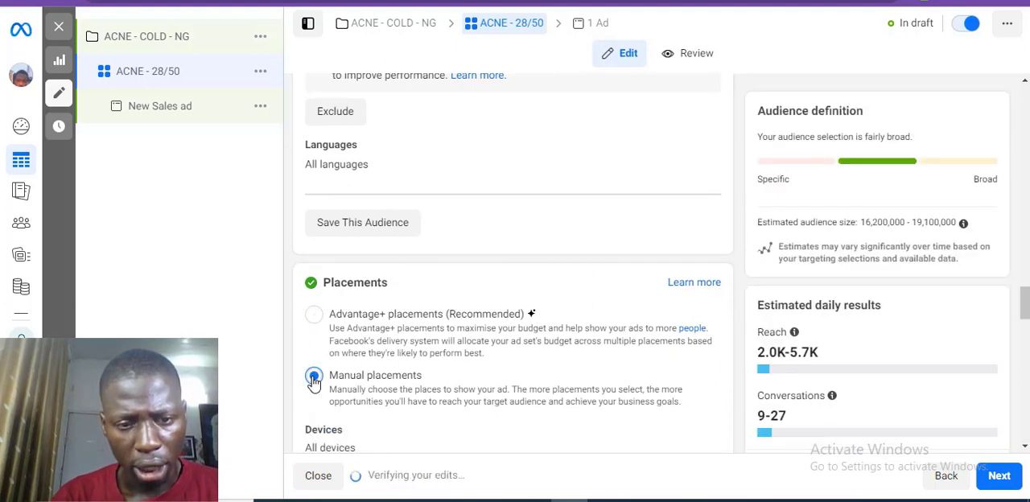
Step: Exclude Messenger, Audience Network and Instagram from the platforms, leaving only Facebook selected
scroll(473, 383, down, 1)
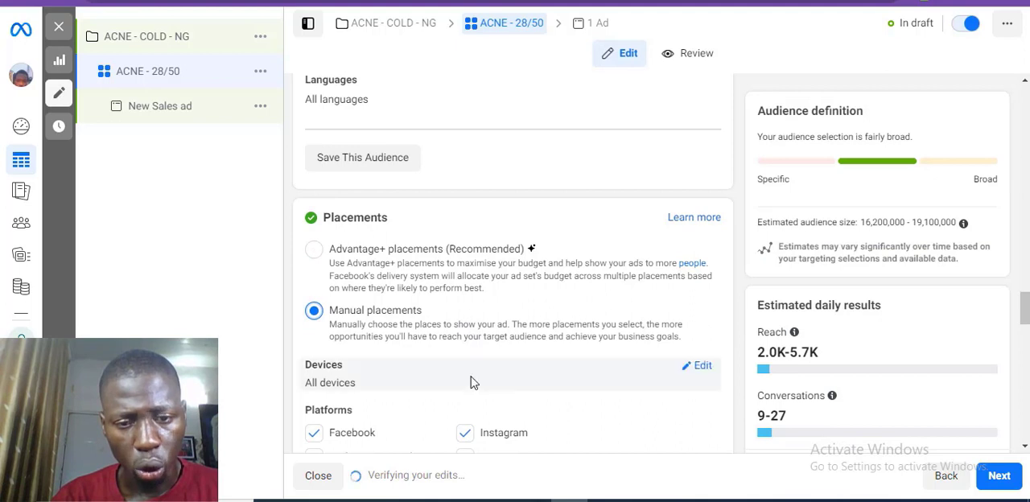
scroll(472, 383, down, 1)
scroll(472, 383, down, 1)
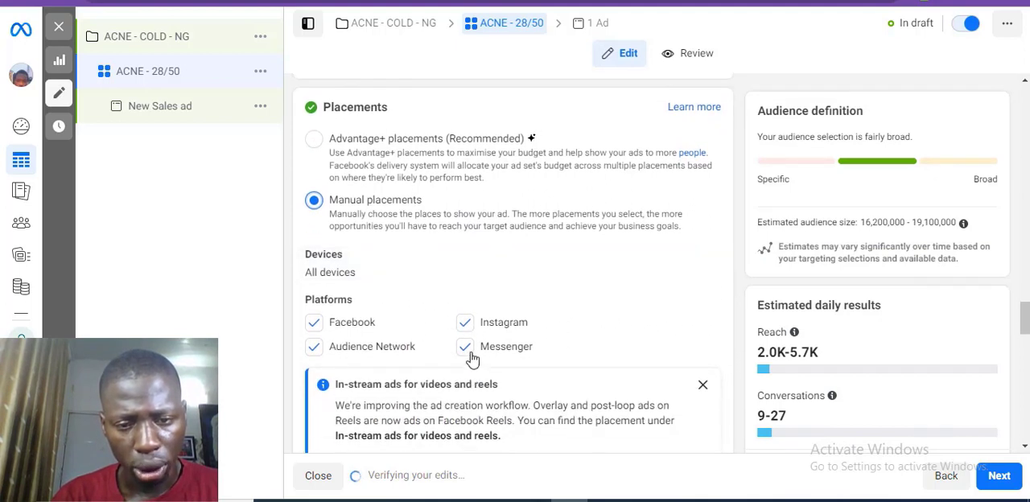
click(320, 353)
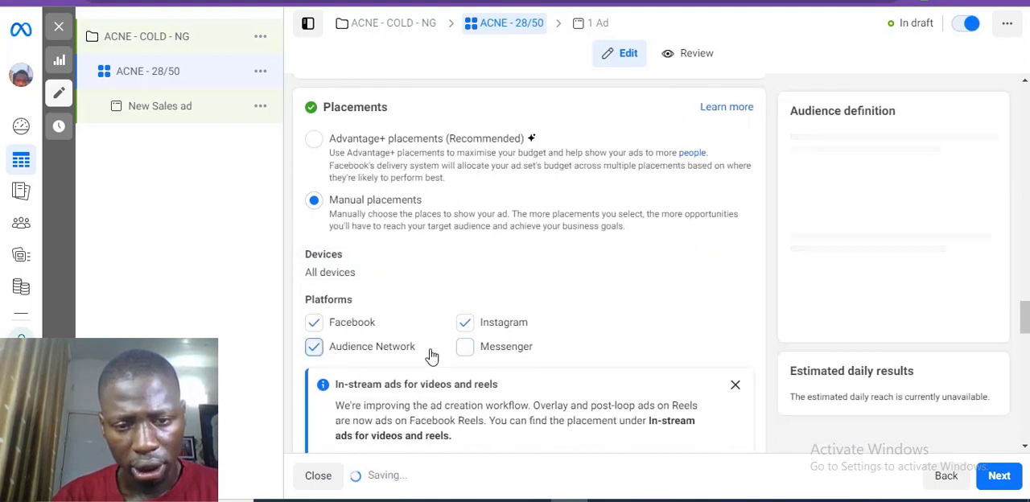
click(470, 327)
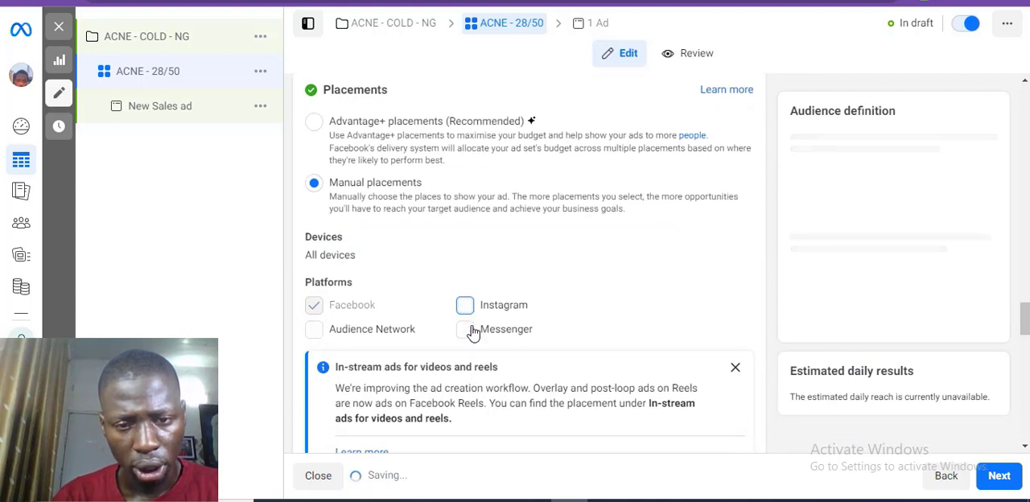
Step: Remove Facebook Marketplace and Facebook video feeds from the Feeds placements, keeping Facebook Feed
scroll(472, 333, down, 2)
scroll(472, 312, down, 2)
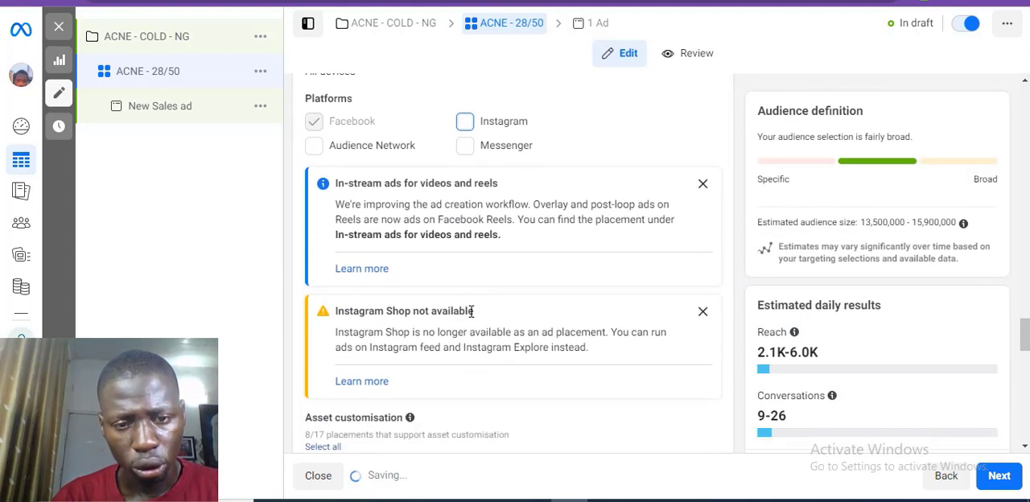
scroll(471, 312, down, 2)
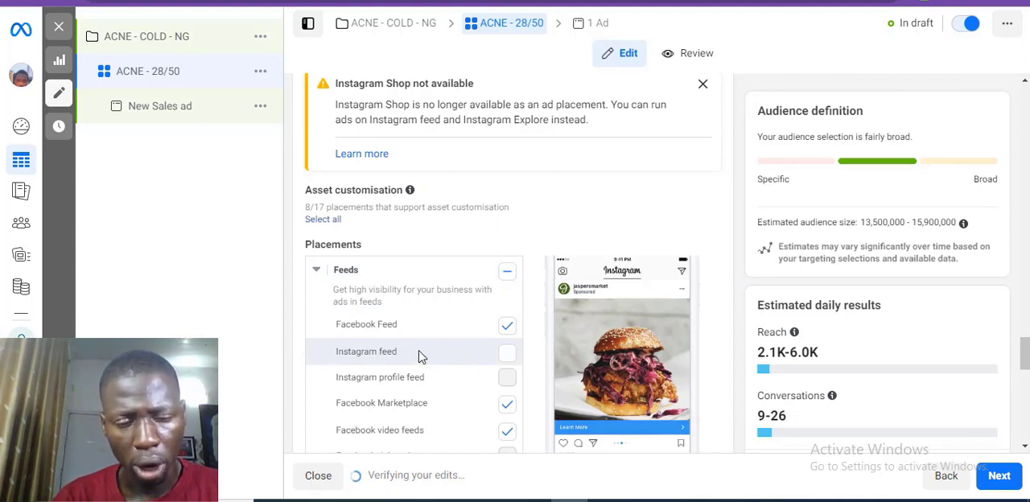
scroll(418, 356, down, 1)
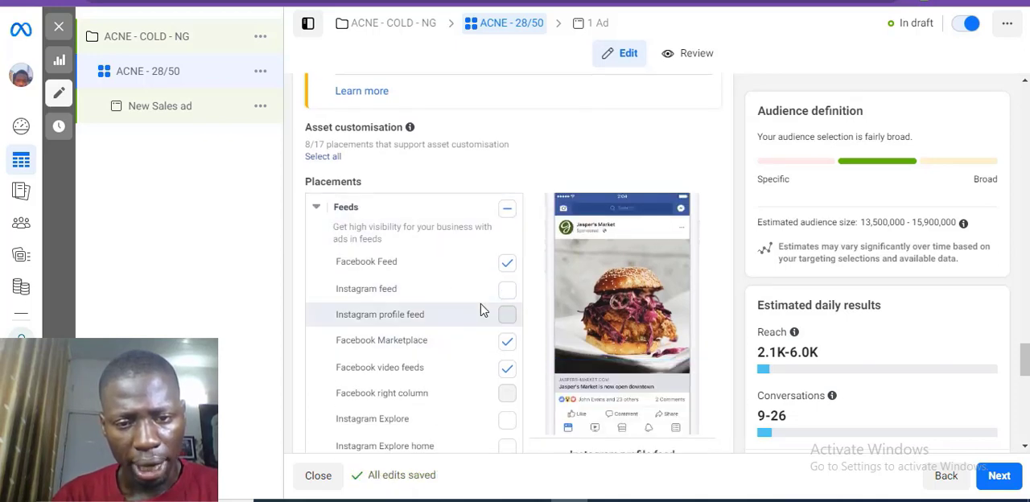
click(507, 343)
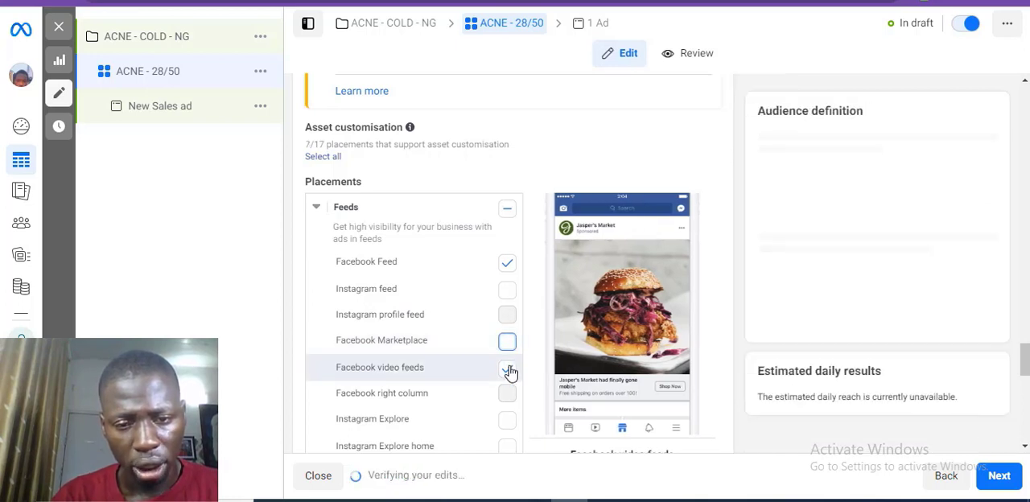
click(506, 370)
Step: Remove the Facebook Stories, Facebook Reels and all In-stream ads for videos and reels placements
scroll(509, 372, down, 1)
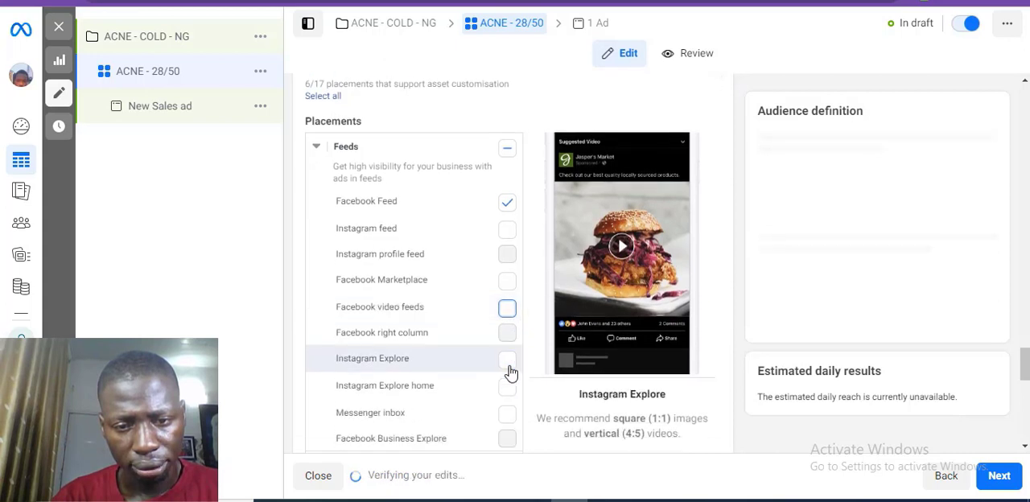
scroll(509, 372, down, 4)
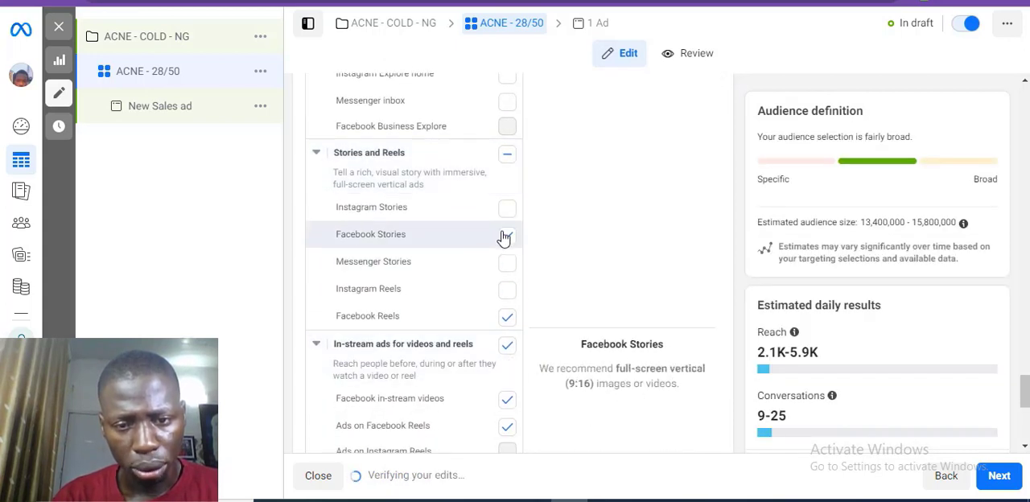
click(505, 234)
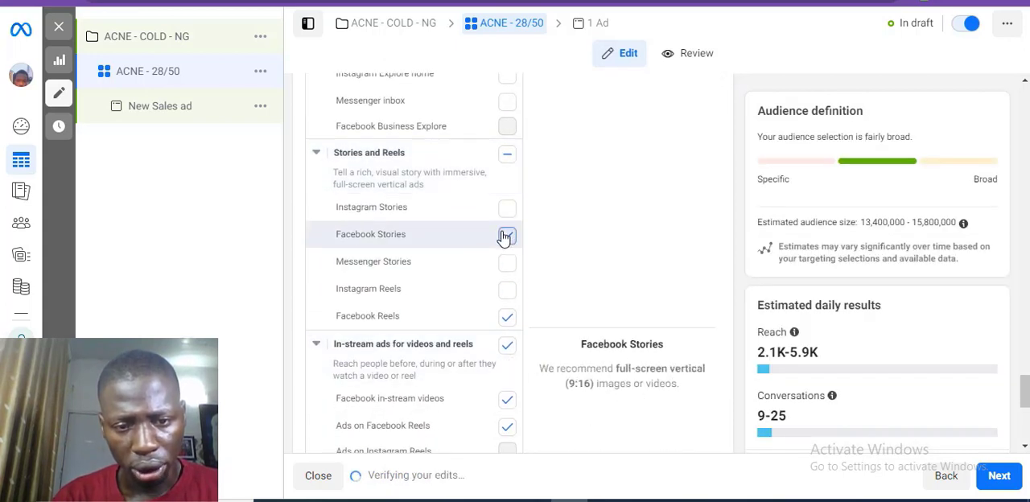
click(506, 344)
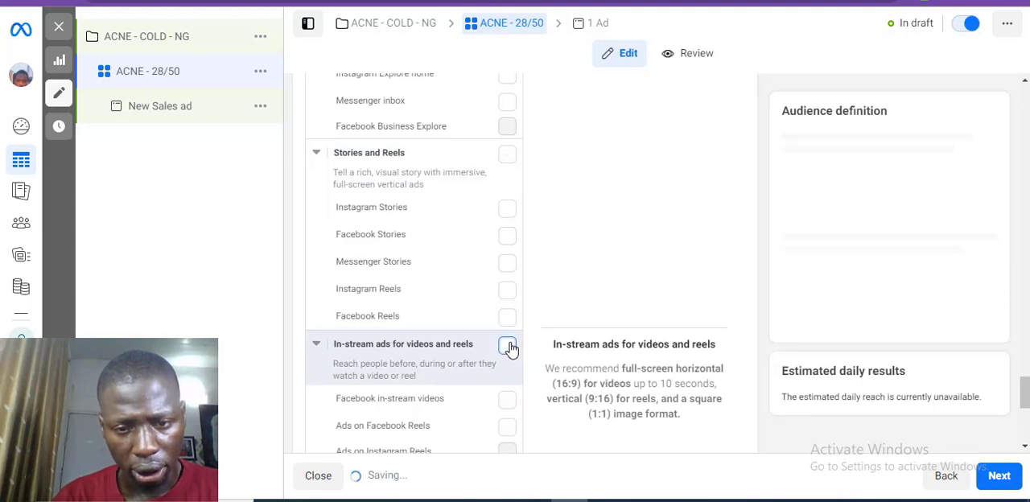
Step: Remove the Search results placements and collapse the Feeds, Stories and Reels, In-stream ads and Search results groups
scroll(433, 321, up, 2)
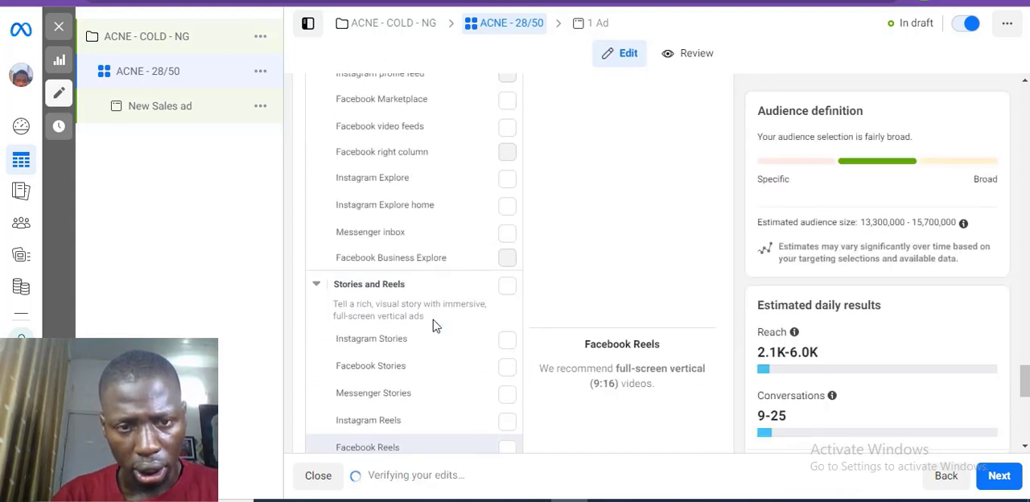
scroll(433, 320, up, 5)
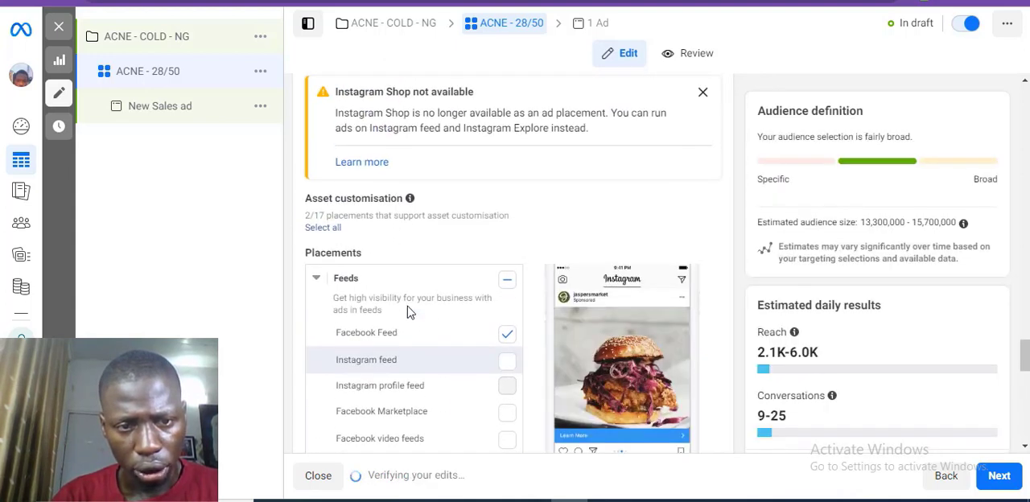
click(317, 277)
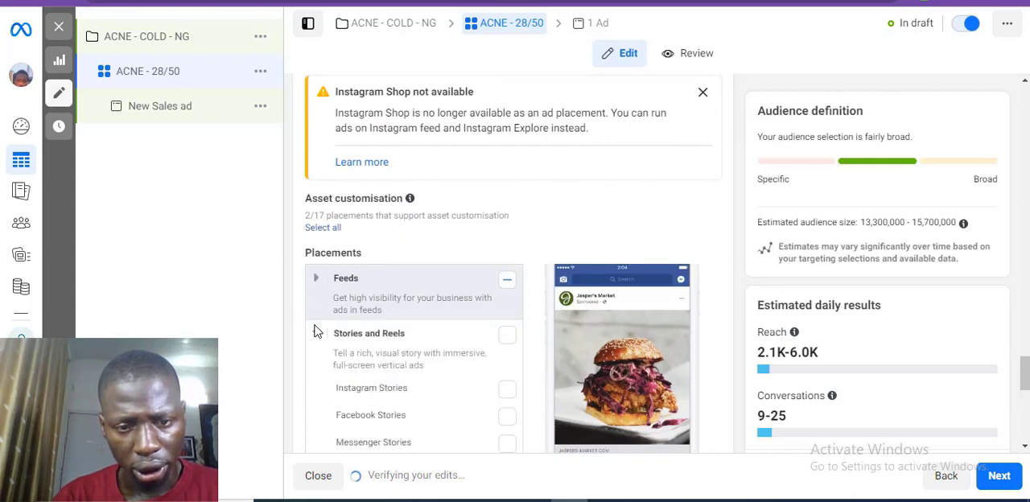
click(316, 333)
click(316, 389)
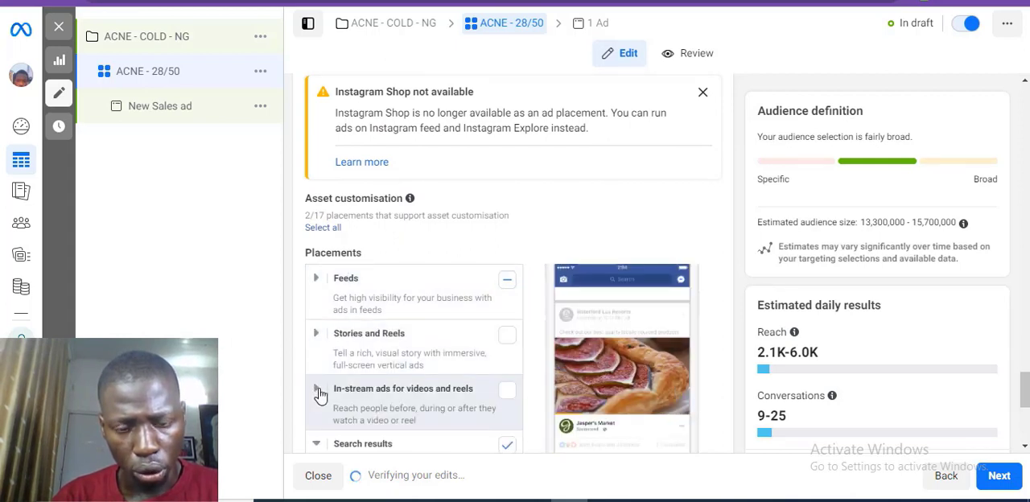
scroll(318, 391, down, 1)
scroll(319, 395, down, 2)
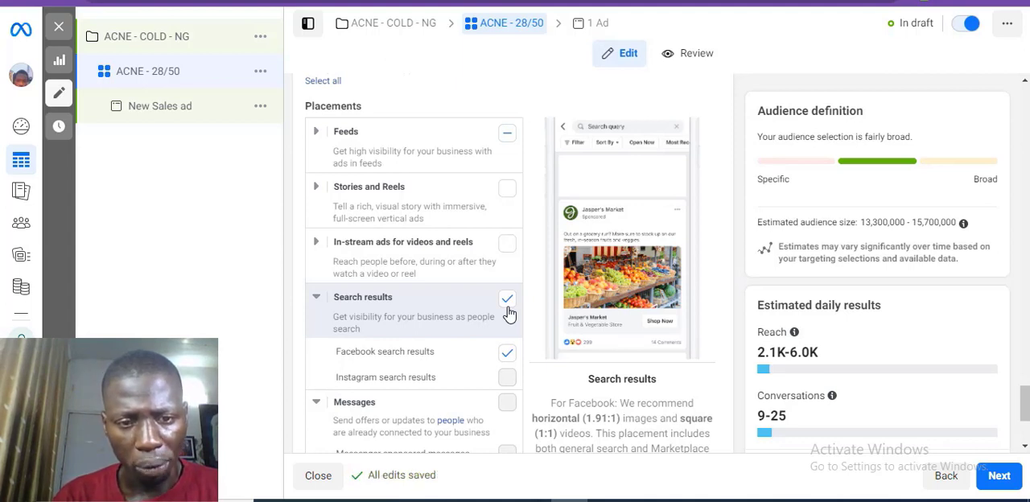
click(507, 302)
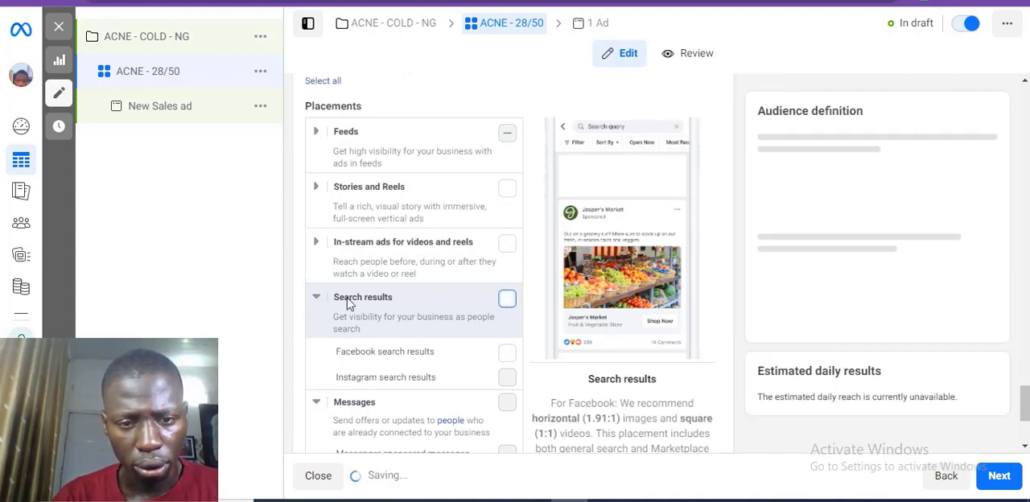
click(317, 297)
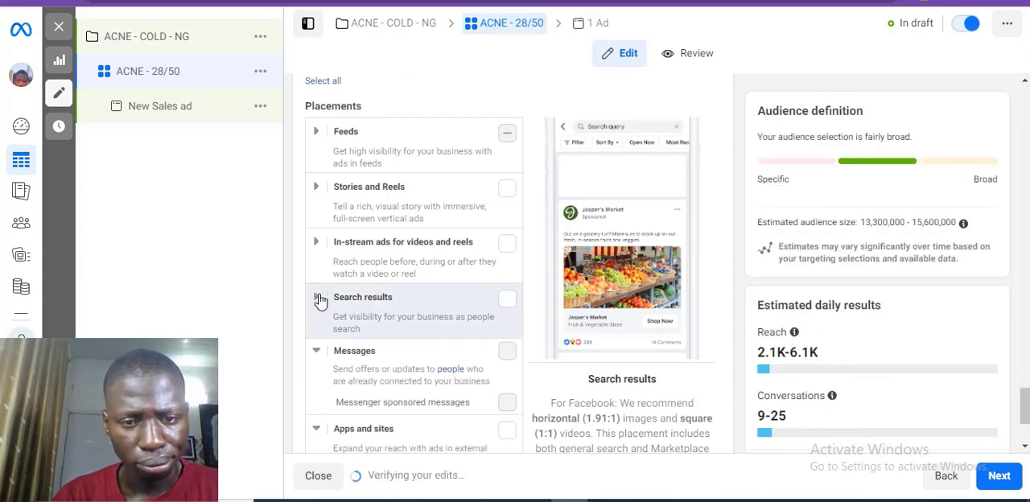
Step: Continue to the ad level and rename the ad as ACNE - ADS 1
click(1014, 483)
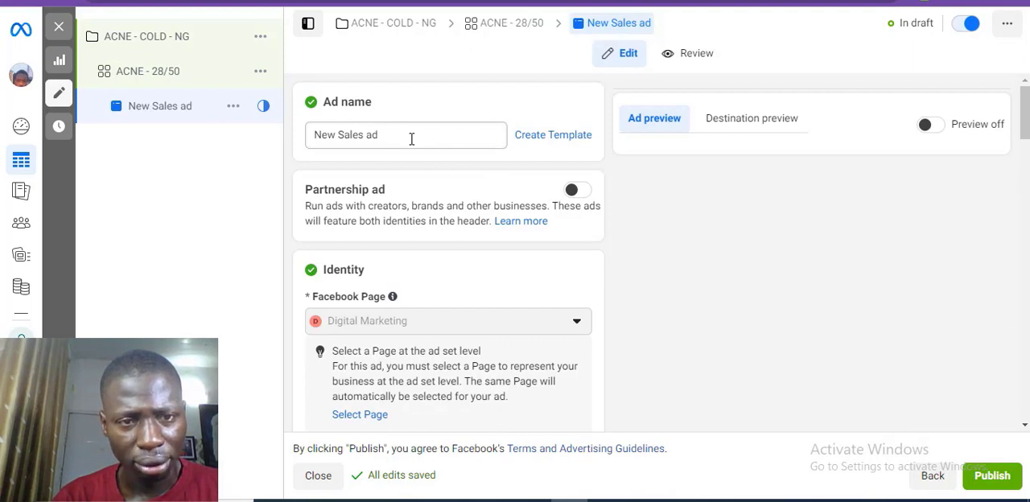
triple_click(412, 137)
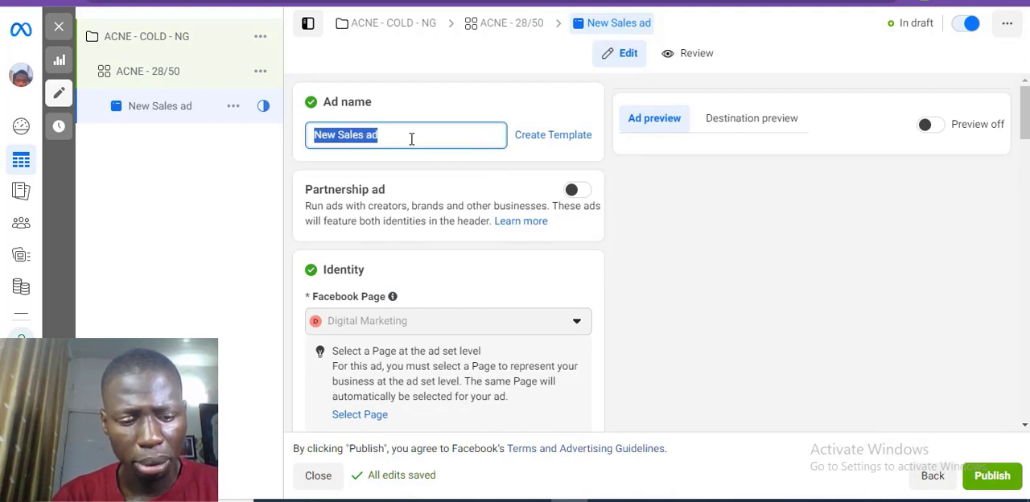
text(ACNE)
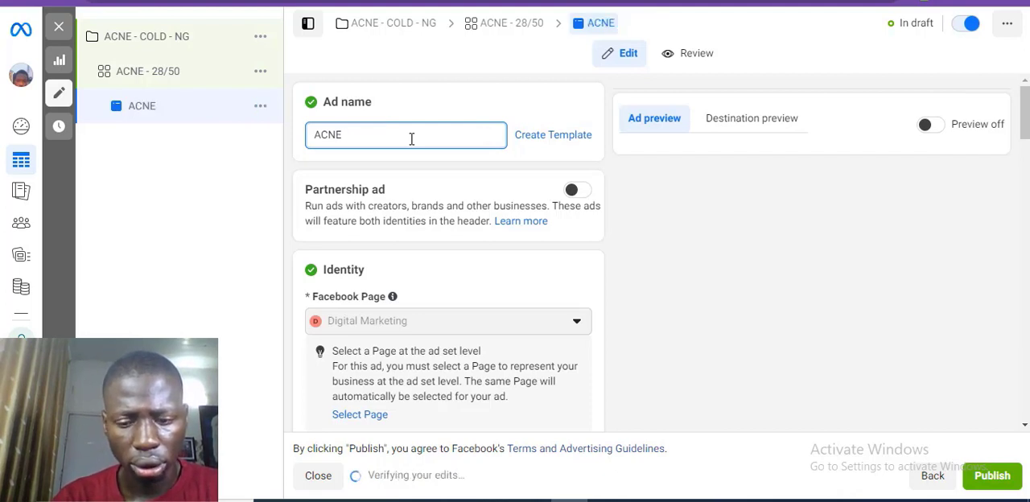
text( -)
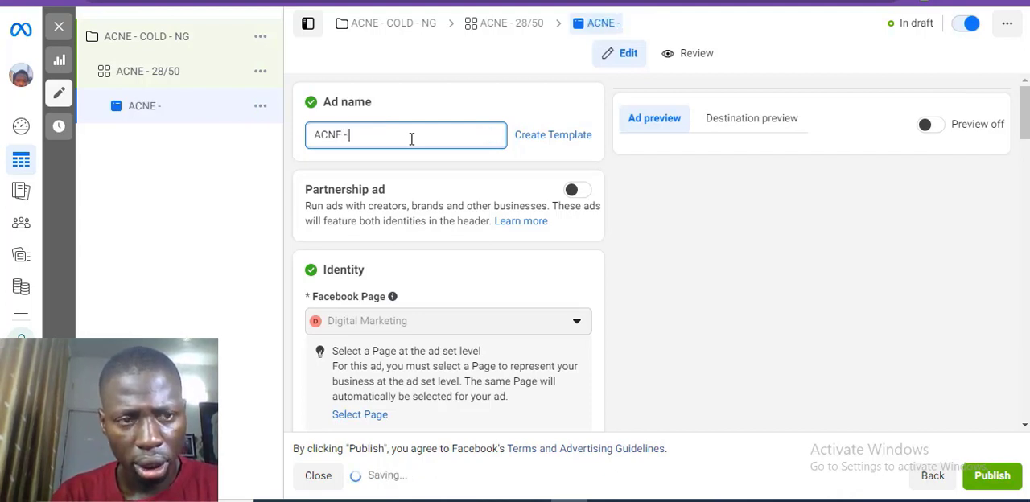
text( AD)
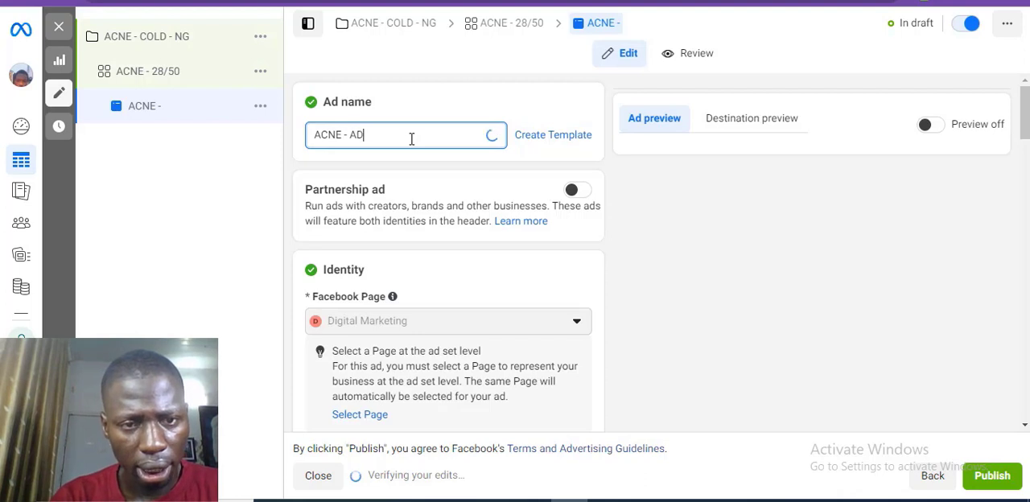
text(S 1)
Step: Follow the ad's Page selection link back to the ad set and change the conversion location to Website
click(1024, 105)
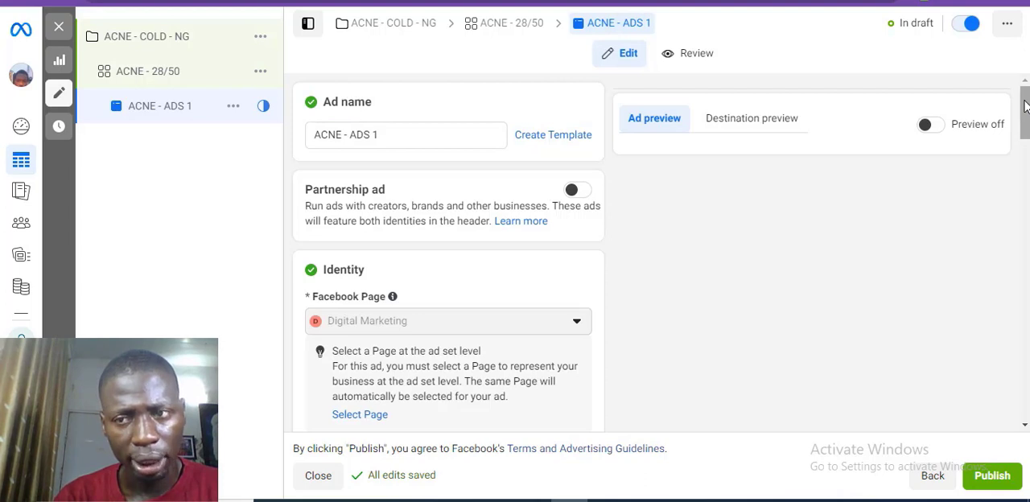
drag(1025, 107, 1025, 138)
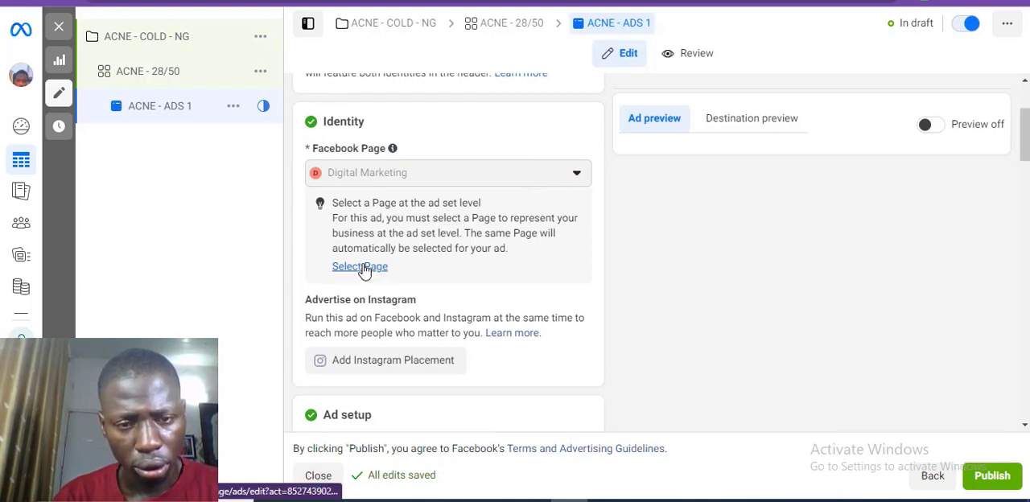
click(405, 271)
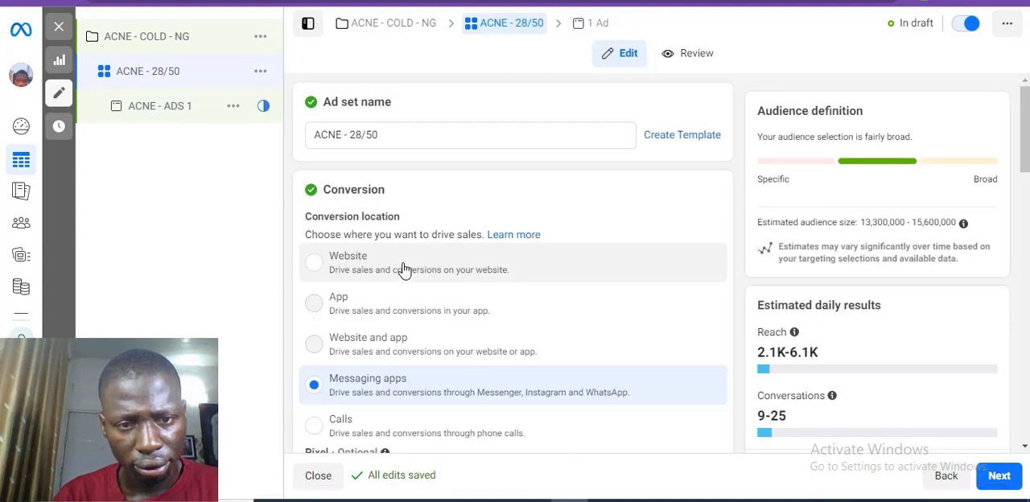
scroll(497, 254, down, 5)
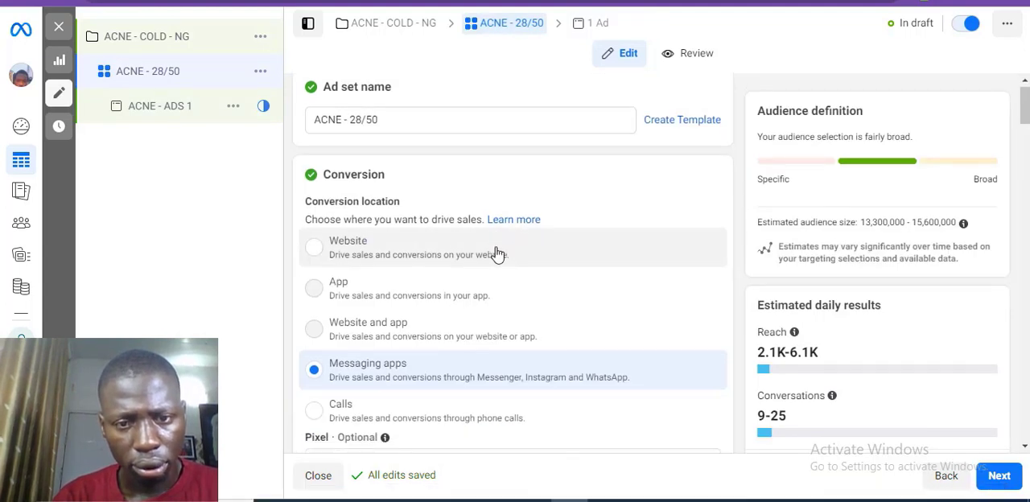
scroll(497, 255, down, 2)
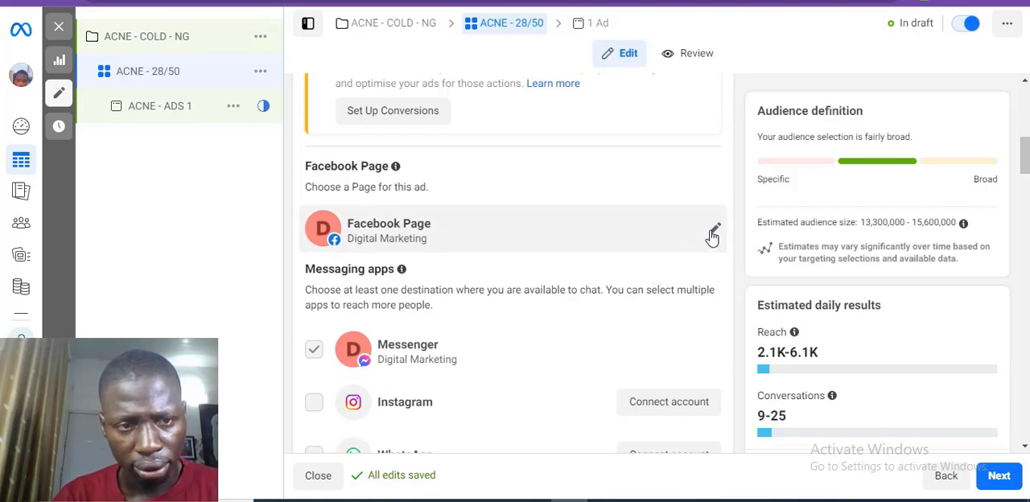
scroll(453, 189, up, 7)
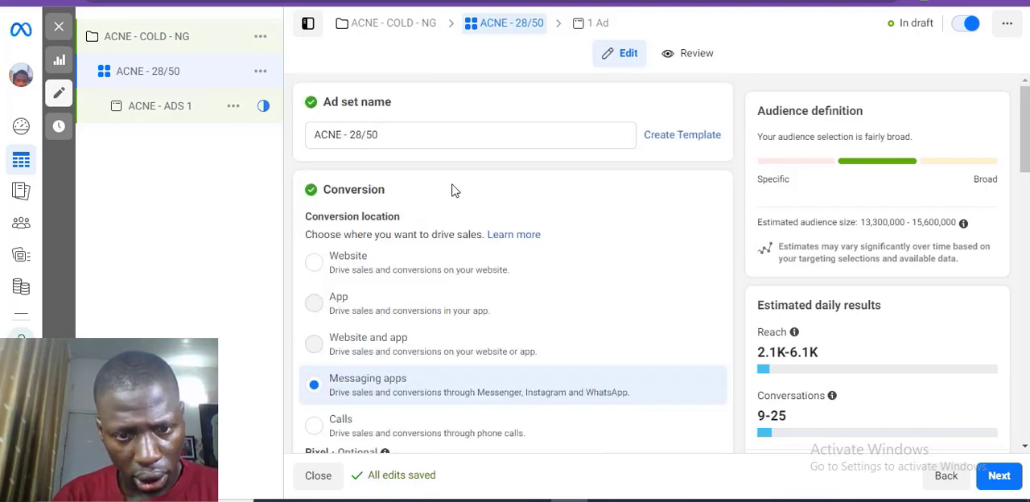
click(323, 272)
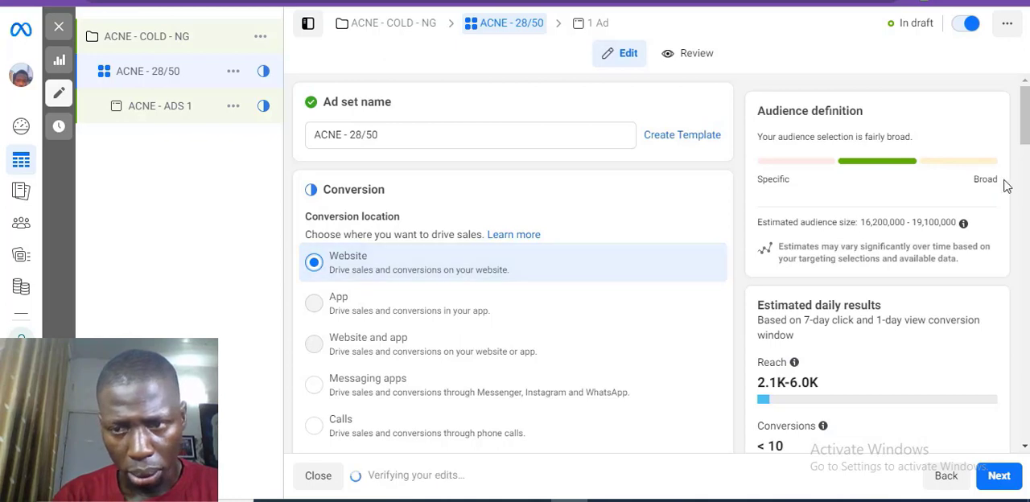
Step: Set the ad set's conversion event to Purchase for the Digital Marketing pixel
drag(1024, 122, 1026, 171)
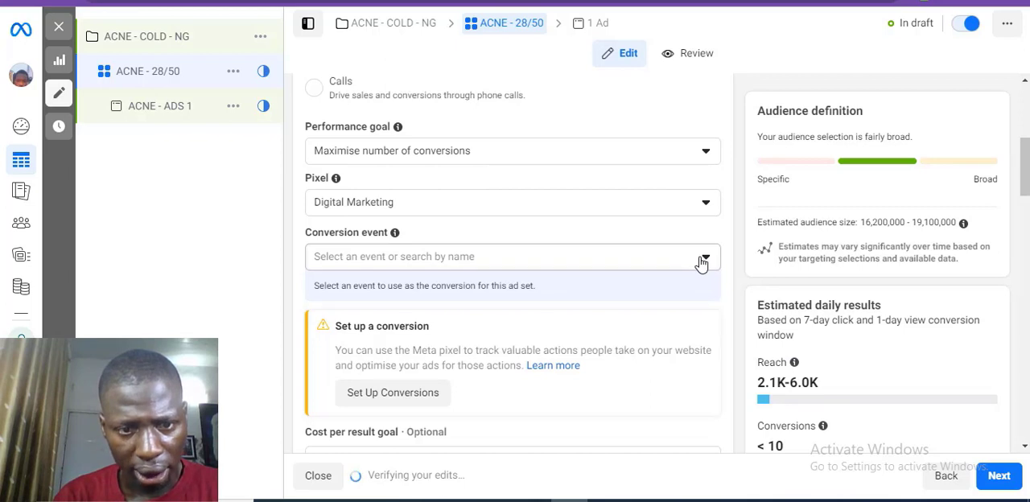
click(702, 261)
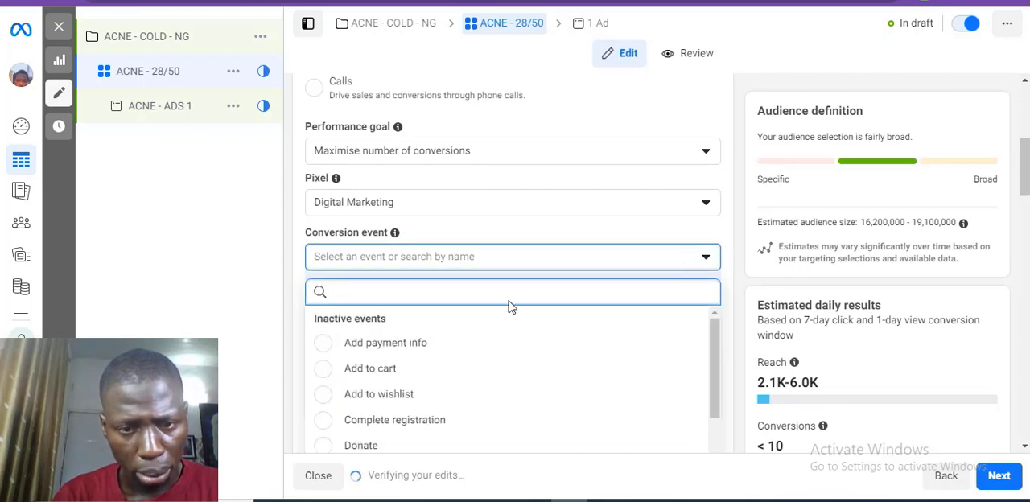
text(purch)
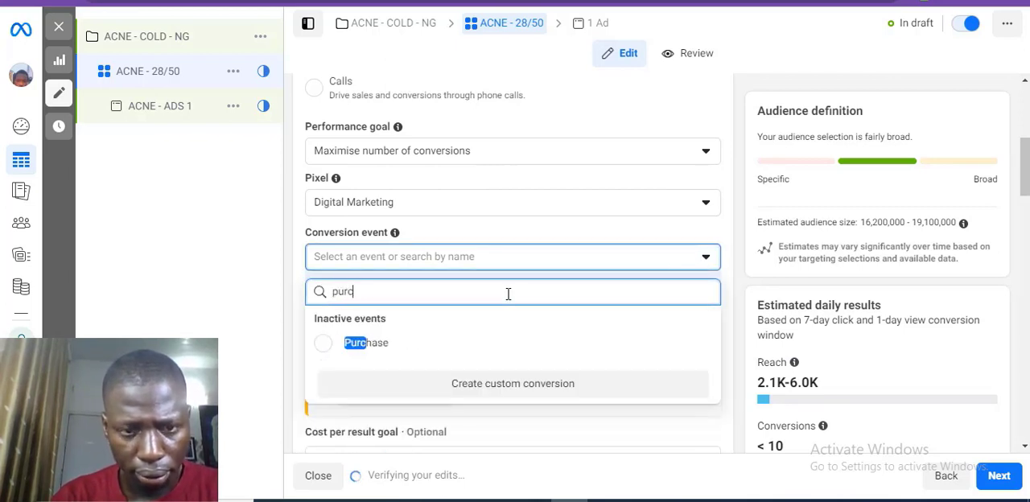
click(421, 345)
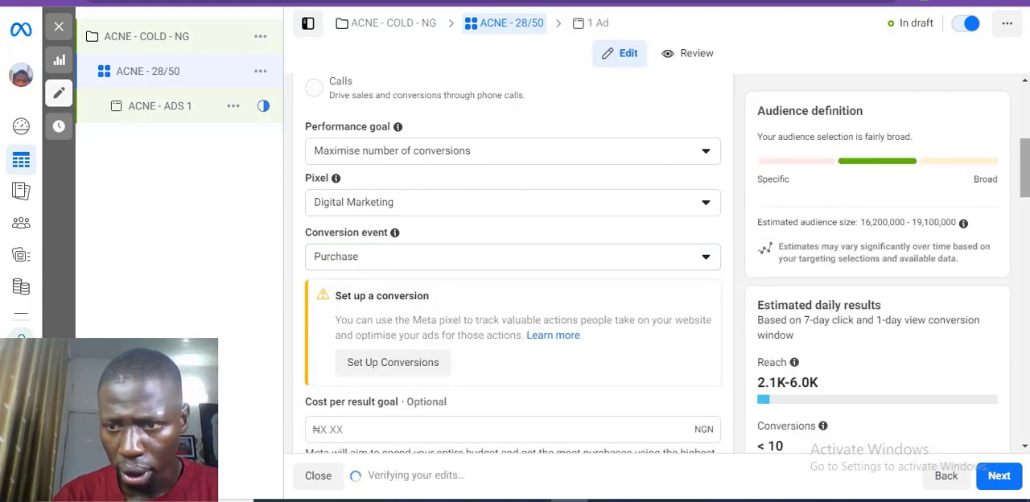
Step: Set the ad set's daily budget to ₦2,500
drag(1024, 200, 1025, 283)
double_click(591, 184)
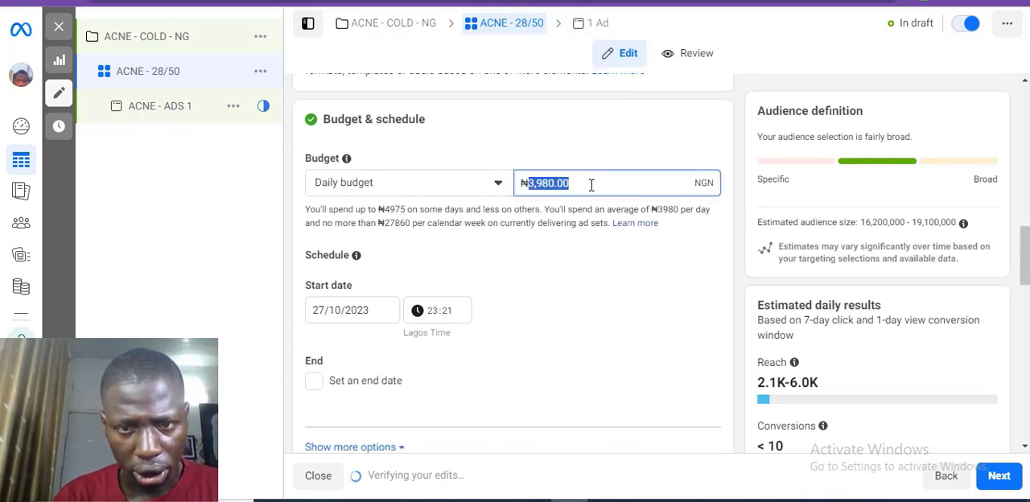
text(2,5)
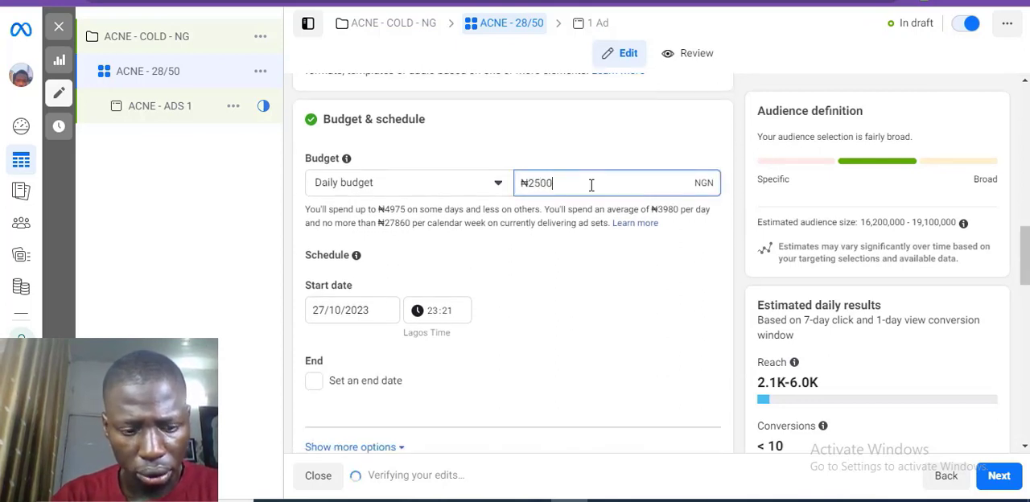
text(00)
key(Tab)
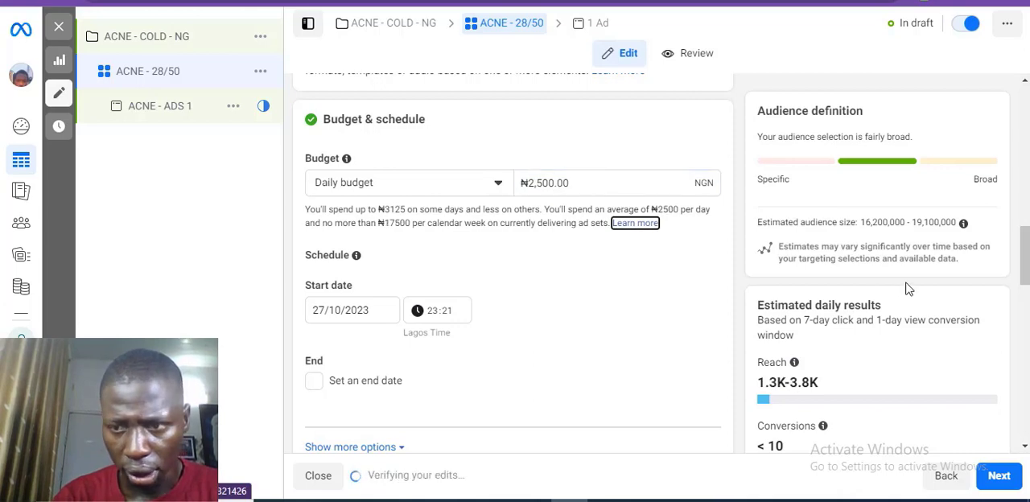
Step: Switch the ad set to manual placements and limit the devices to Mobile only
drag(1027, 255, 1027, 411)
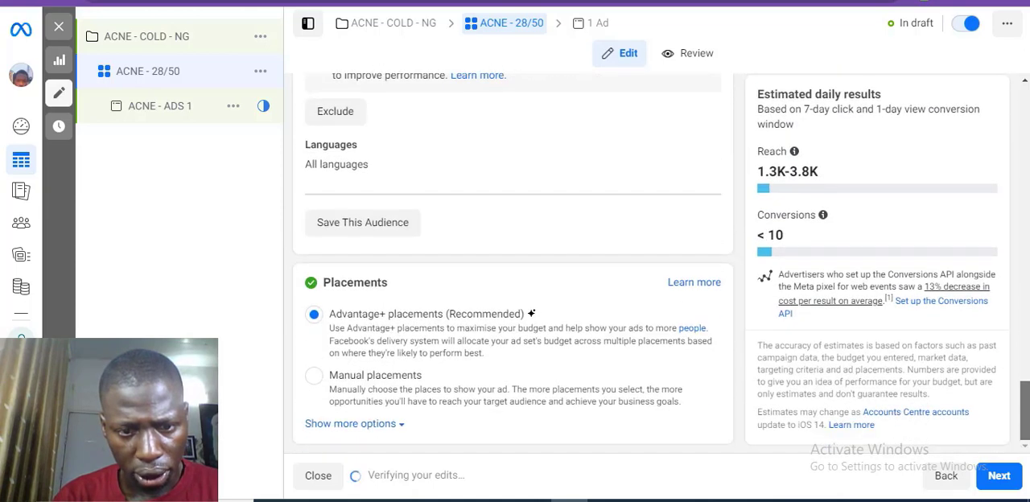
click(314, 376)
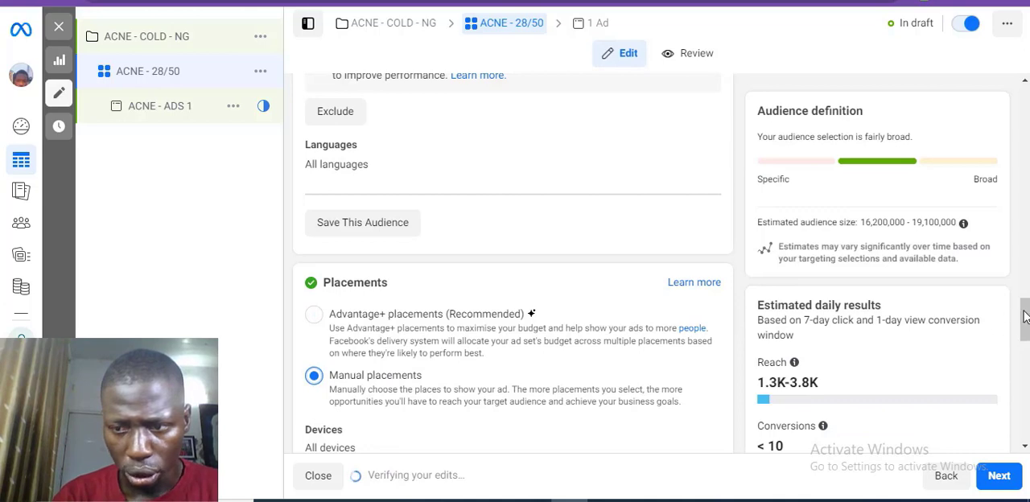
drag(1025, 320, 1025, 354)
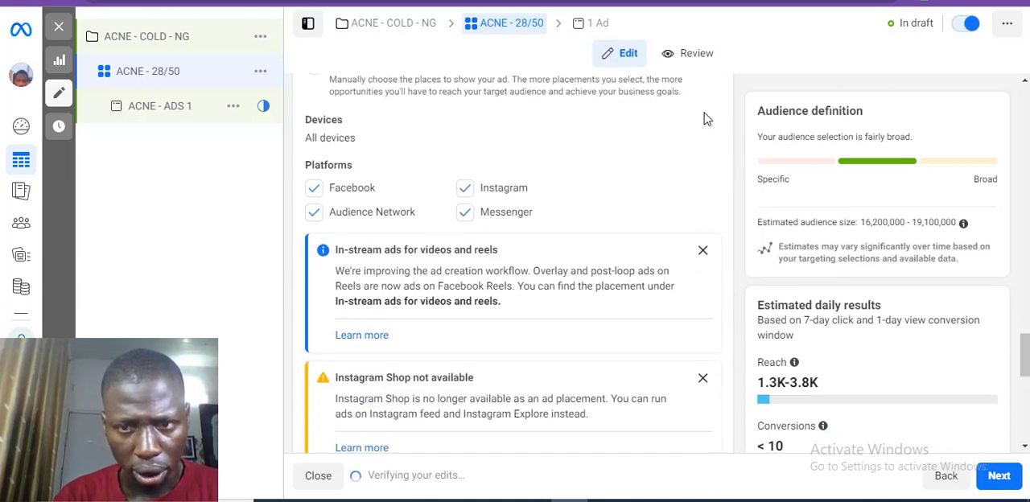
mouse_move(704, 122)
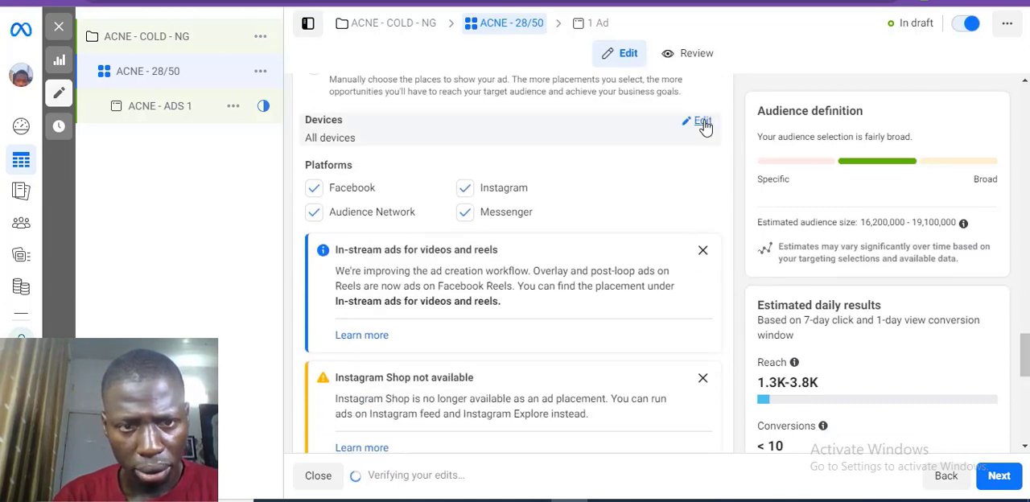
click(702, 122)
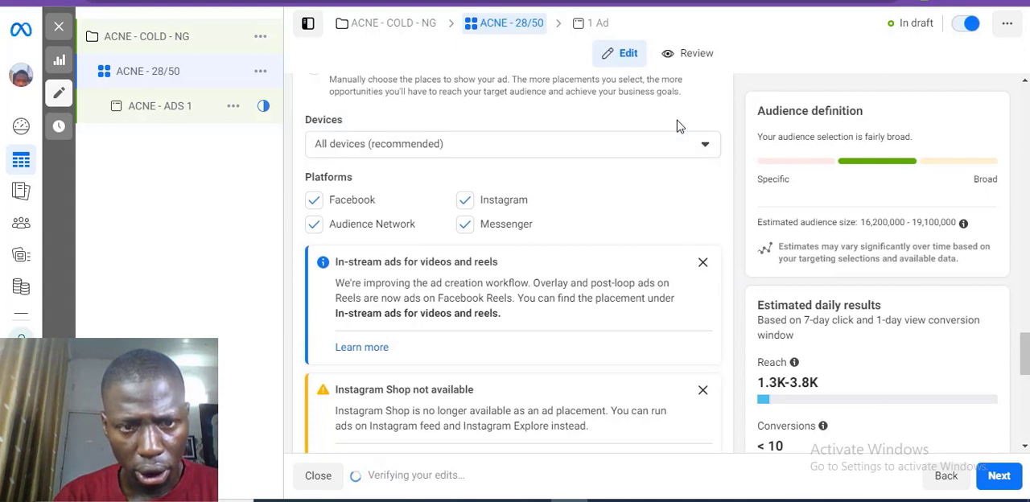
click(506, 152)
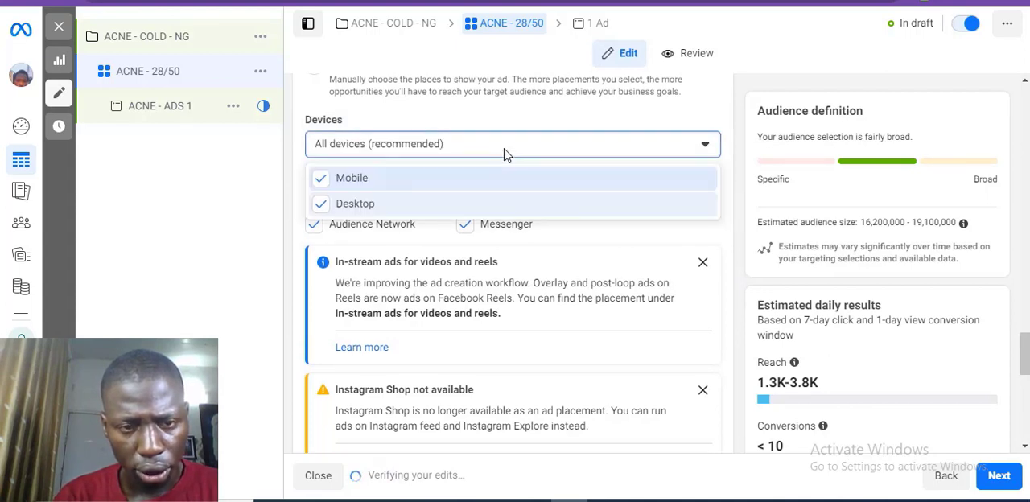
click(372, 210)
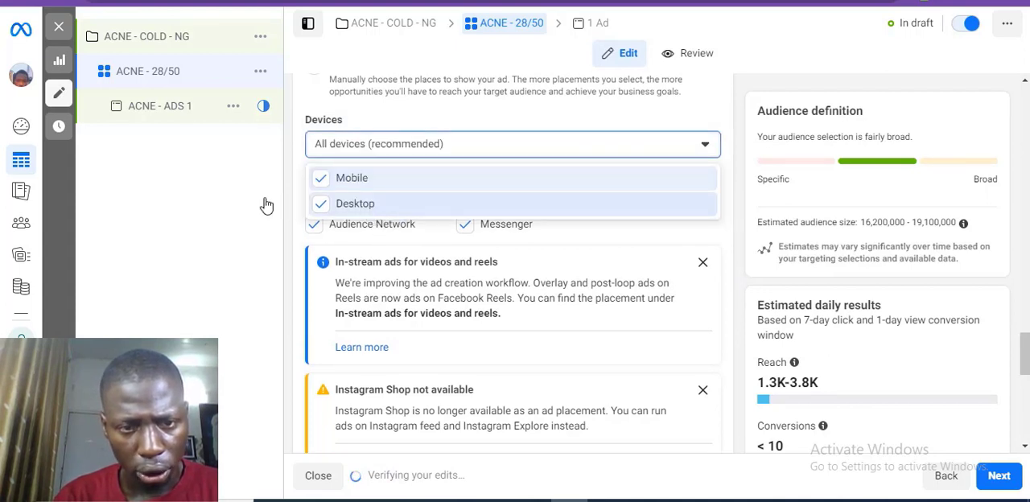
click(232, 207)
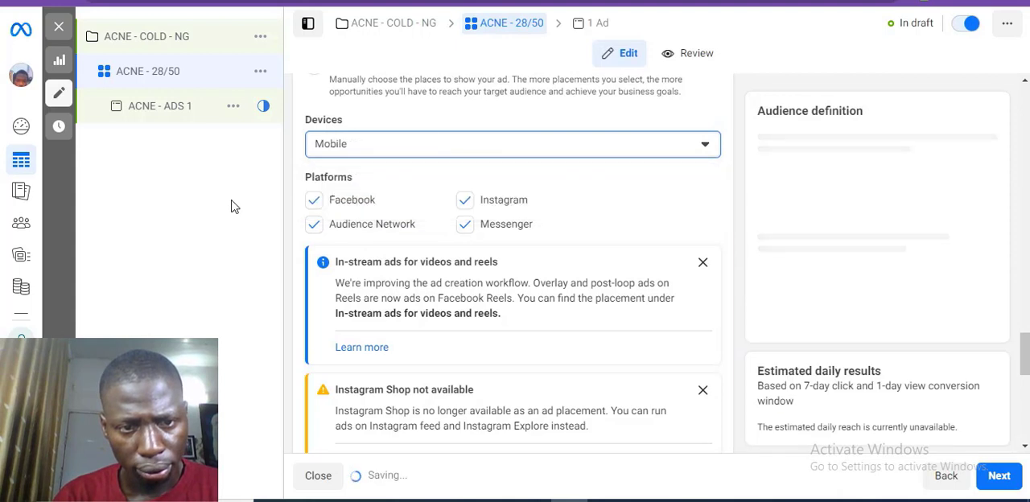
Step: Remove the Audience Network, Messenger and Instagram platforms, keeping only Facebook, and dismiss the placement notices
click(314, 226)
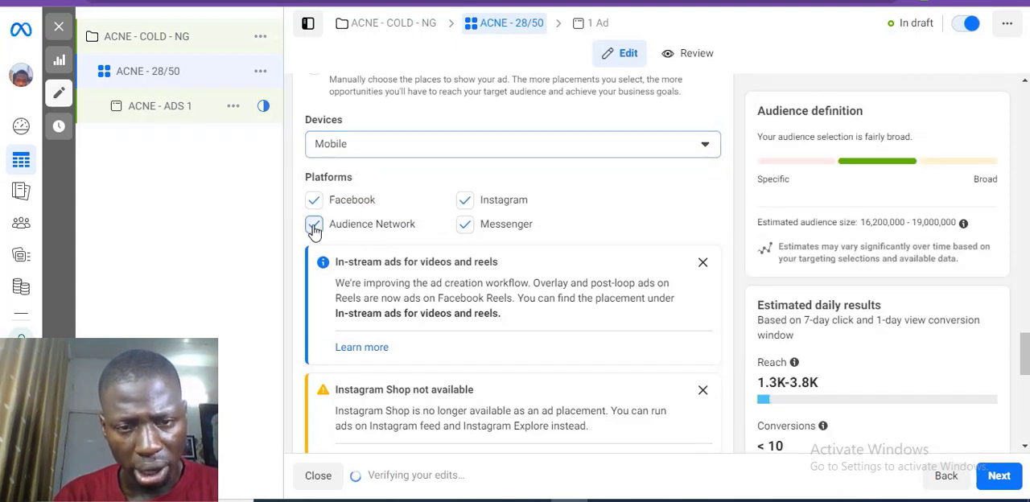
click(471, 227)
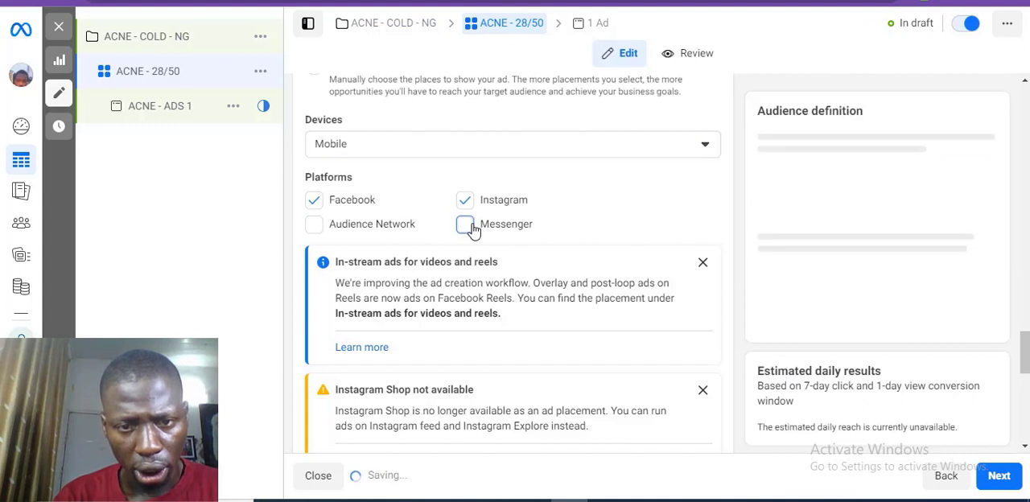
click(467, 203)
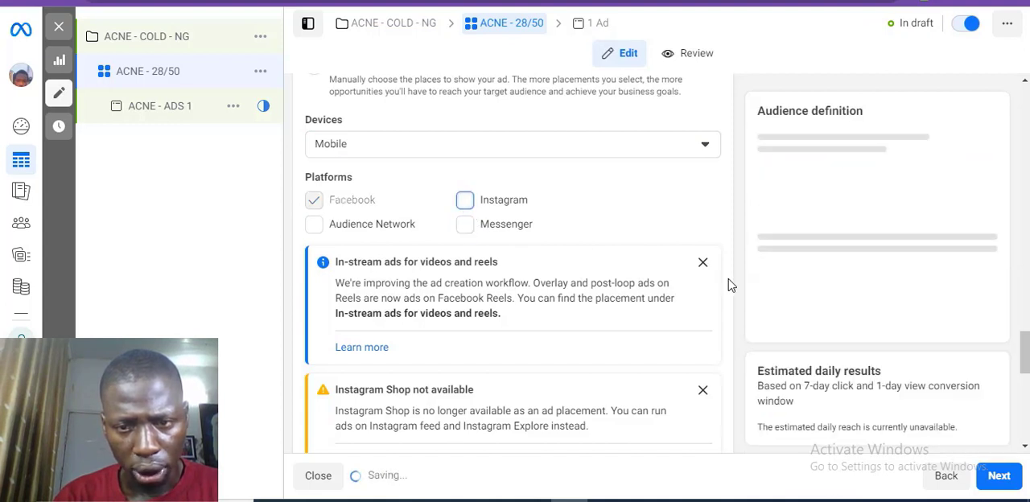
click(702, 264)
click(701, 261)
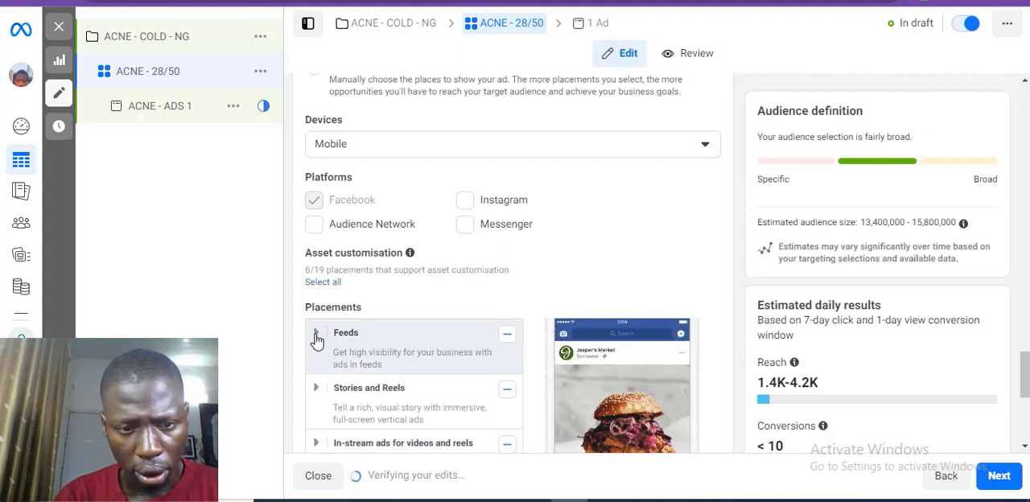
Step: Remove Facebook Marketplace and Facebook video feeds from the Feeds placements and collapse the group
click(362, 334)
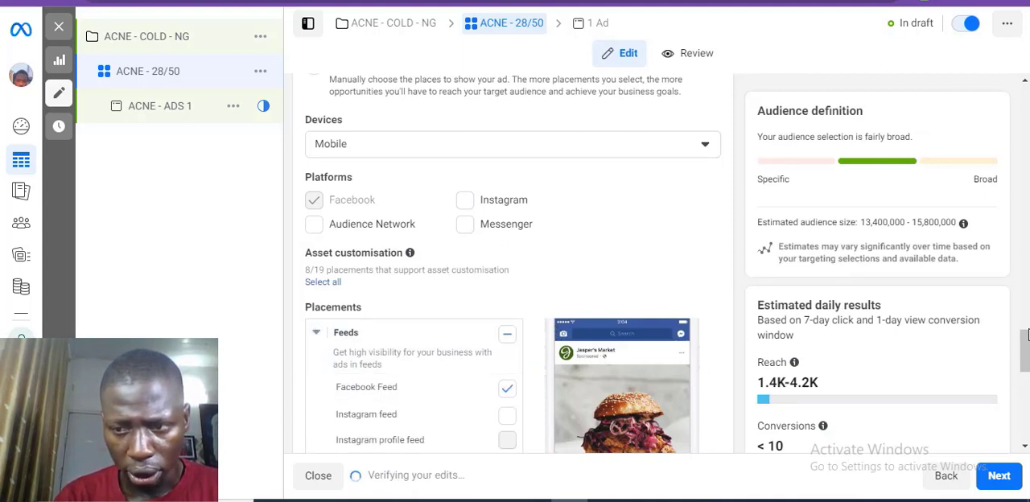
drag(1025, 333, 1025, 364)
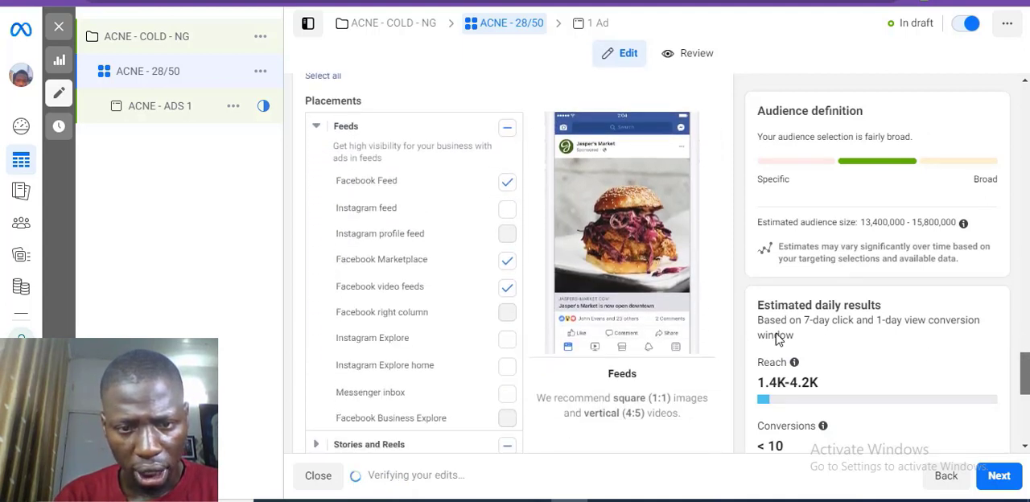
click(506, 261)
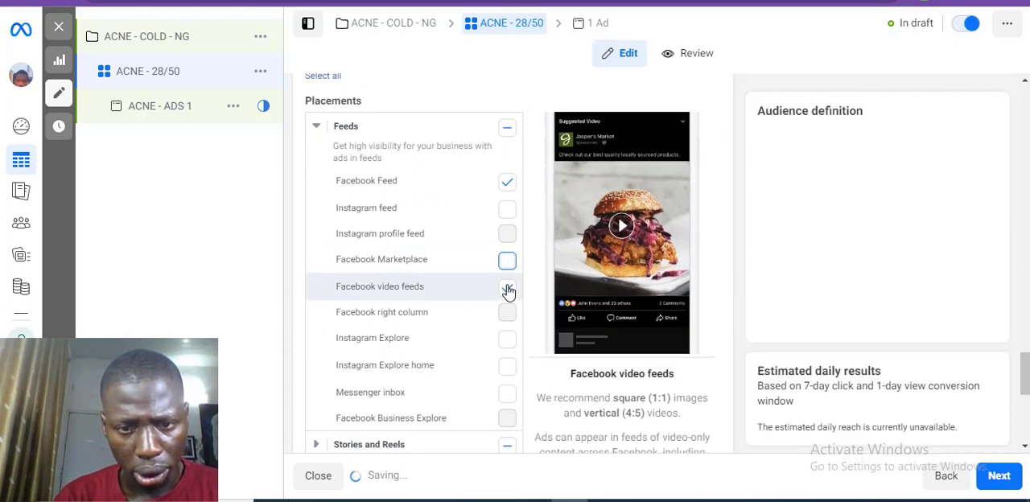
click(509, 290)
click(315, 126)
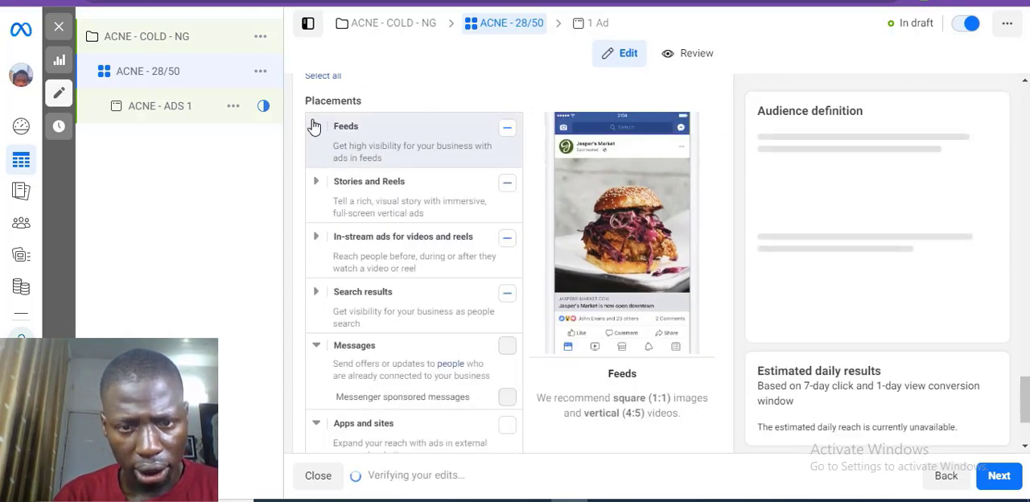
Step: Deselect all Stories and Reels, In-stream ads for videos and reels, and Search results placements
click(506, 184)
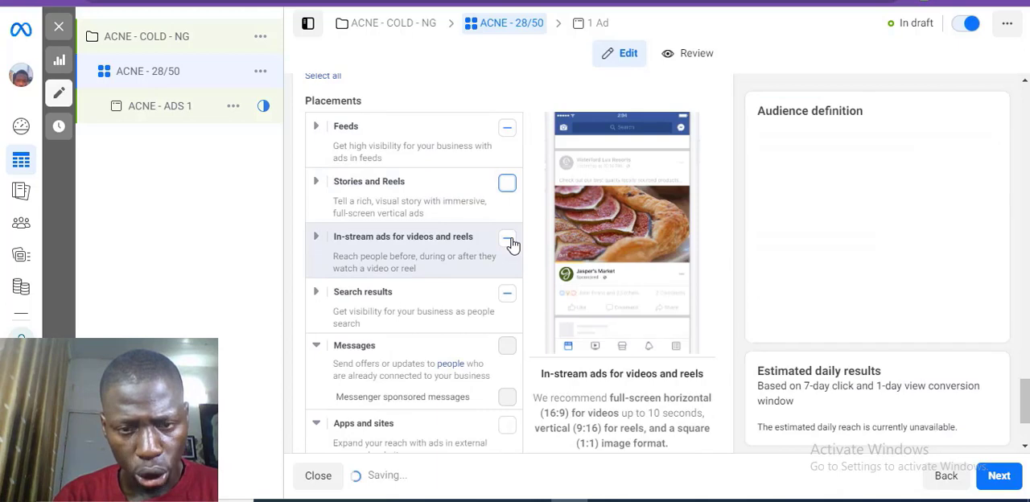
click(507, 239)
click(507, 240)
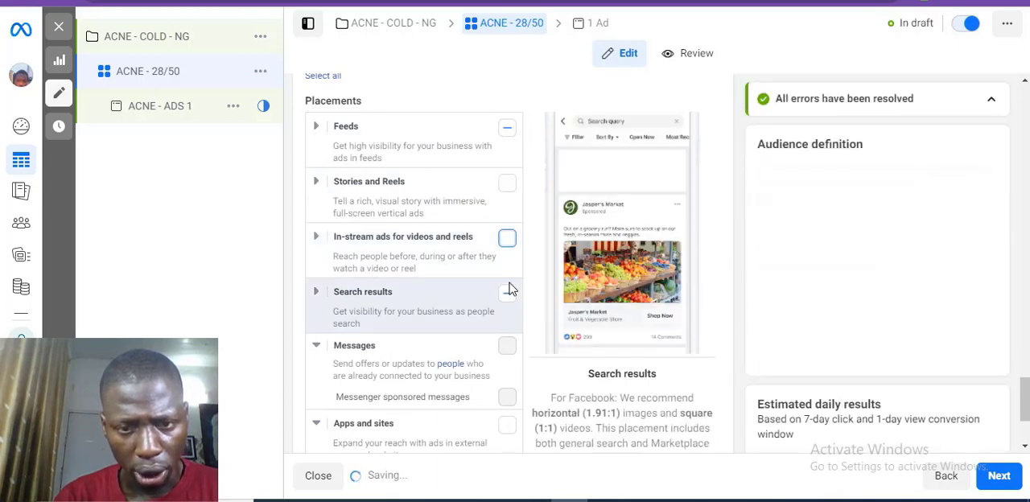
click(507, 294)
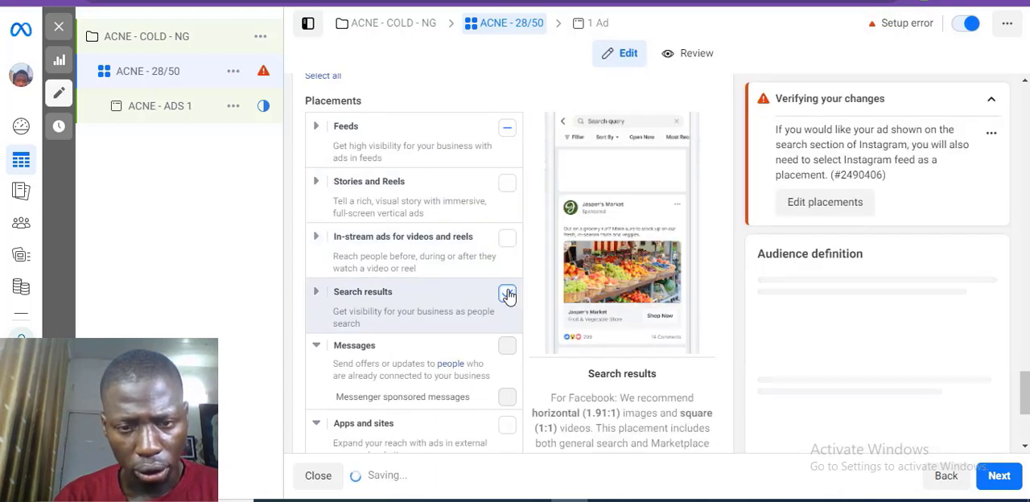
click(507, 294)
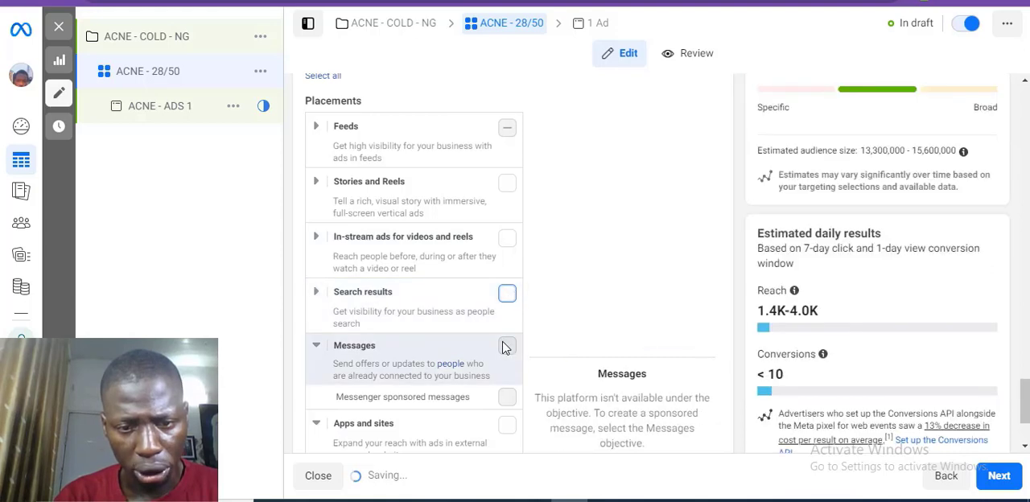
Step: Proceed from the ad set to the ACNE - ADS 1 ad and go through its settings to the ad creative section
scroll(504, 344, down, 1)
scroll(503, 346, down, 1)
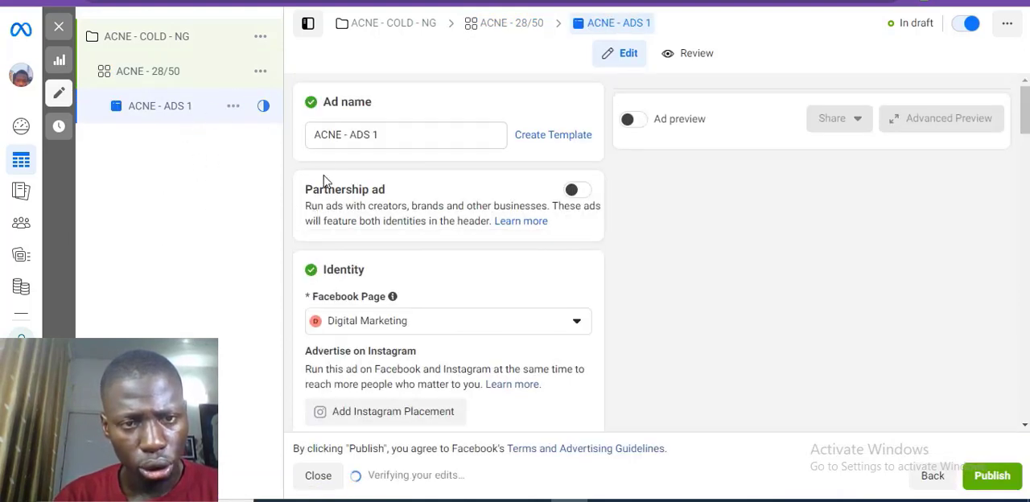
scroll(368, 179, down, 3)
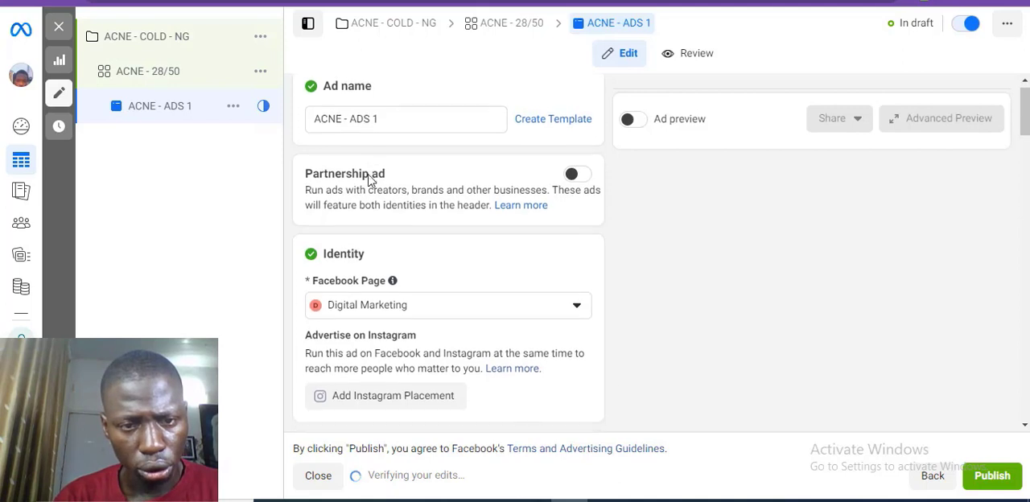
scroll(369, 179, down, 5)
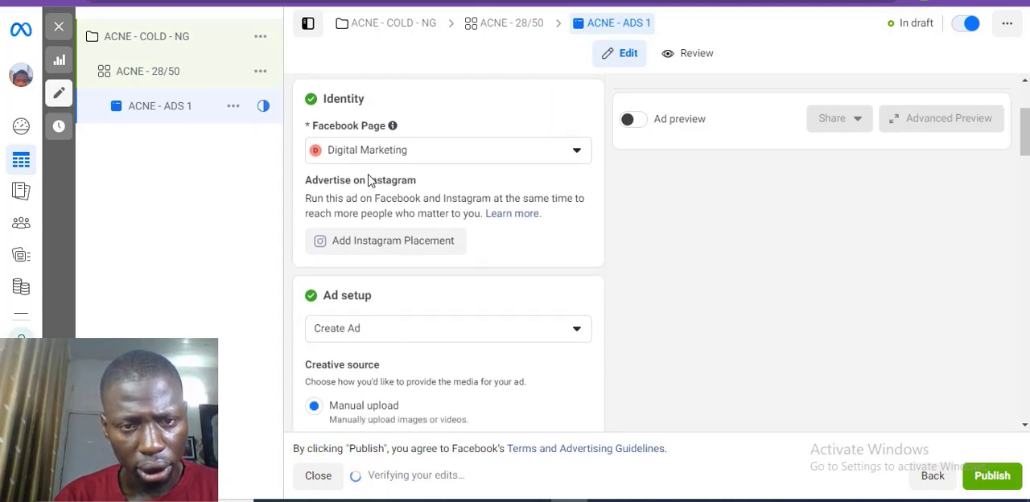
scroll(369, 178, down, 6)
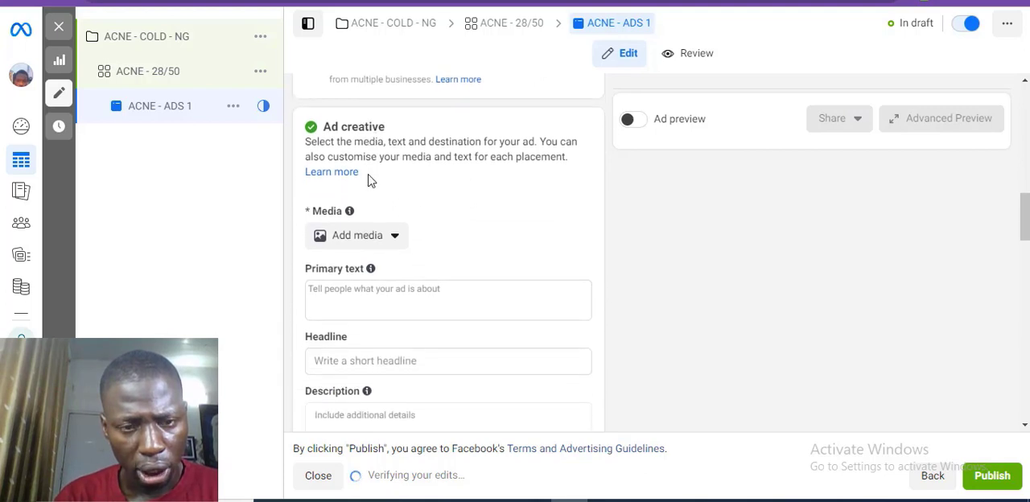
scroll(369, 178, down, 1)
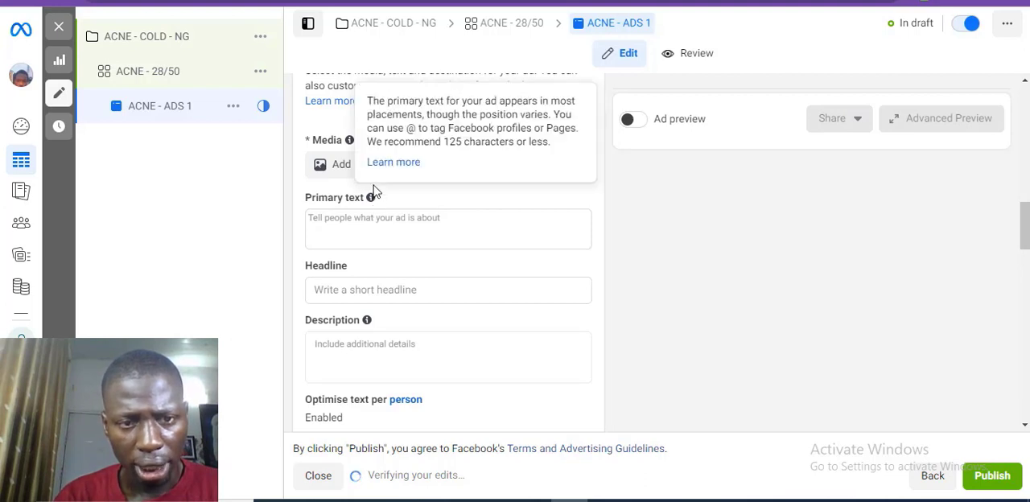
Step: Upload the two acne cream product images, 61VV0Xys3OL and 61uR7W1-VQL._SL1500_, to the ad account's image library
click(329, 179)
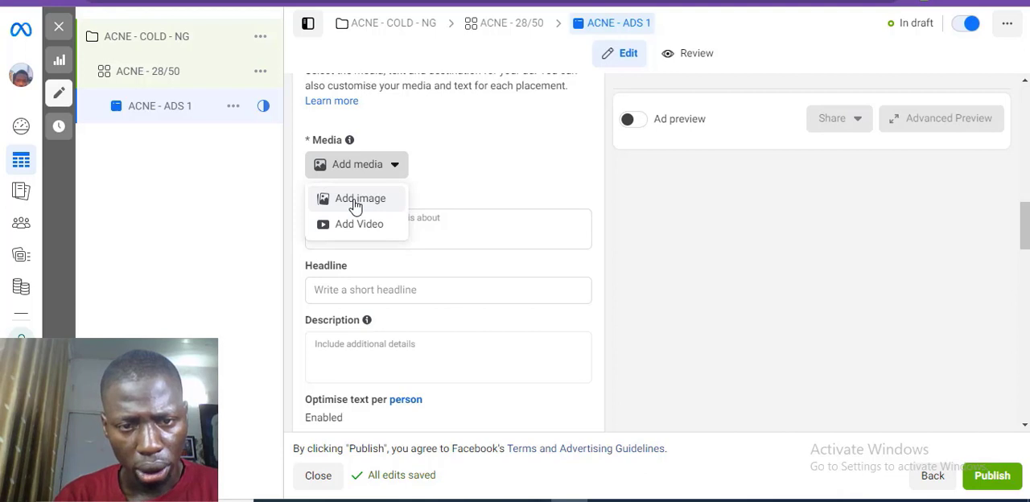
click(355, 202)
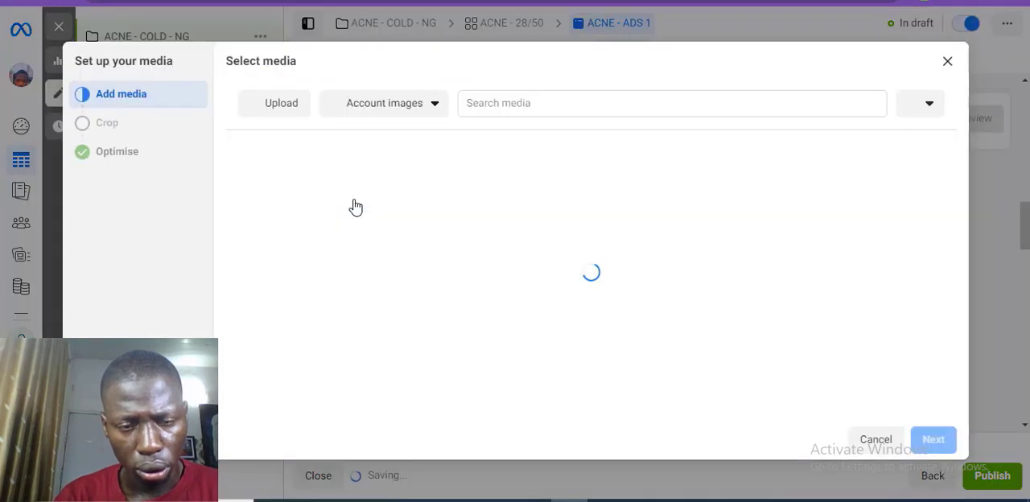
click(267, 106)
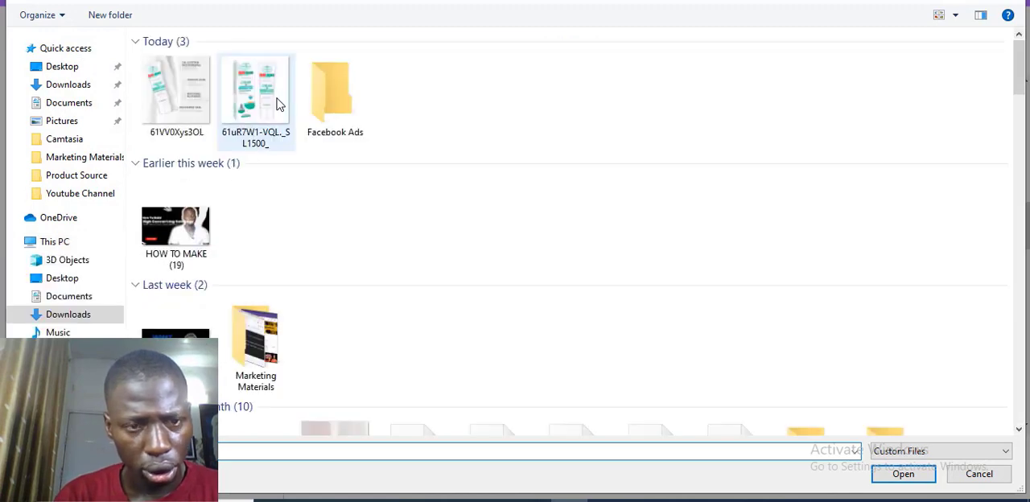
click(278, 103)
ctrl+click(193, 87)
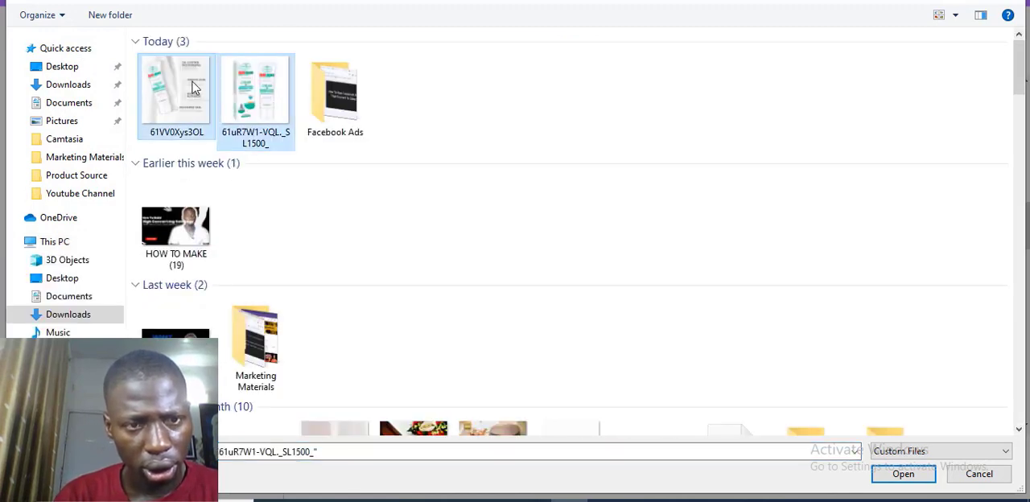
click(903, 479)
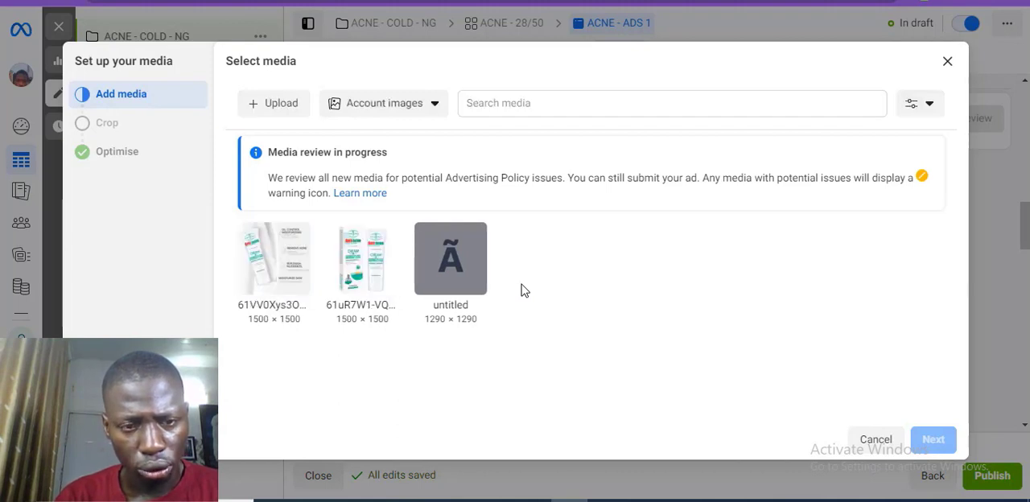
Step: Use the 61uR7W1-VQL image as the ad's media, accepting the suggested Feeds crop and the default Advantage+ creative optimisations
click(368, 264)
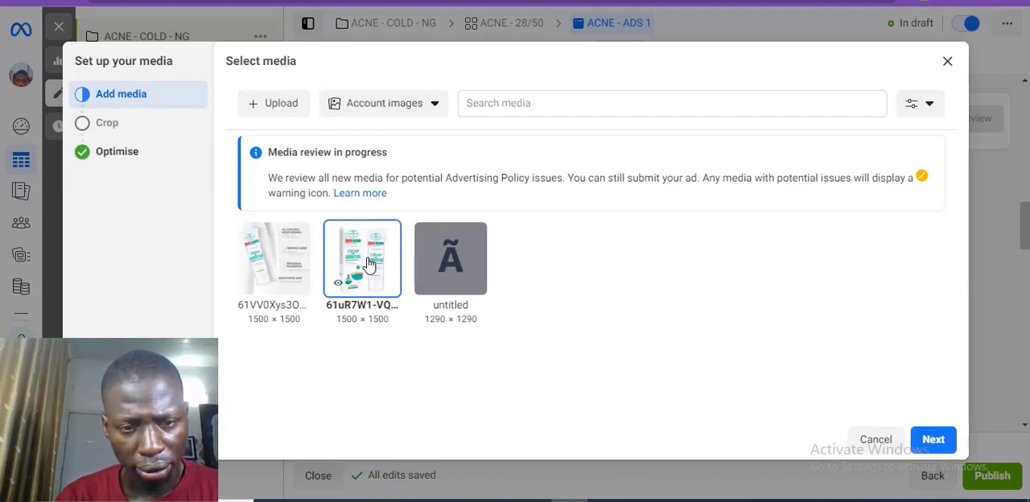
click(943, 441)
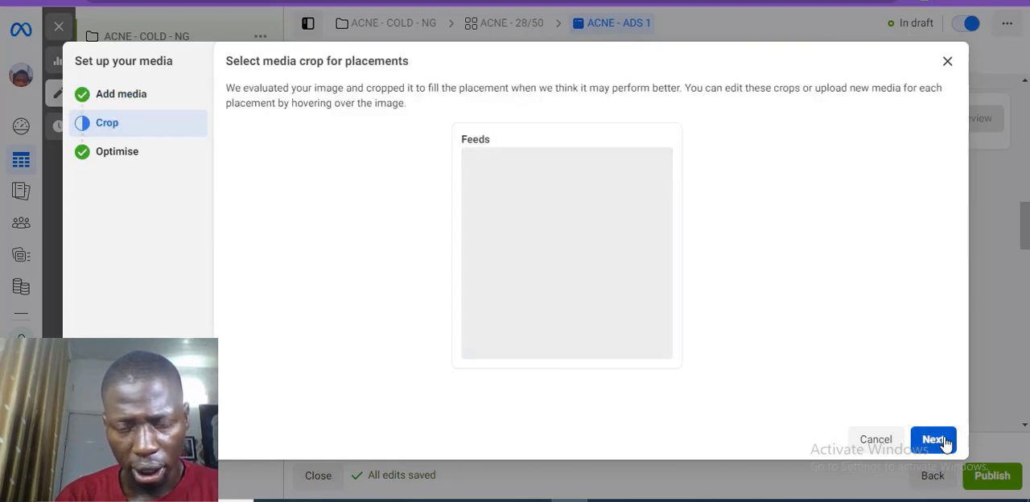
click(942, 441)
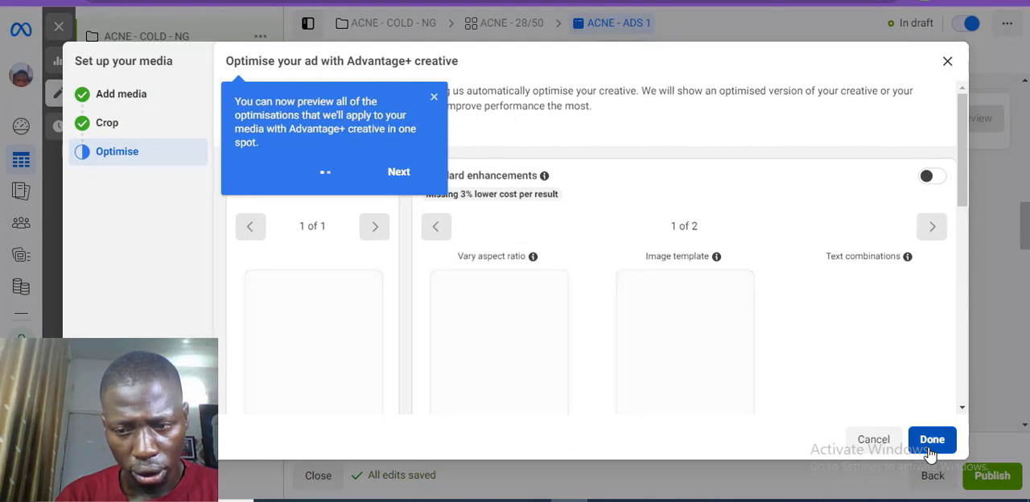
click(931, 440)
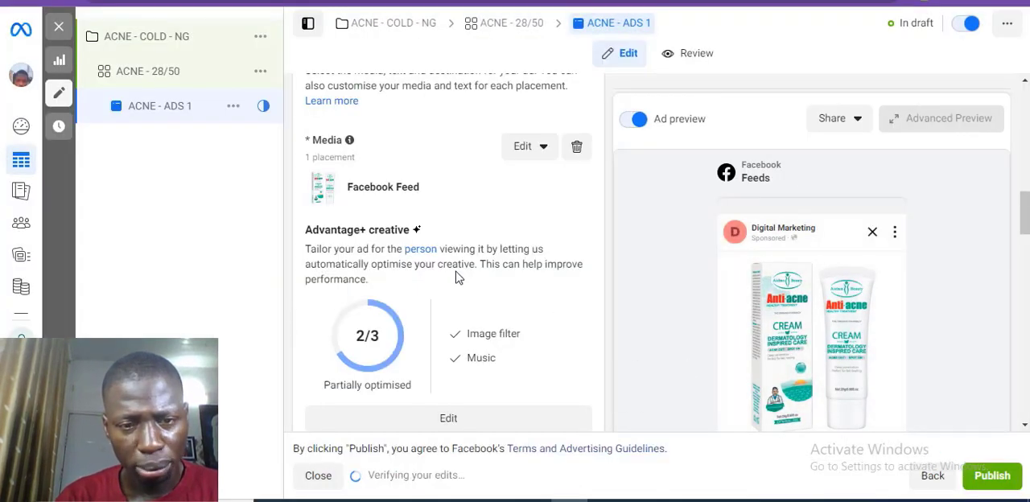
Step: Open the ad's primary text for entry and switch to the Google Docs document to consult the ad copy formats
scroll(455, 277, down, 3)
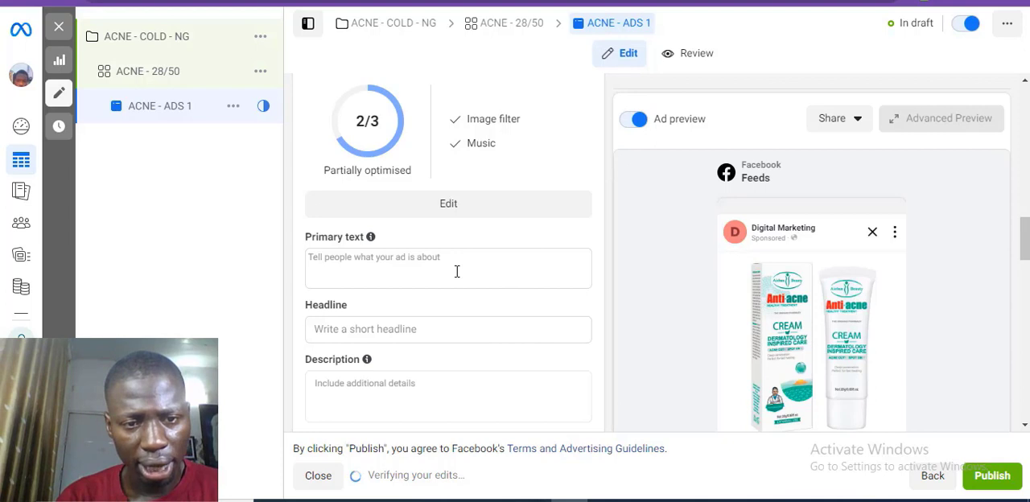
click(456, 272)
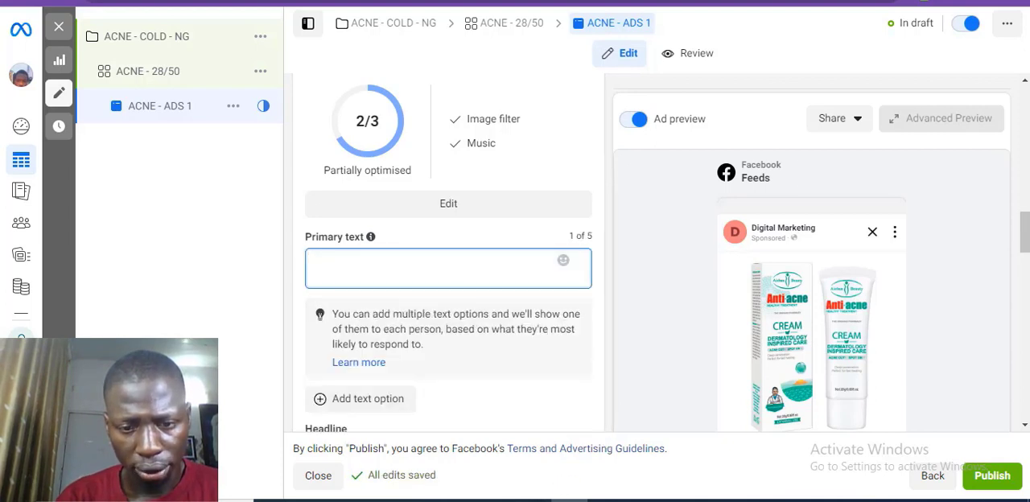
mouse_move(514, 495)
click(515, 427)
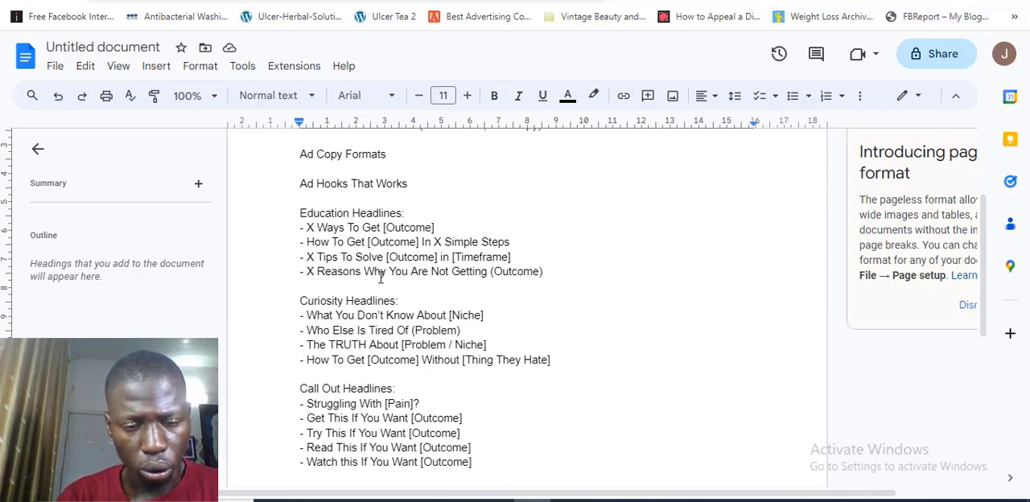
click(383, 417)
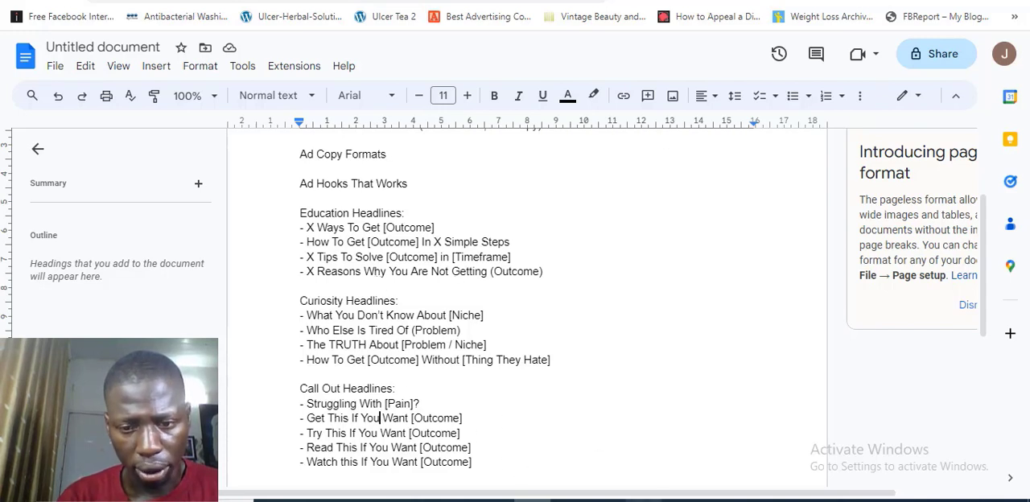
Step: Switch to the ad copy in Notepad and insert "Get" so its headline reads "3 Ways To Get Rid Of Acne Permanently"
key(alt+Tab)
click(304, 84)
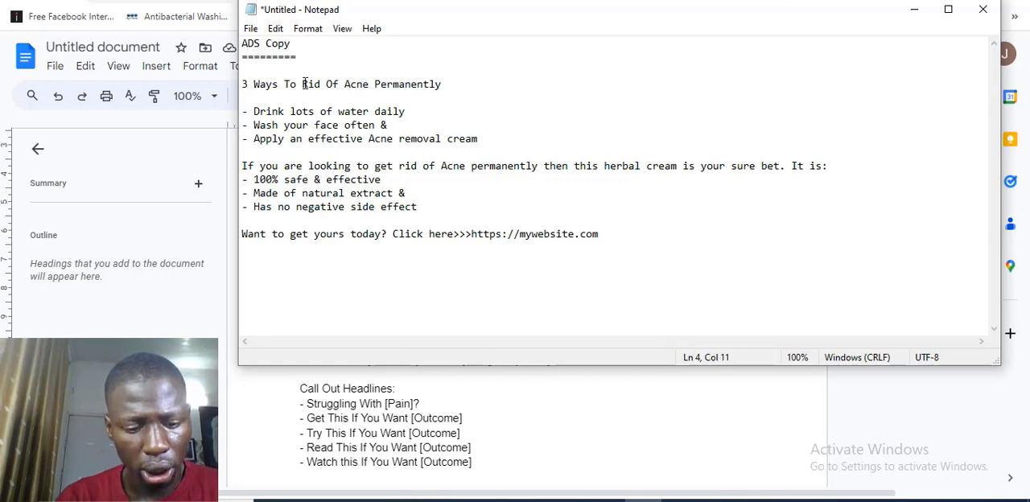
text(Get)
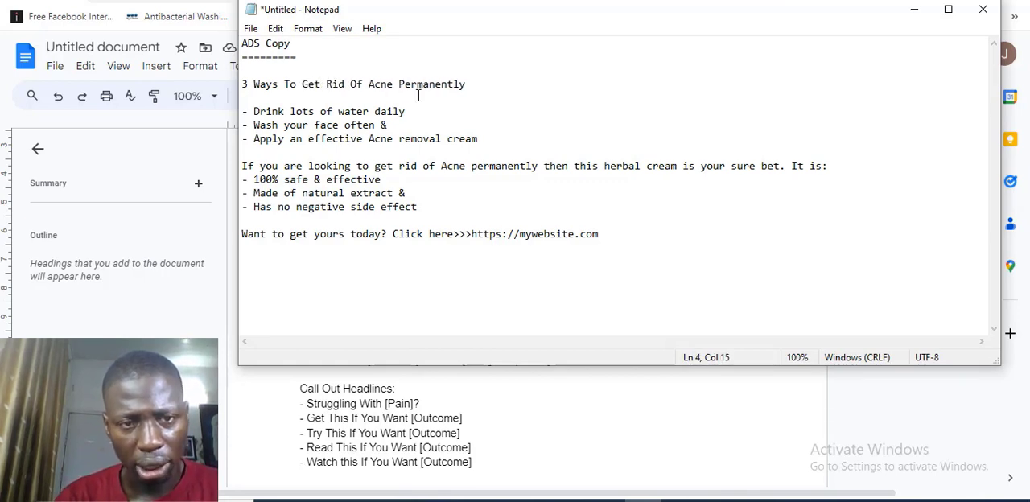
Step: Place the Notepad window beside the document and compare the "X Ways To Get [Outcome]" hook with the ad copy headline
drag(494, 23, 793, 127)
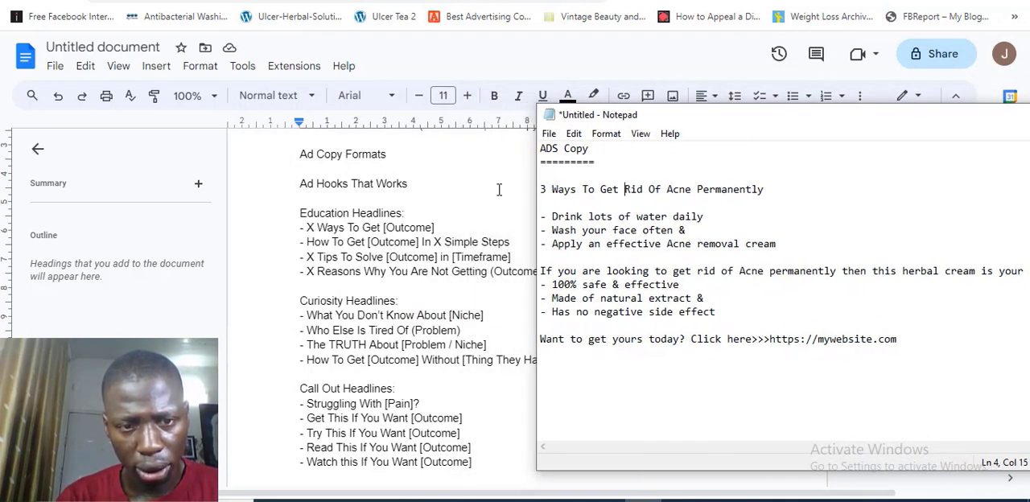
drag(307, 230, 435, 228)
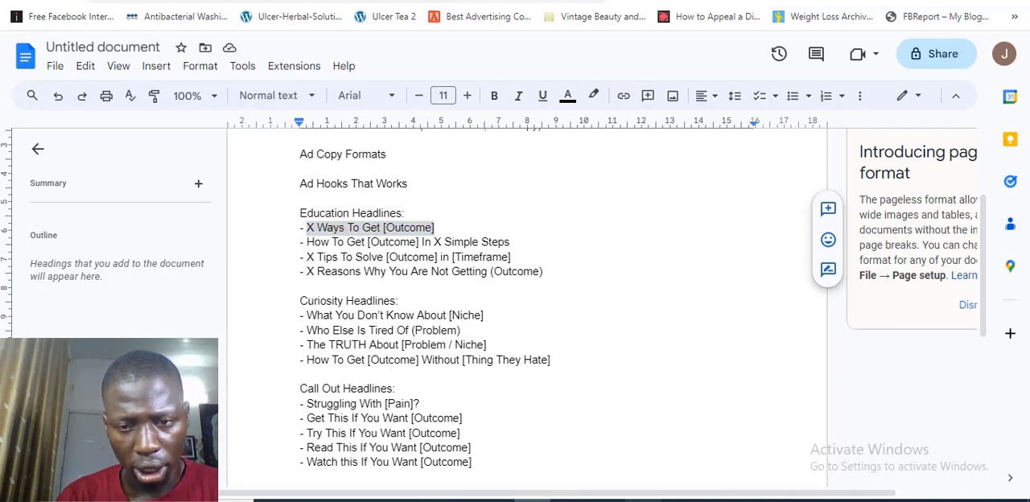
key(alt+Tab)
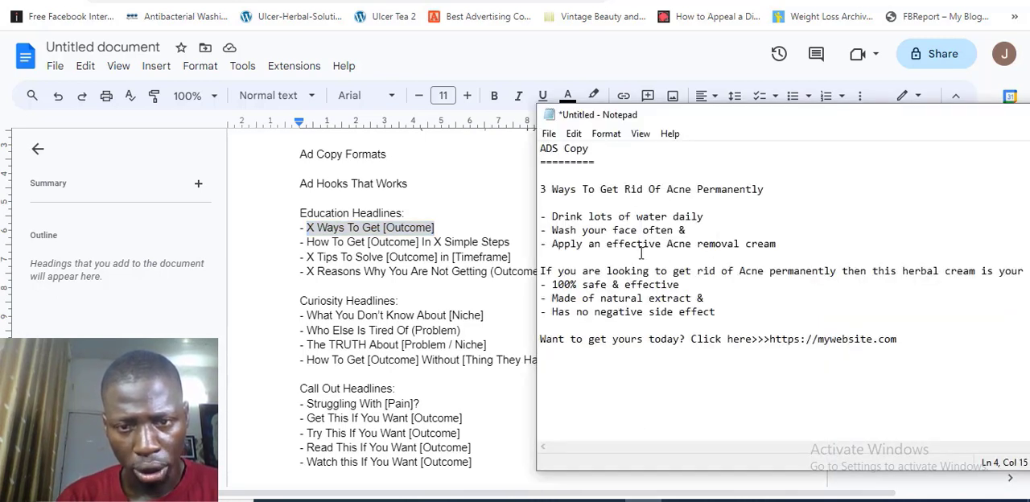
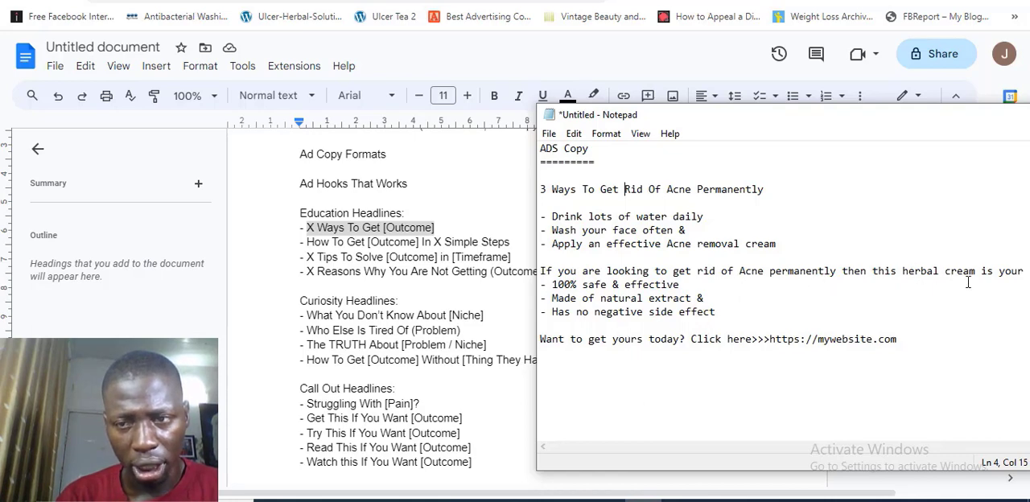
drag(915, 120, 715, 113)
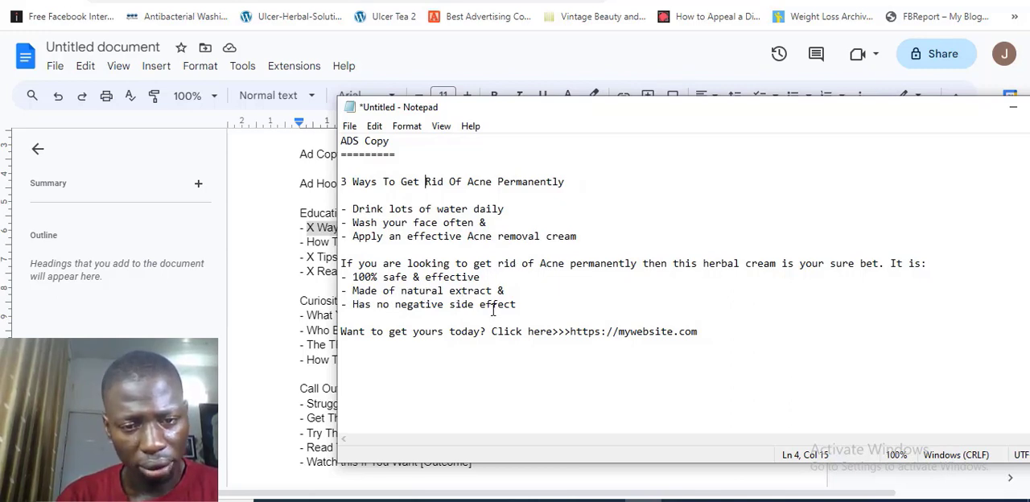
click(571, 332)
drag(570, 332, 701, 333)
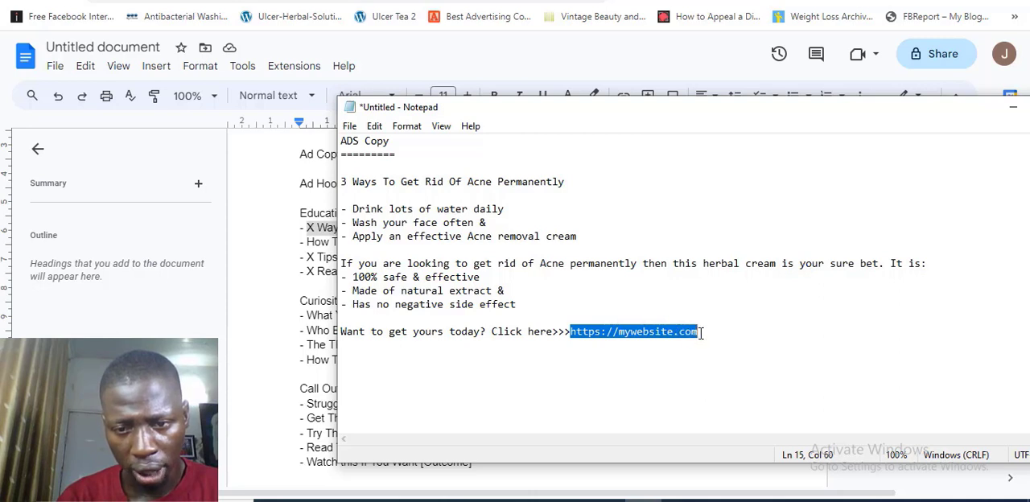
click(639, 332)
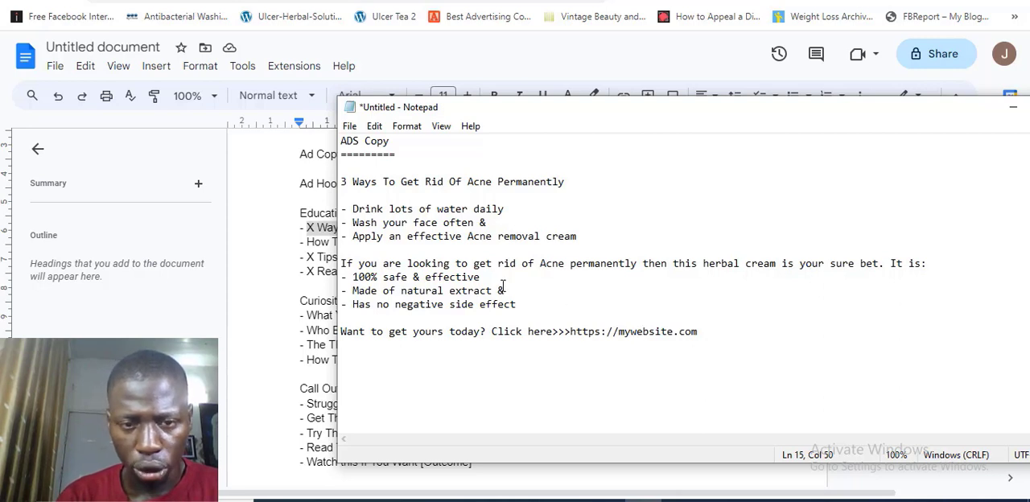
Step: Copy the ad copy from its headline through the website link and paste it into the ad's primary text in Ads Manager
drag(342, 185, 697, 336)
key(ctrl+c)
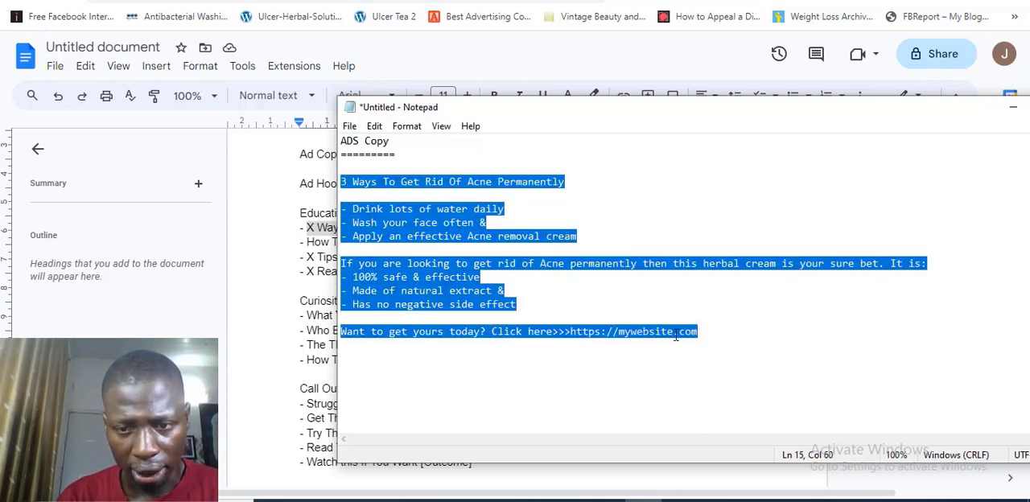
right_click(676, 334)
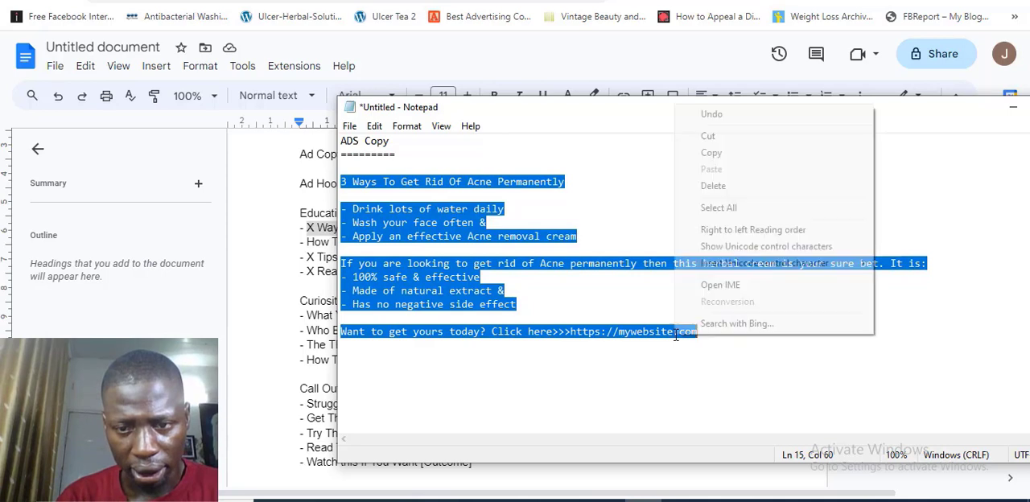
click(713, 154)
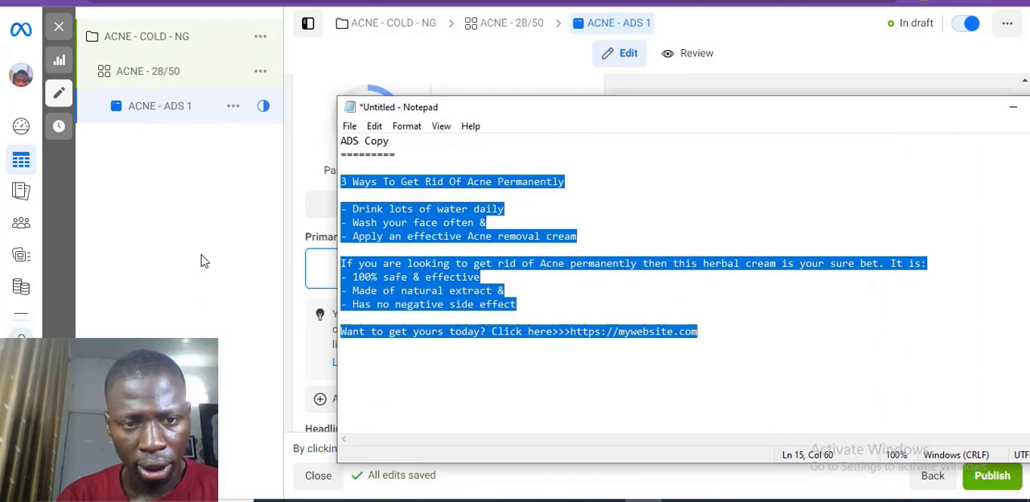
click(204, 261)
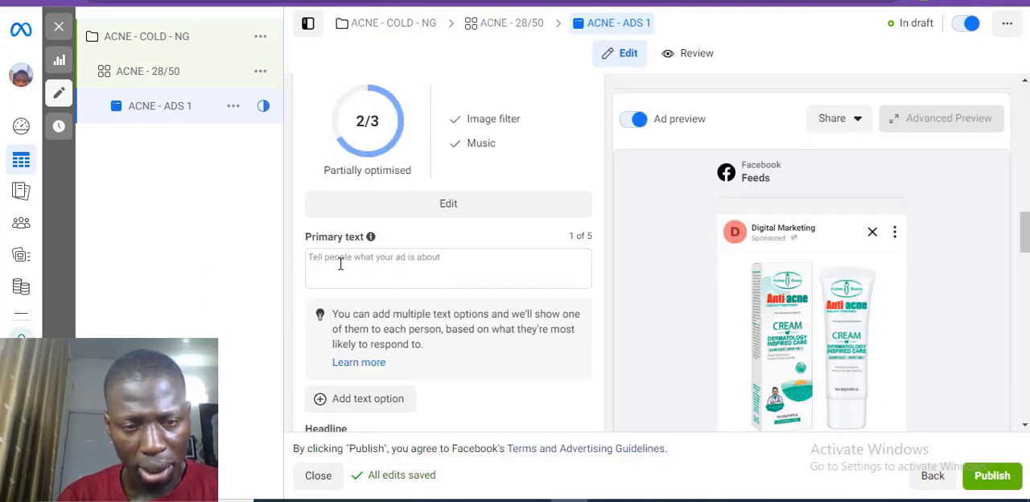
click(340, 264)
key(ctrl+v)
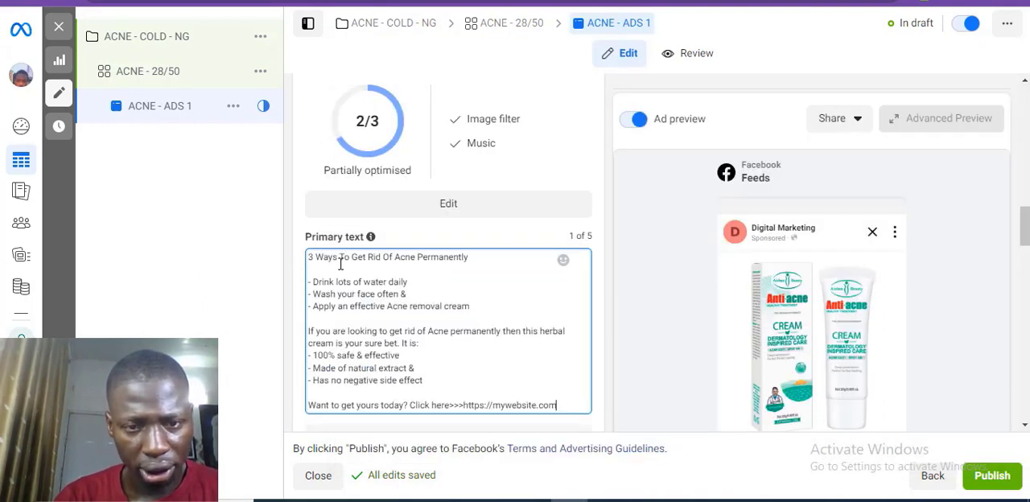
Step: Add a heart-eyes emoji before and after "3 Ways To Get Rid Of Acne Permanently" in the primary text, spaced from the words
click(563, 261)
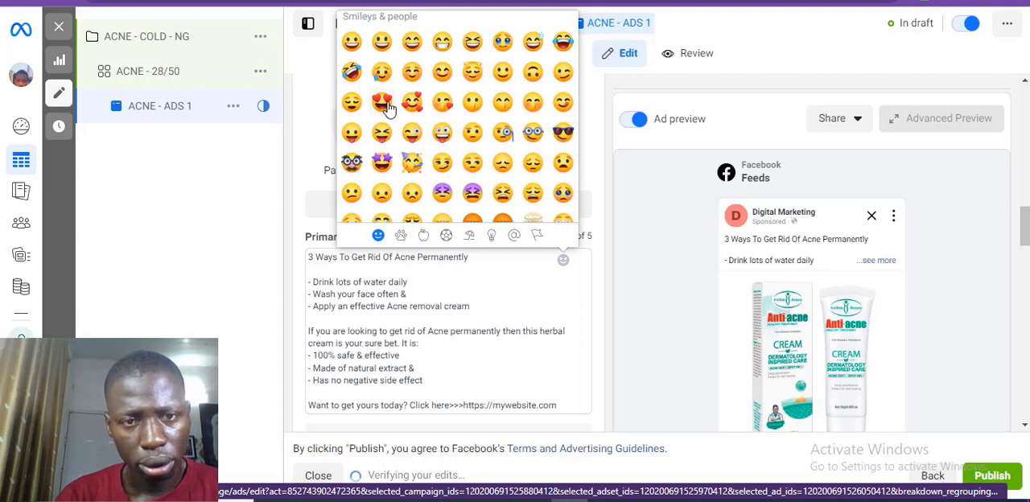
click(383, 103)
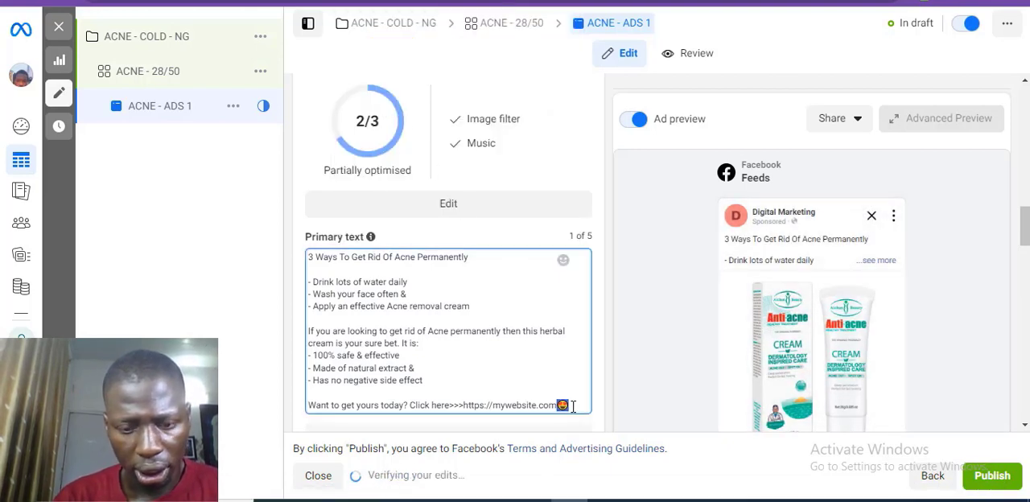
key(BackSpace)
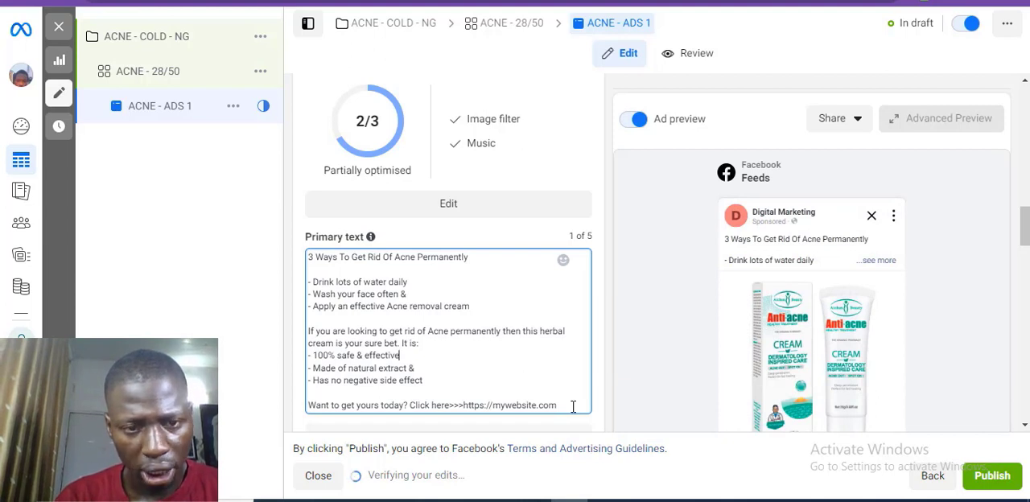
text(😍)
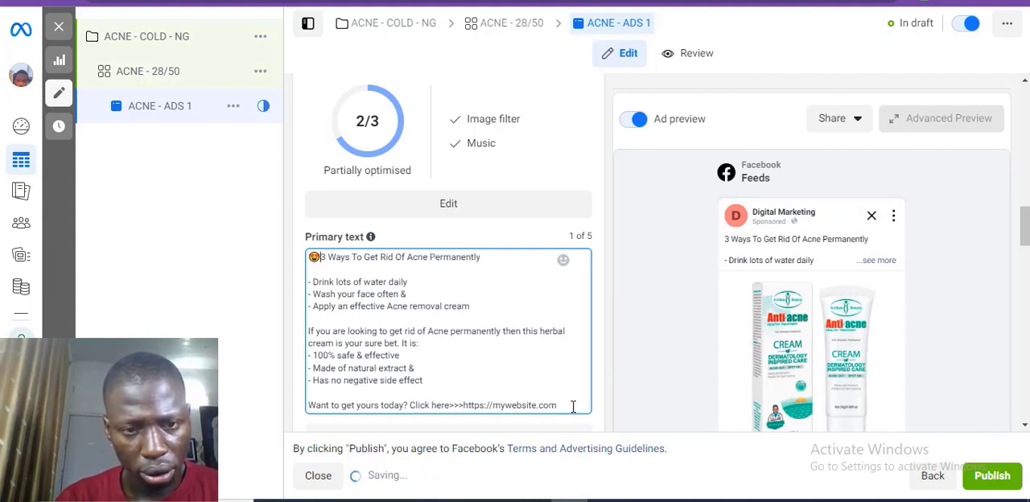
key(Right)
key(Right)
key(Right)
key(Right)
key(Right)
key(Right)
key(Right)
key(Right)
key(Right)
key(Right)
key(Right)
key(Right)
key(Right)
key(Right)
key(Right)
key(Right)
key(Right)
key(Right)
key(Right)
key(Right)
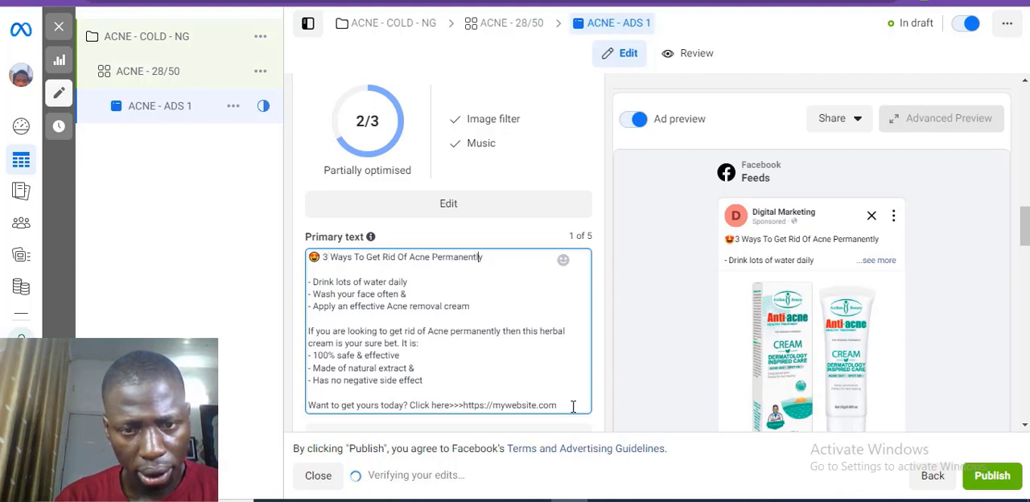
text(😍)
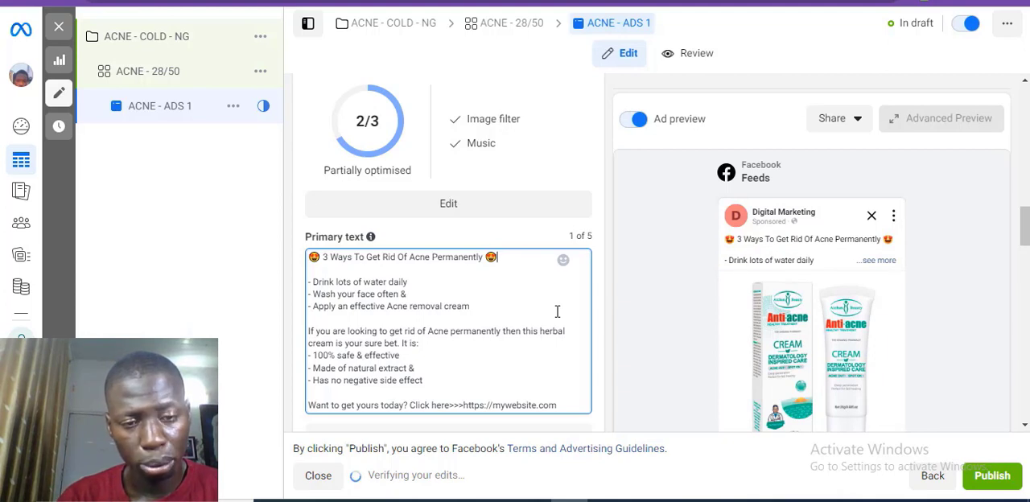
Step: Look over the finished primary text and open the ad's headline for entry
scroll(556, 312, down, 3)
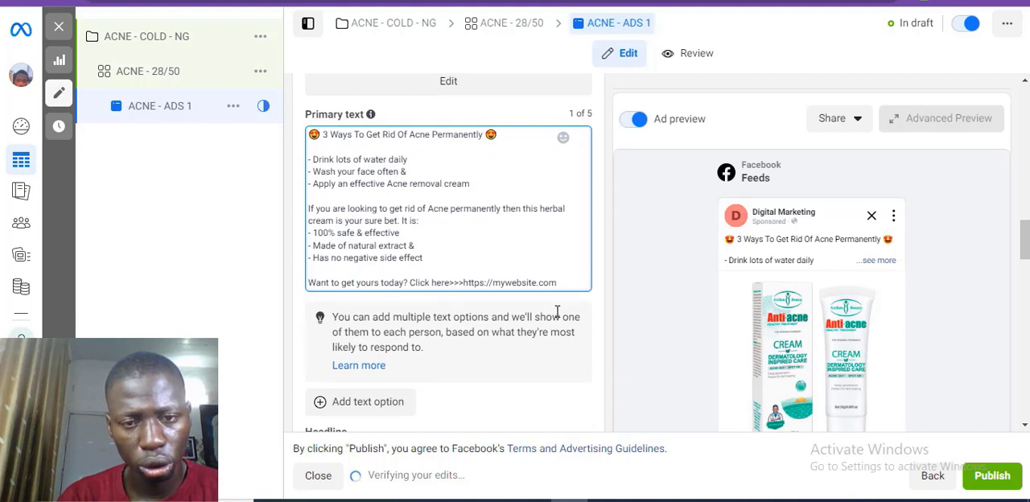
scroll(557, 312, down, 1)
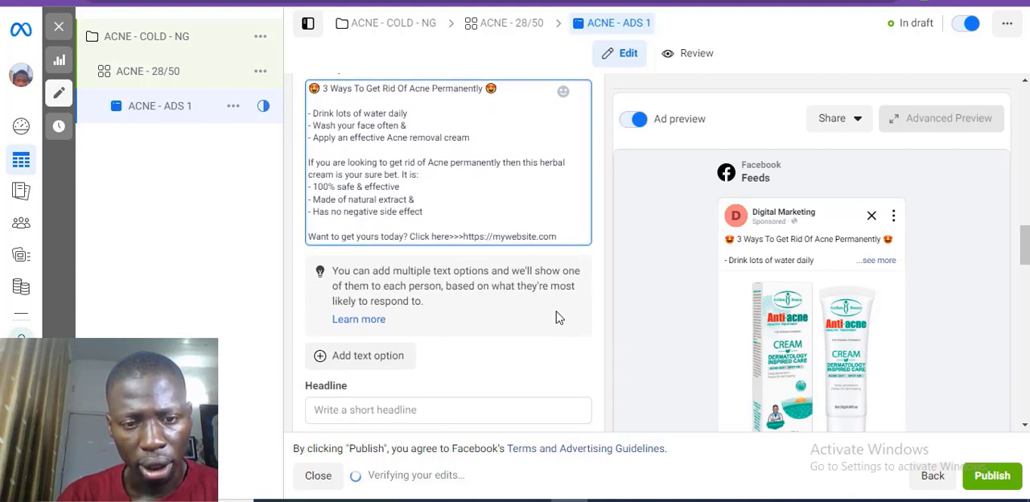
scroll(557, 317, down, 1)
scroll(556, 317, up, 2)
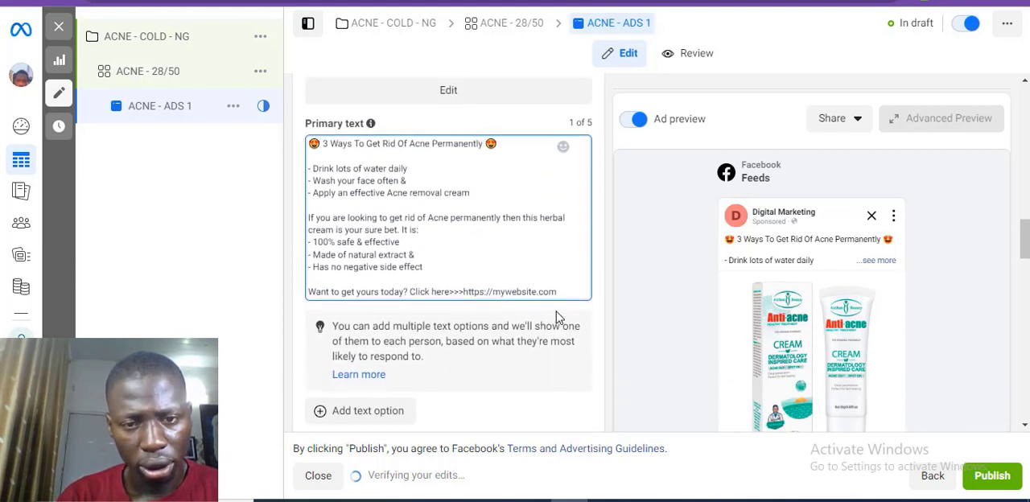
scroll(557, 317, down, 3)
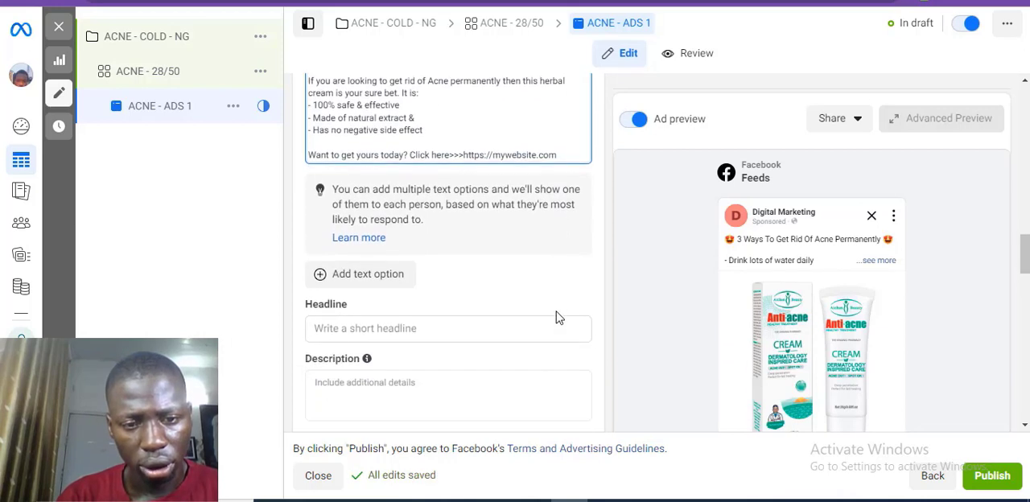
click(338, 329)
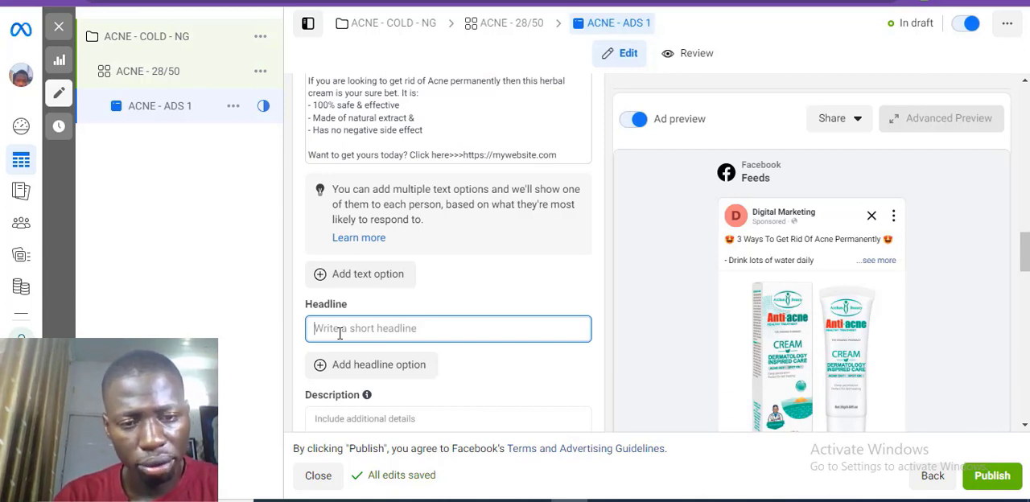
text(FREE DELIVERY )
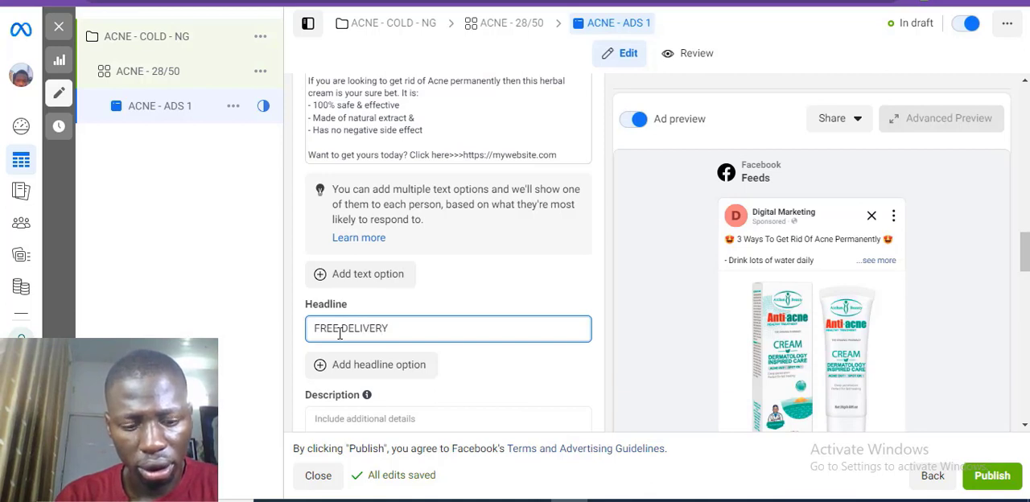
text(+ F)
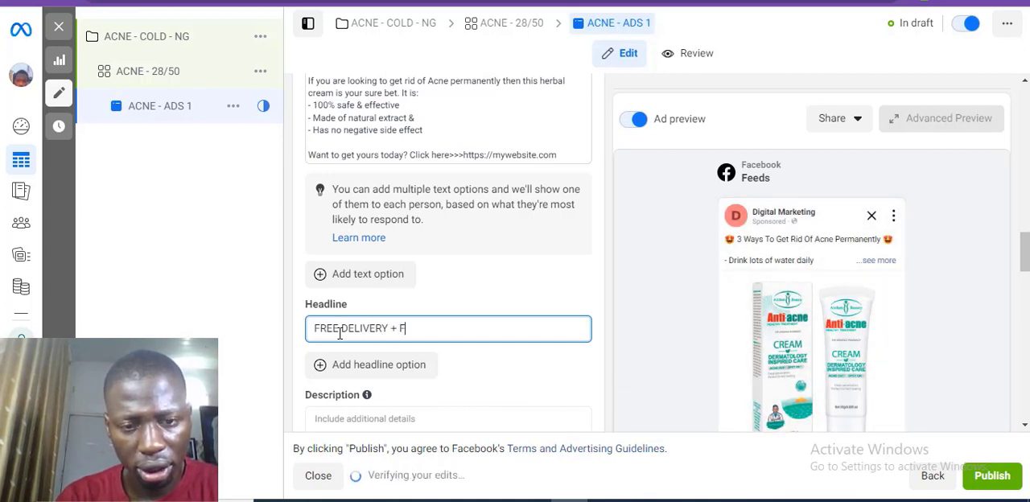
text(REE GIF)
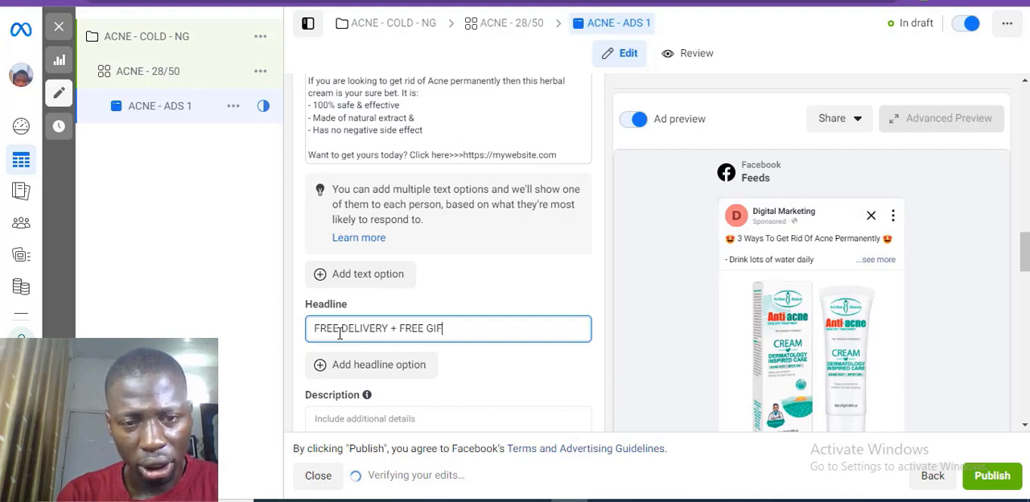
key(BackSpace)
key(BackSpace)
key(BackSpace)
key(BackSpace)
key(BackSpace)
key(BackSpace)
key(BackSpace)
key(BackSpace)
key(BackSpace)
key(BackSpace)
key(BackSpace)
key(BackSpace)
key(BackSpace)
key(BackSpace)
key(BackSpace)
key(BackSpace)
key(BackSpace)
key(BackSpace)
key(BackSpace)
key(BackSpace)
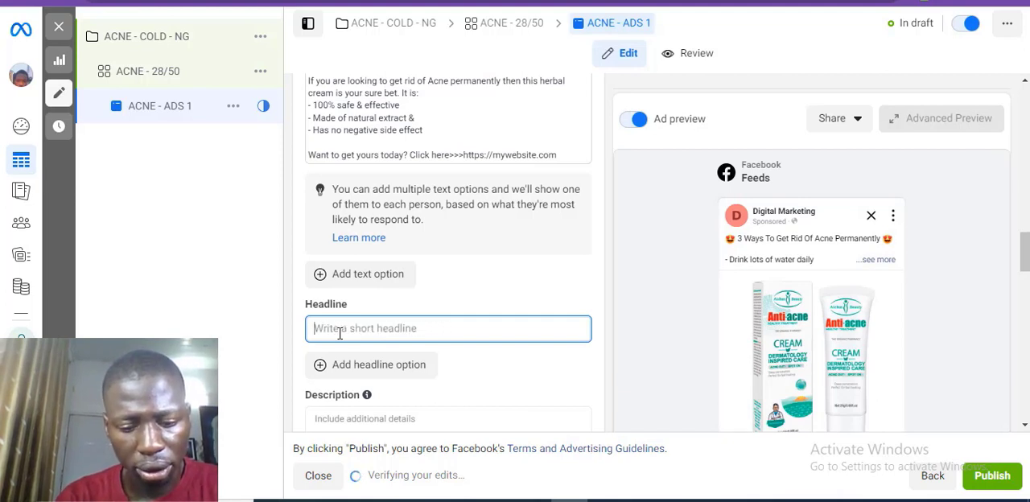
text(NO )
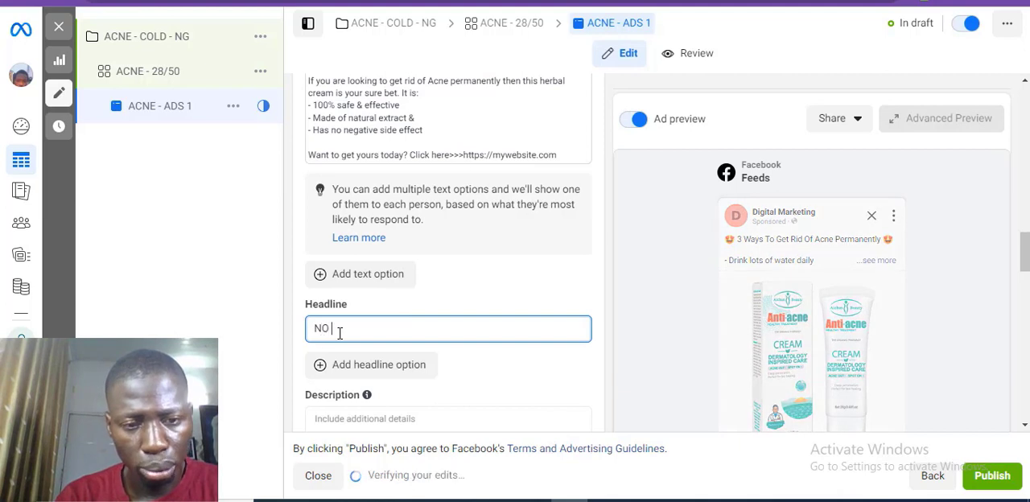
text(MORE)
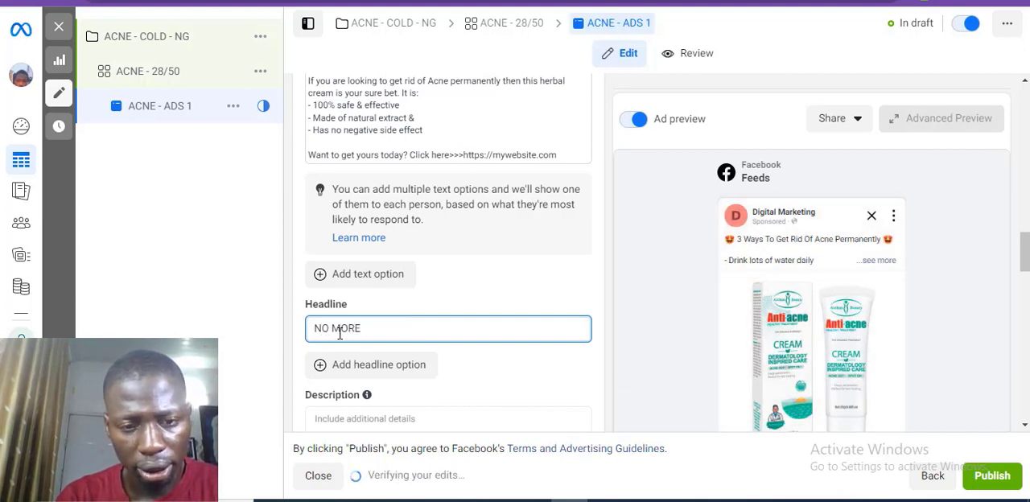
text( ACNE)
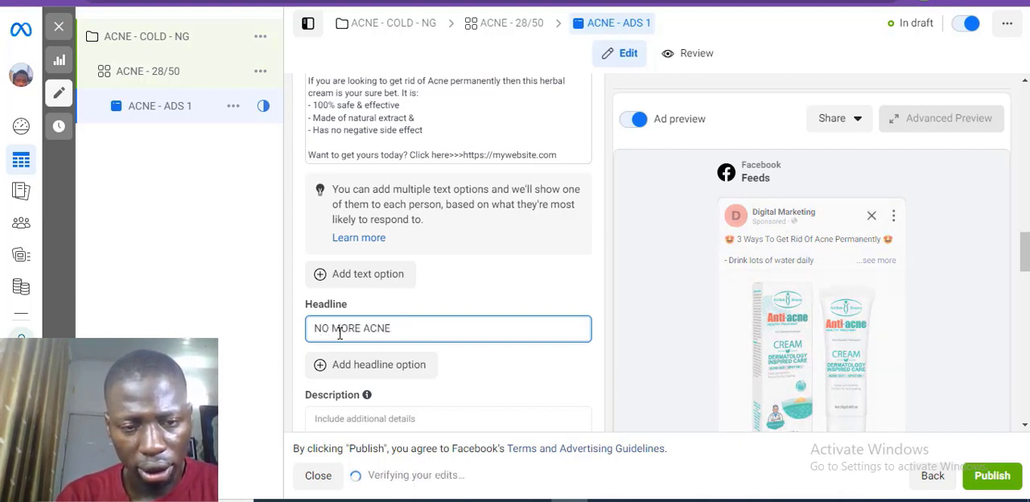
key(BackSpace)
key(BackSpace)
key(BackSpace)
key(BackSpace)
key(BackSpace)
key(BackSpace)
key(BackSpace)
key(BackSpace)
key(BackSpace)
key(BackSpace)
key(BackSpace)
key(BackSpace)
Step: Enter "SAY NO TO ACNE, PIMPLES & BLACKHEADS" as the ad's headline
text(SAY)
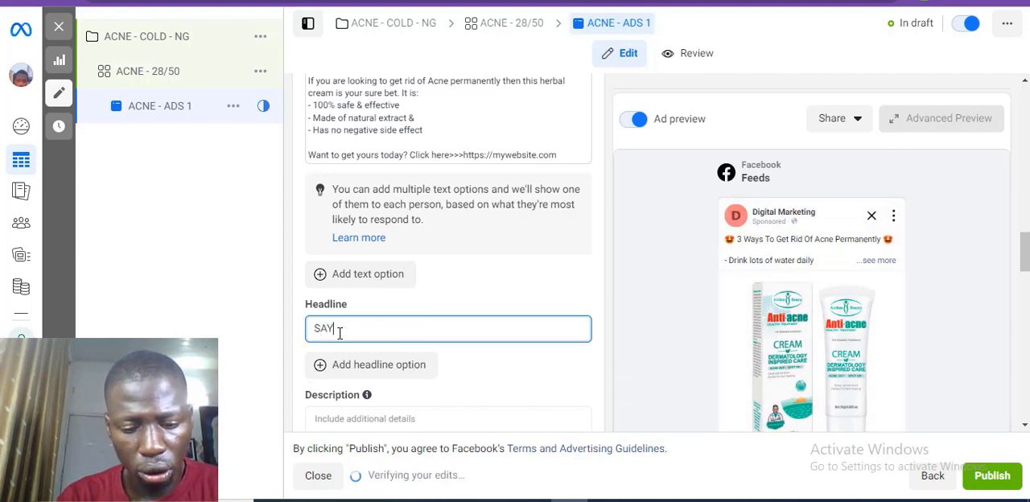
text( NO TO A)
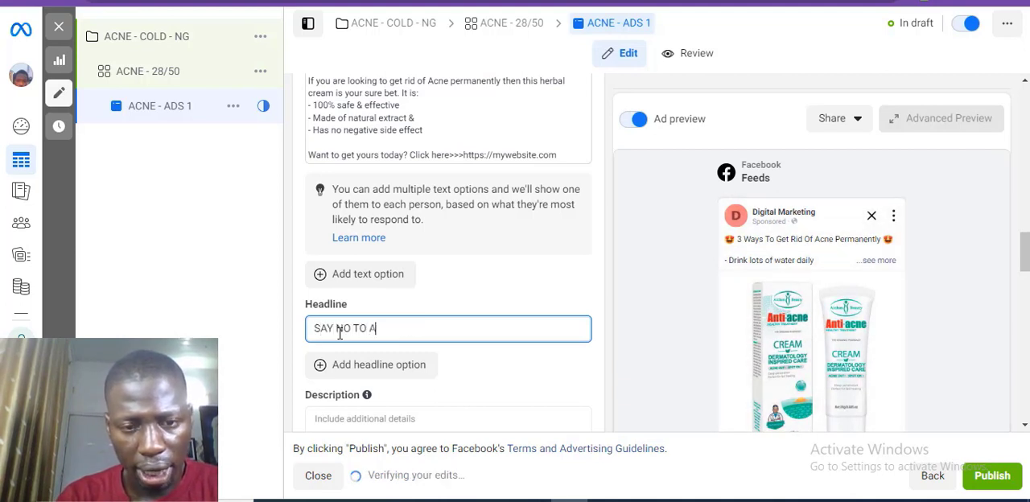
text(CNE, PIMPLES)
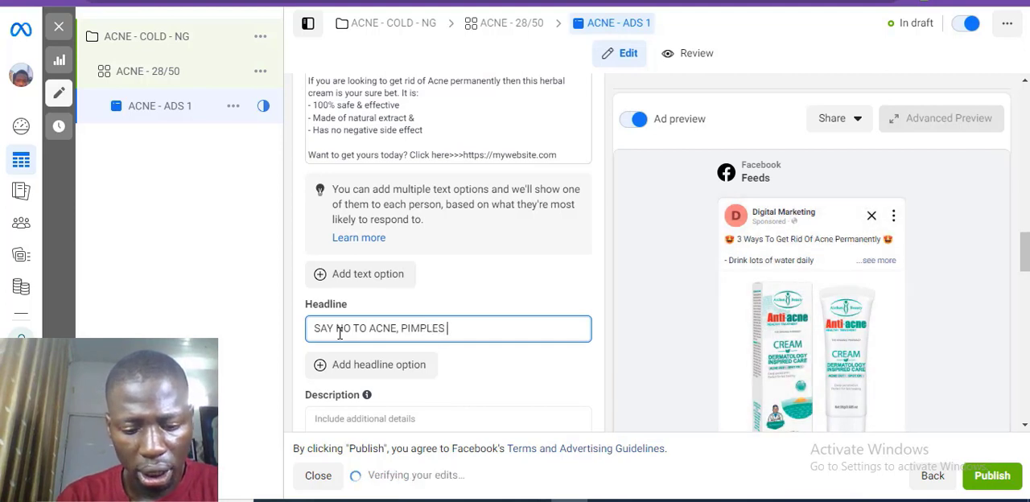
text( & BLACK)
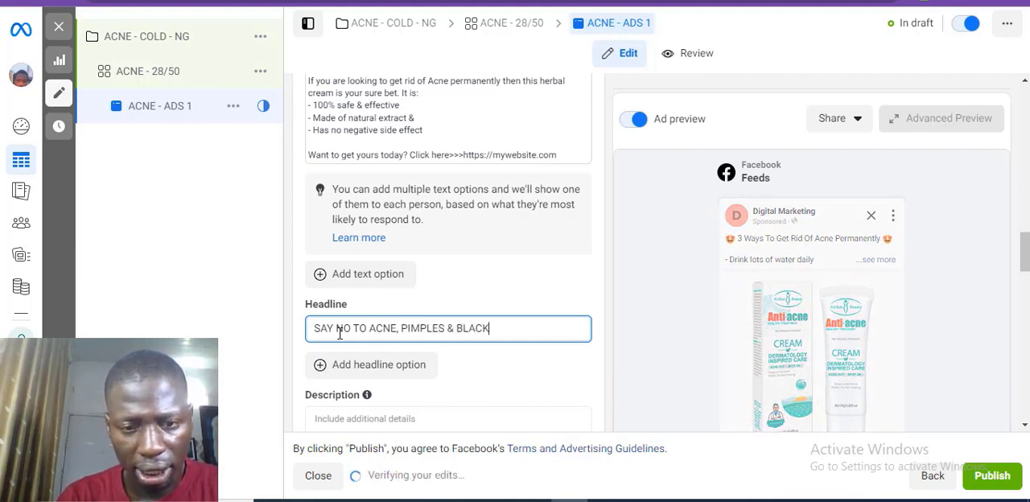
text(HEAD)
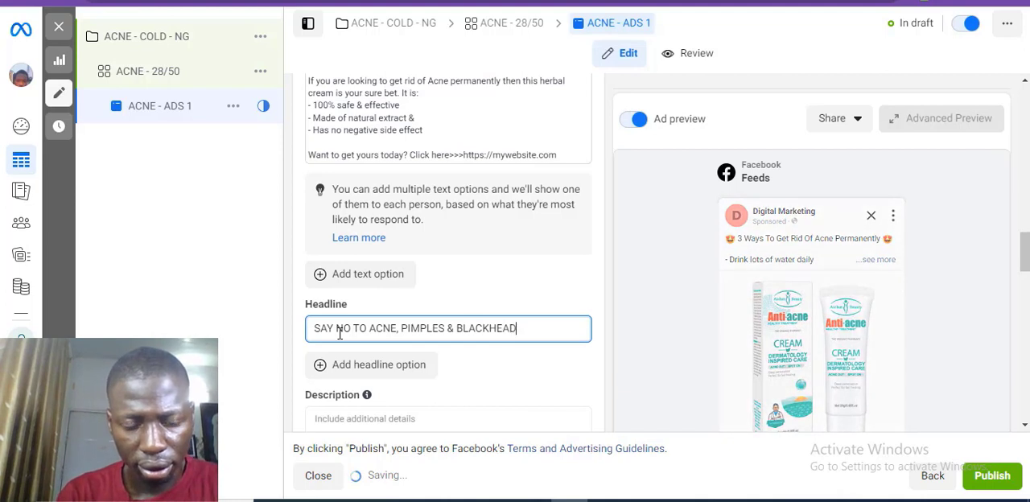
text(S)
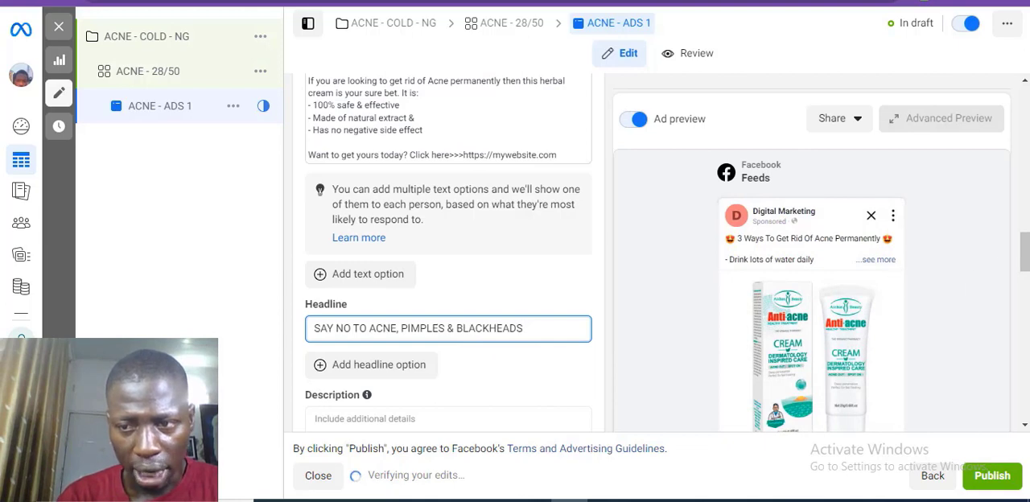
Step: Examine how the headline appears in the Facebook Feeds ad preview and return to the headline and call-to-action settings
scroll(449, 257, down, 15)
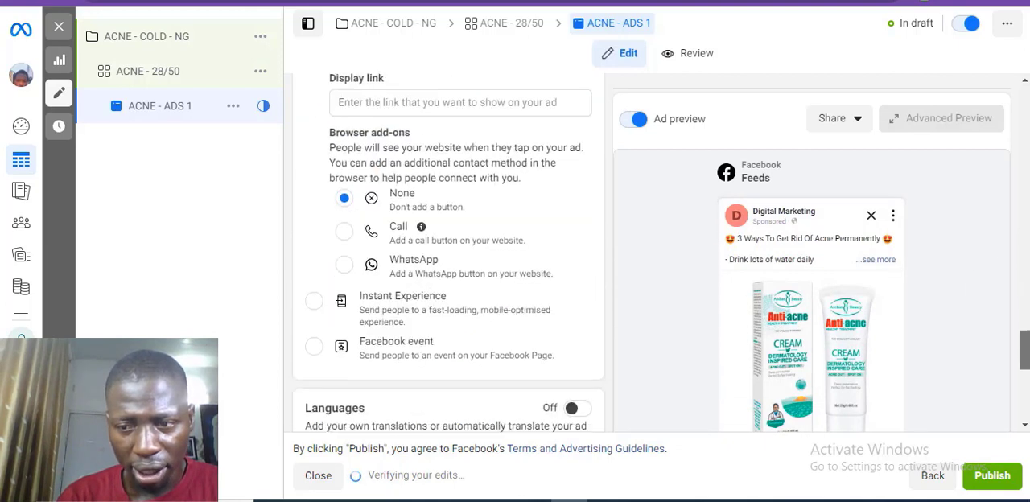
scroll(448, 257, down, 4)
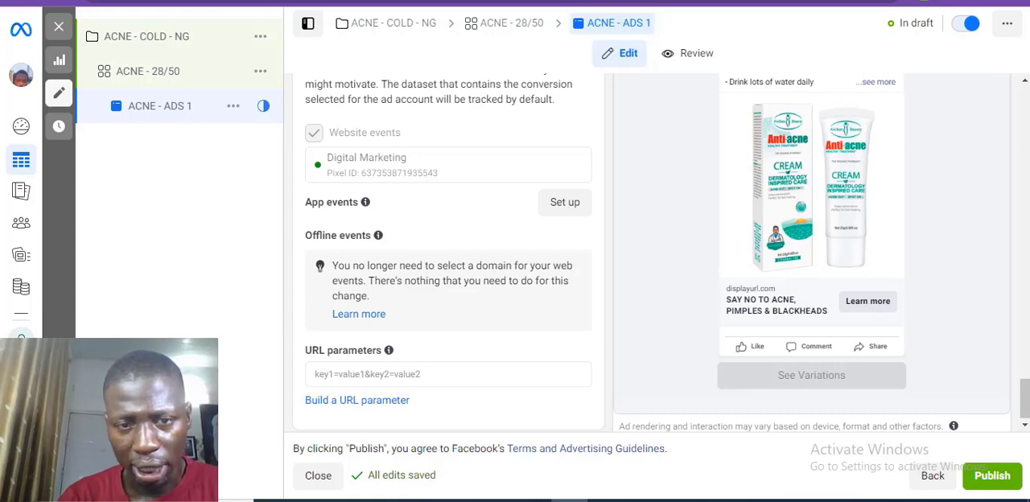
scroll(1025, 384, up, 1)
drag(1025, 384, 1022, 278)
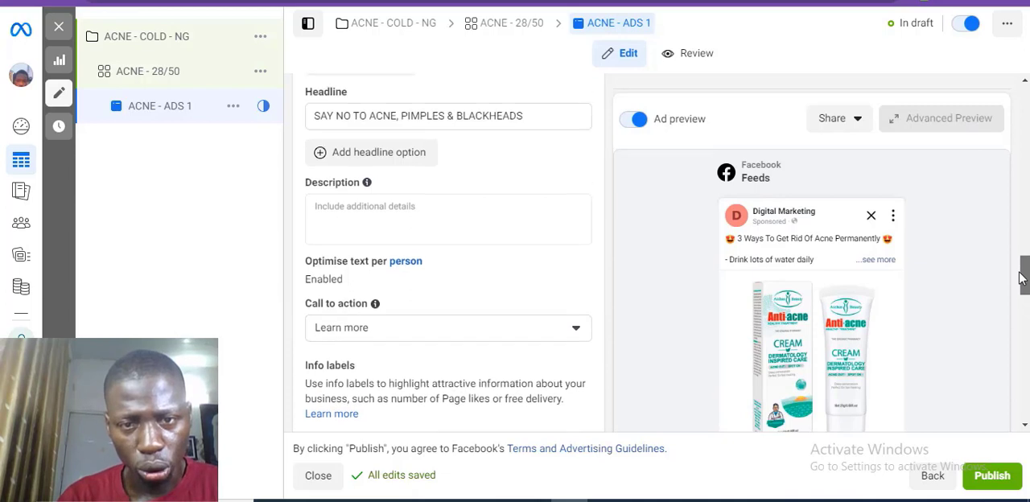
Step: Set the ad's call to action to Order Now and check the button in the Facebook Feeds preview
click(543, 109)
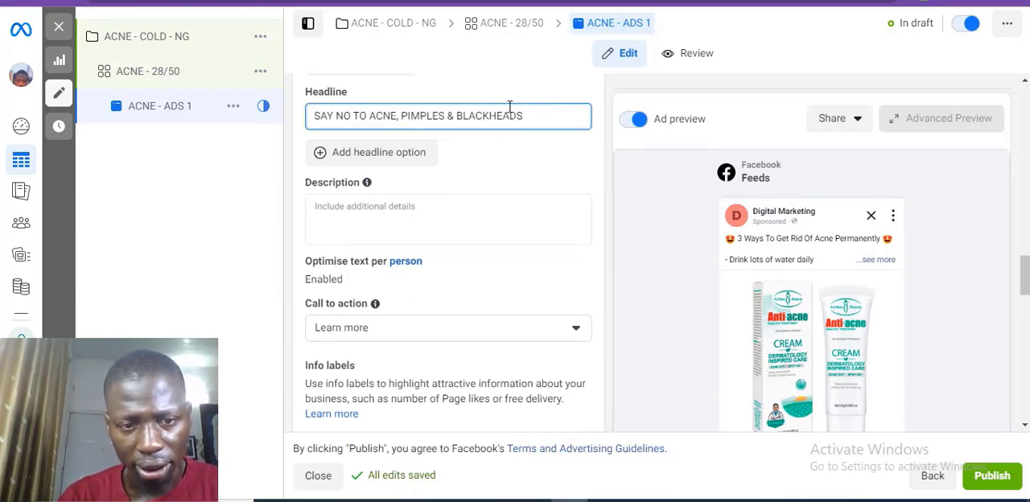
click(389, 331)
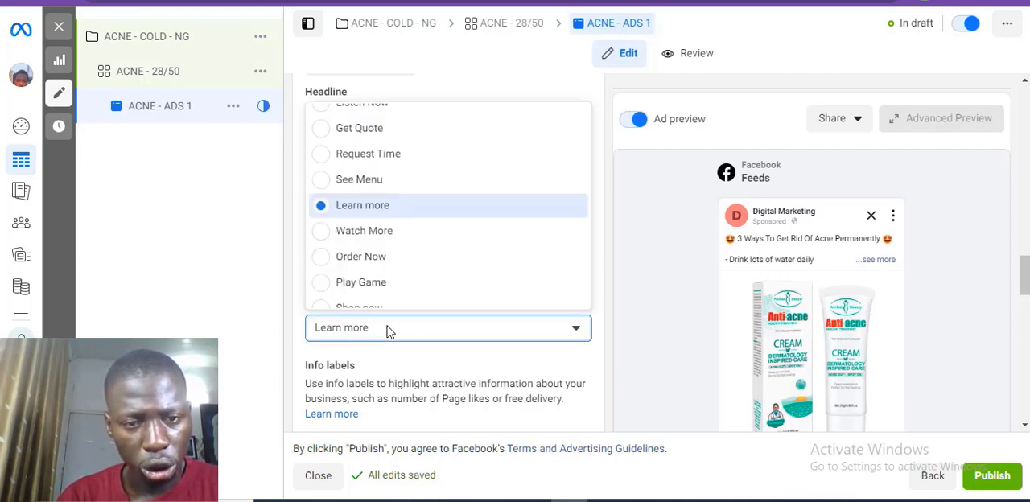
click(380, 259)
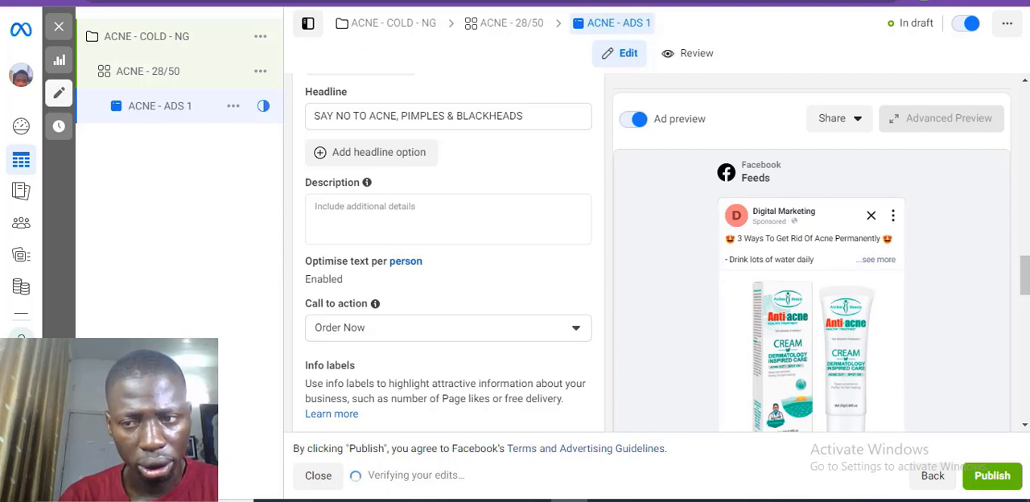
scroll(448, 257, down, 4)
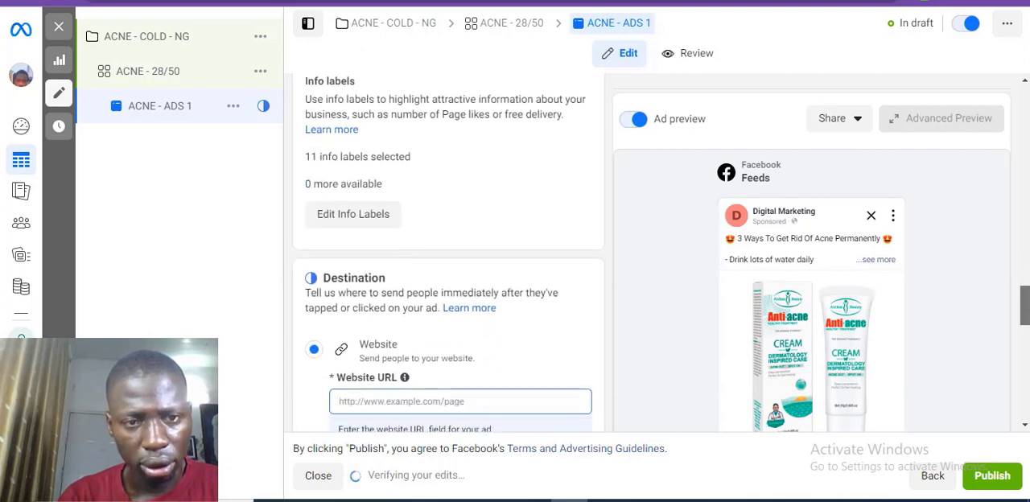
scroll(1026, 296, up, 2)
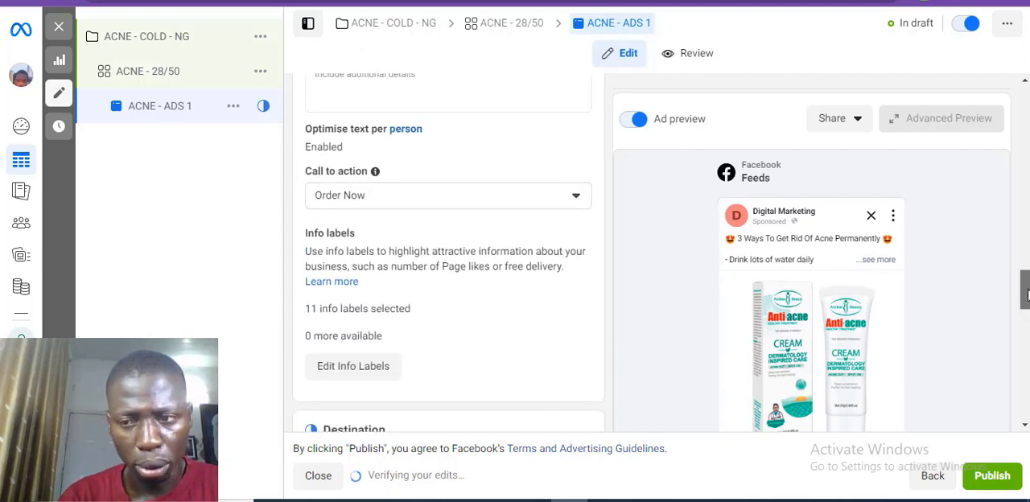
drag(1027, 295, 1027, 313)
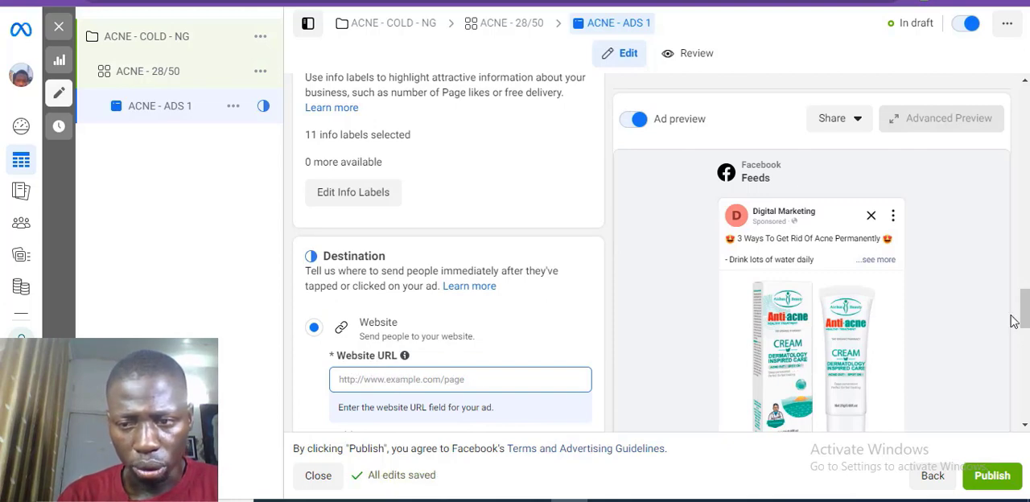
drag(1026, 319, 1026, 408)
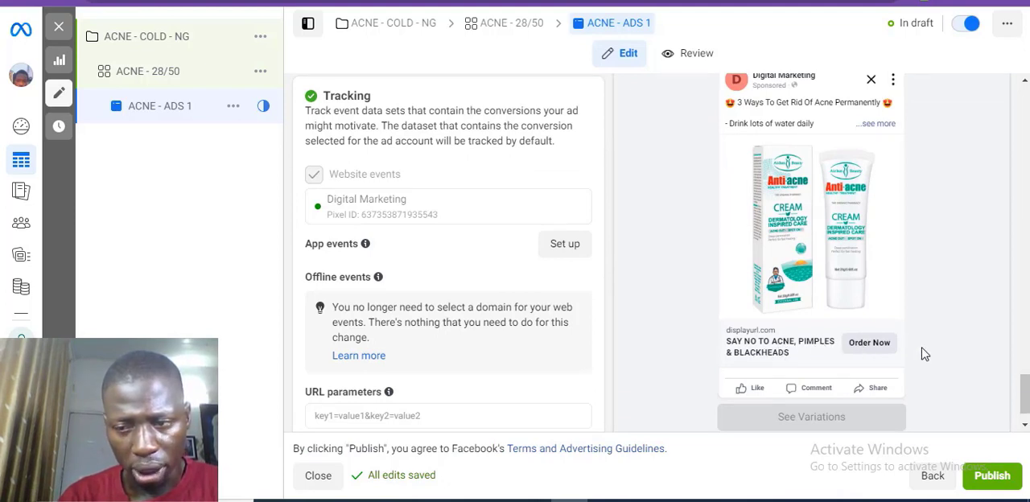
drag(1026, 395, 1005, 251)
drag(568, 269, 465, 272)
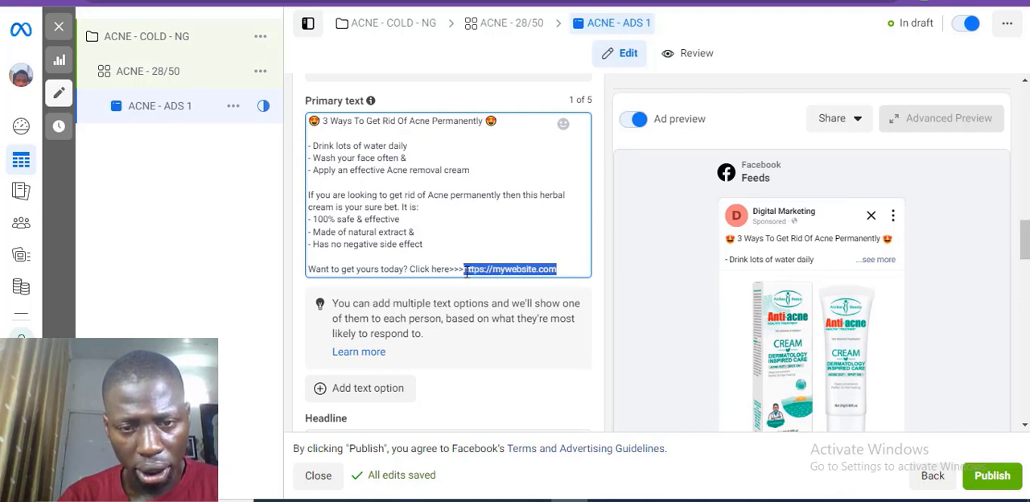
right_click(465, 272)
click(506, 321)
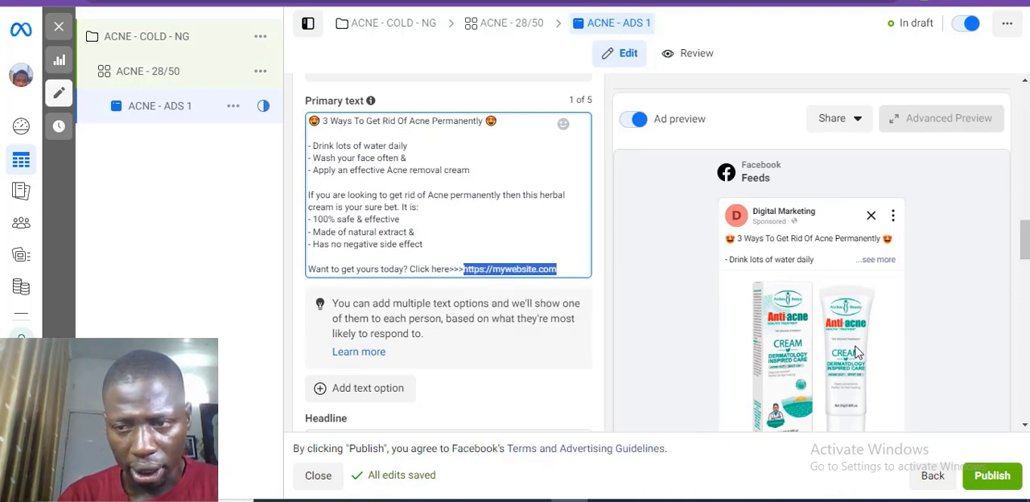
drag(1025, 251, 1025, 341)
click(493, 157)
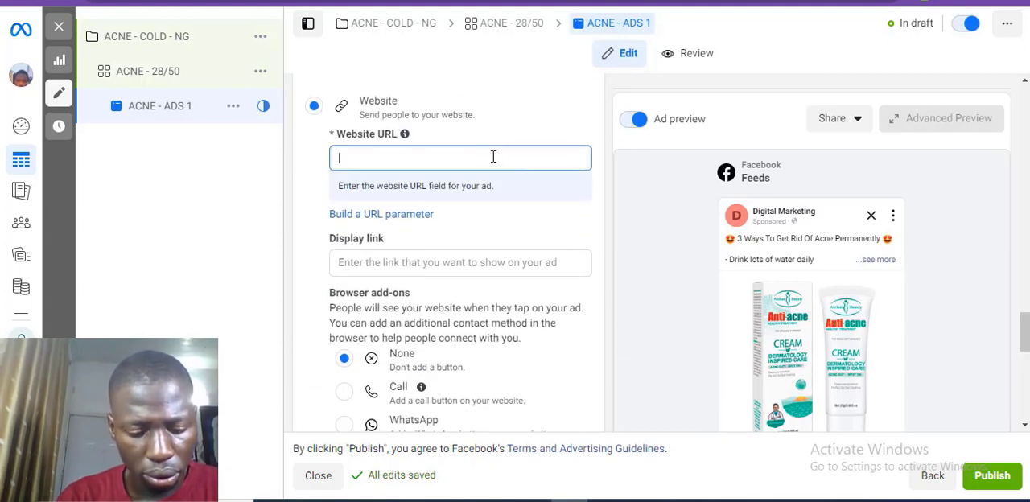
key(ctrl+v)
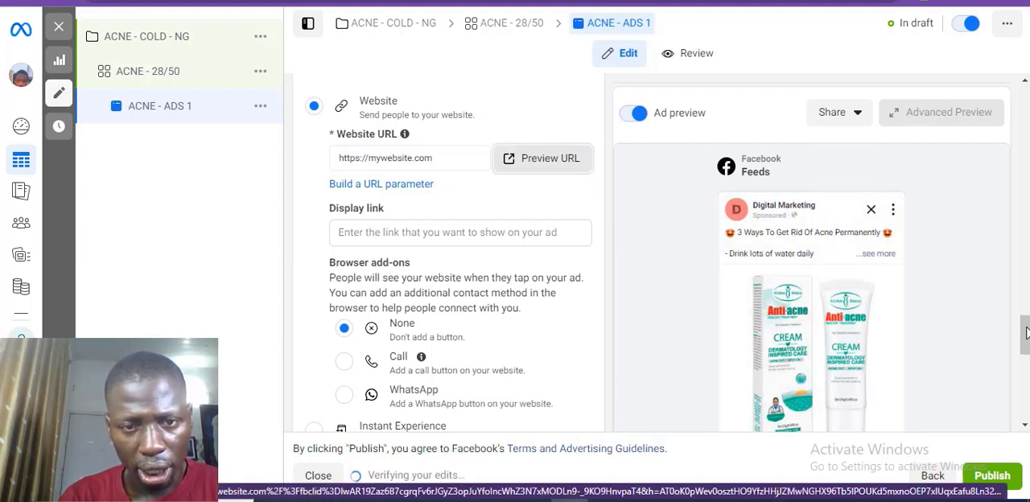
drag(1027, 333, 1026, 396)
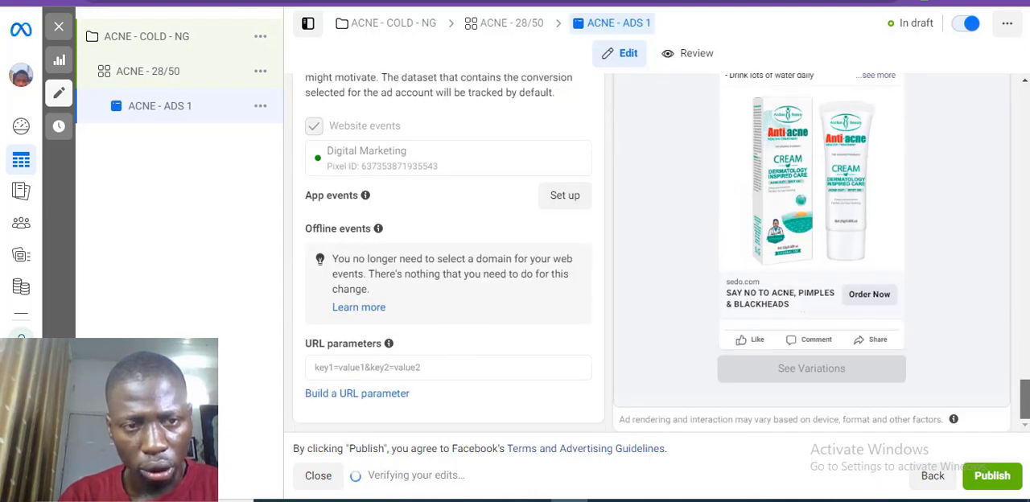
Step: Quickly duplicate the ad ACNE - ADS 1 and rename the copy ACNE - ADS 2
click(260, 108)
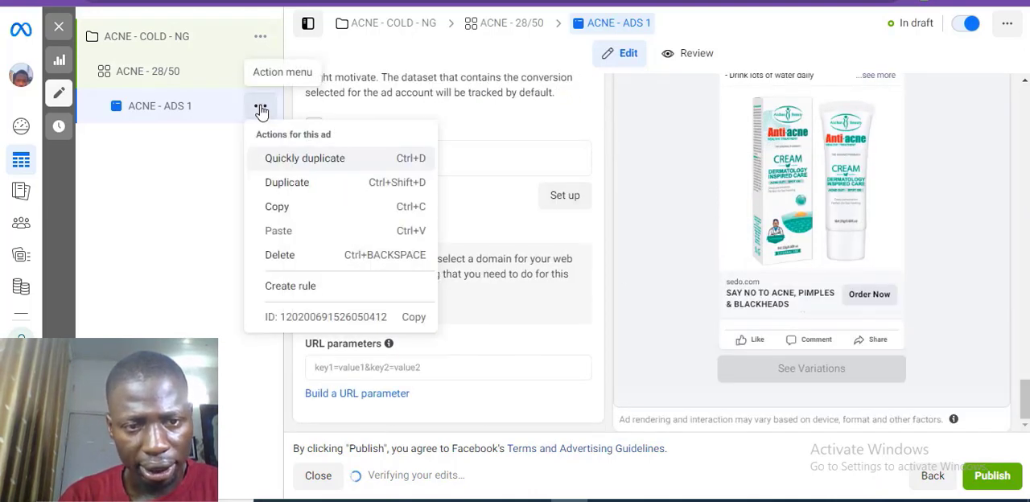
click(314, 157)
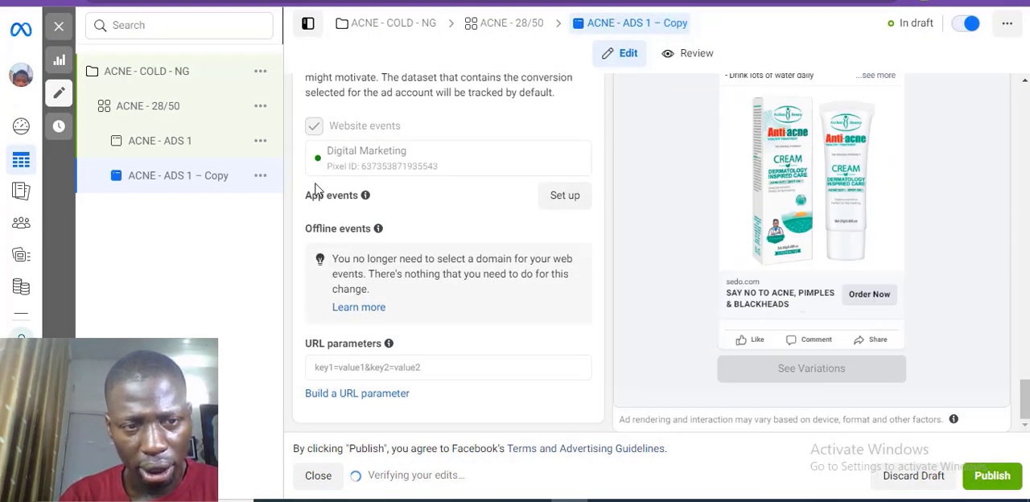
click(230, 182)
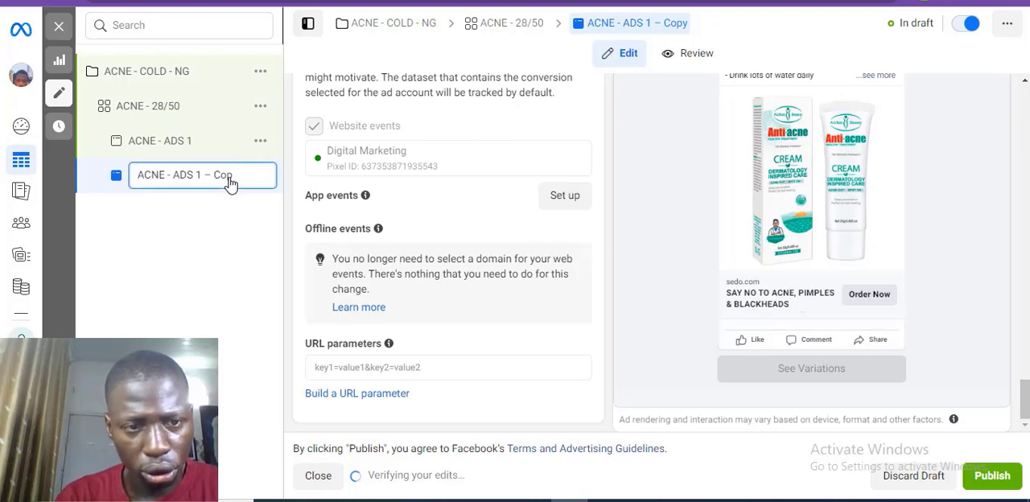
key(BackSpace)
key(BackSpace)
key(BackSpace)
key(BackSpace)
key(BackSpace)
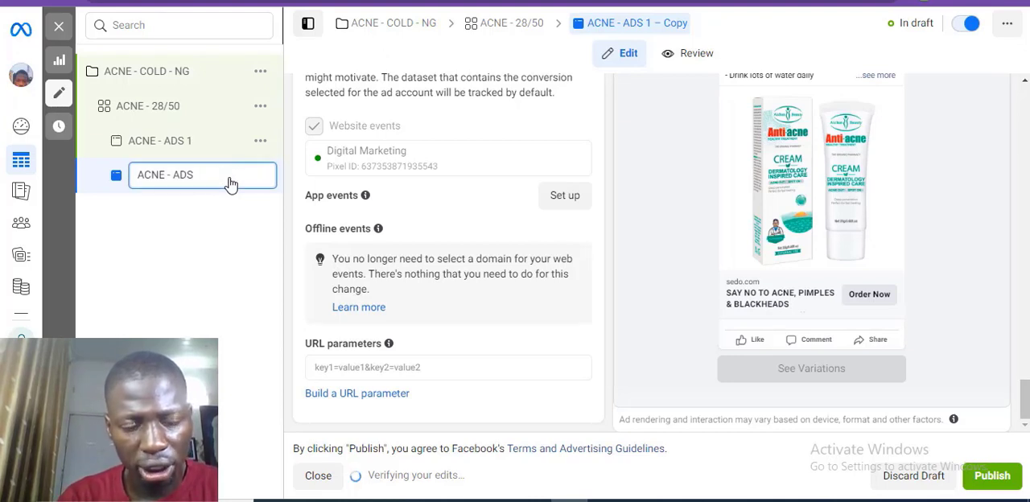
text(2)
key(Return)
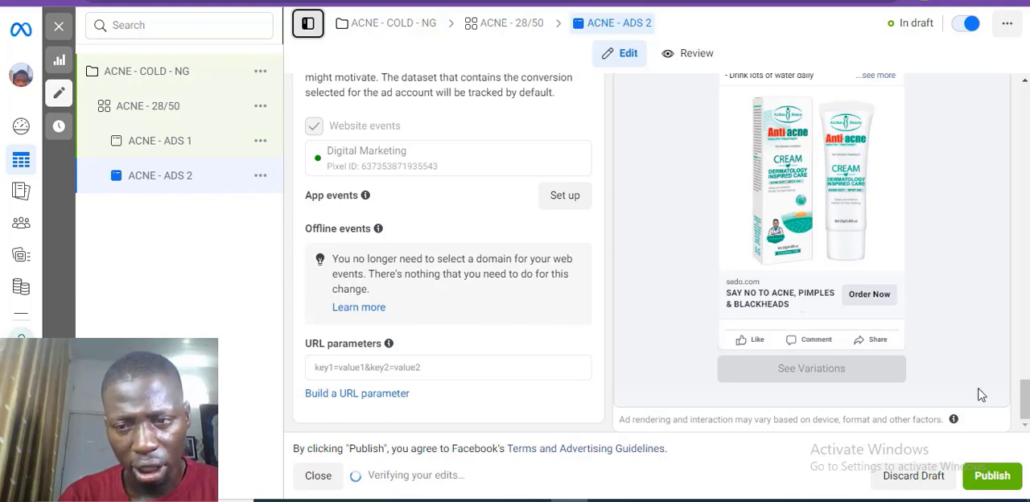
Step: Replace the media of ACNE - ADS 2 with the 1500 × 1500 account image listing the cream's benefits, keeping the suggested crop and optimisations
drag(1021, 394, 1020, 278)
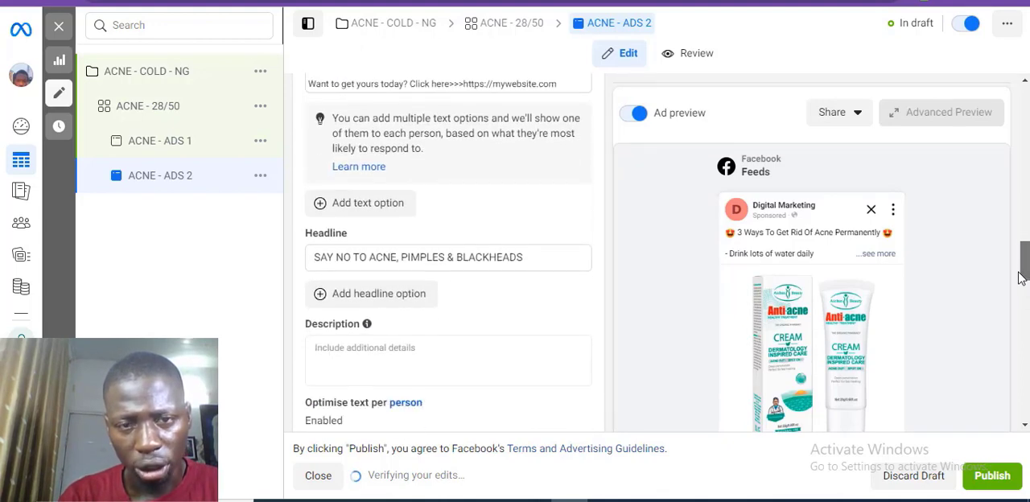
drag(1020, 278, 1006, 220)
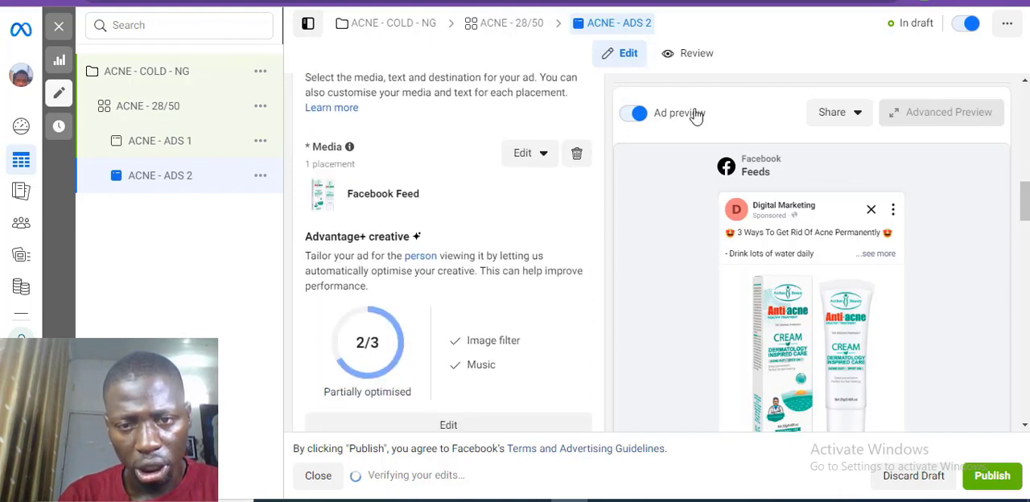
click(576, 153)
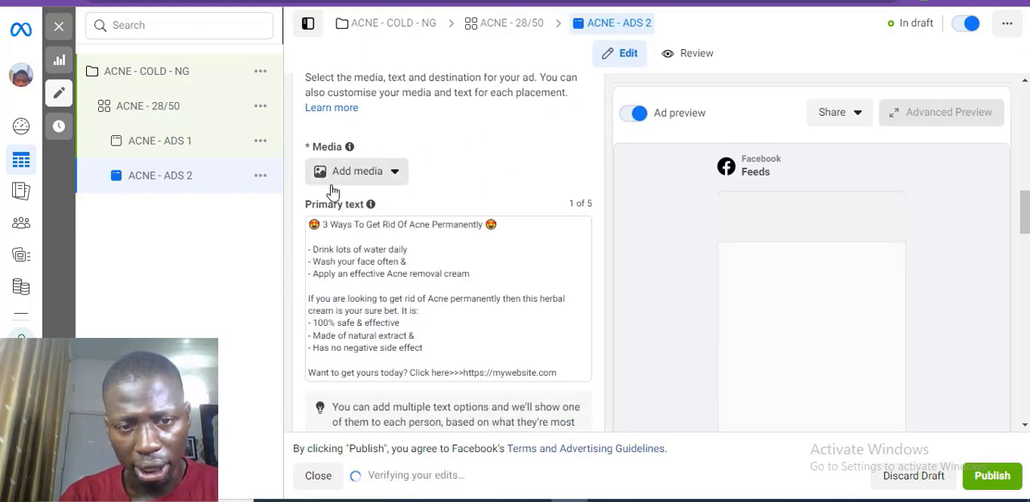
click(337, 185)
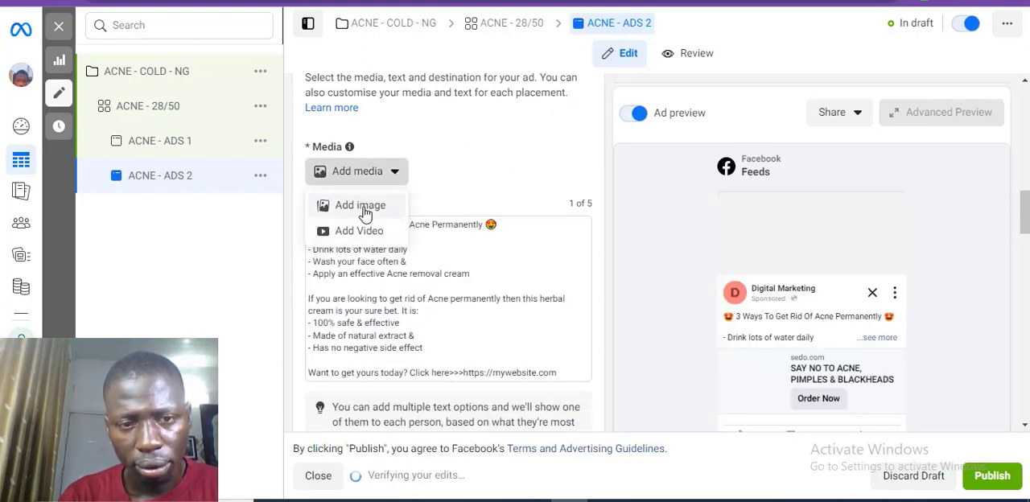
click(338, 209)
click(298, 190)
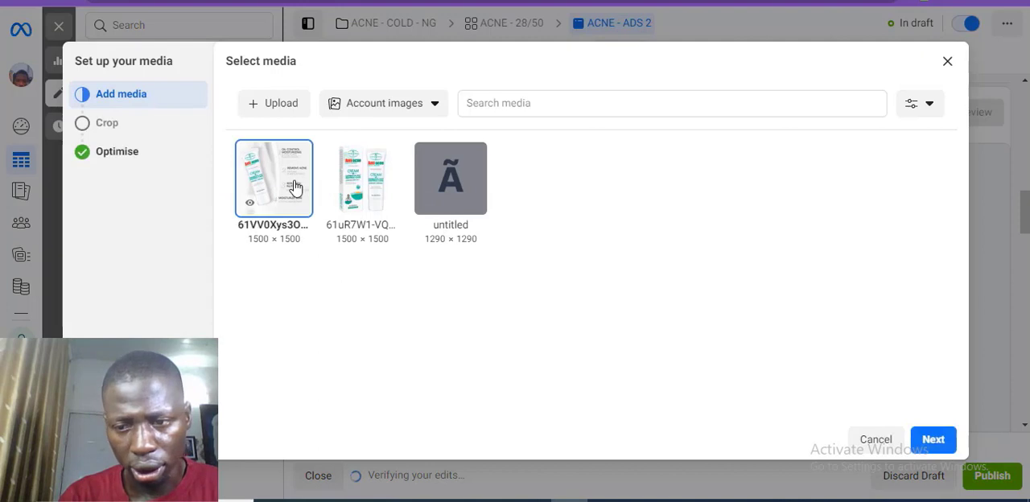
click(944, 447)
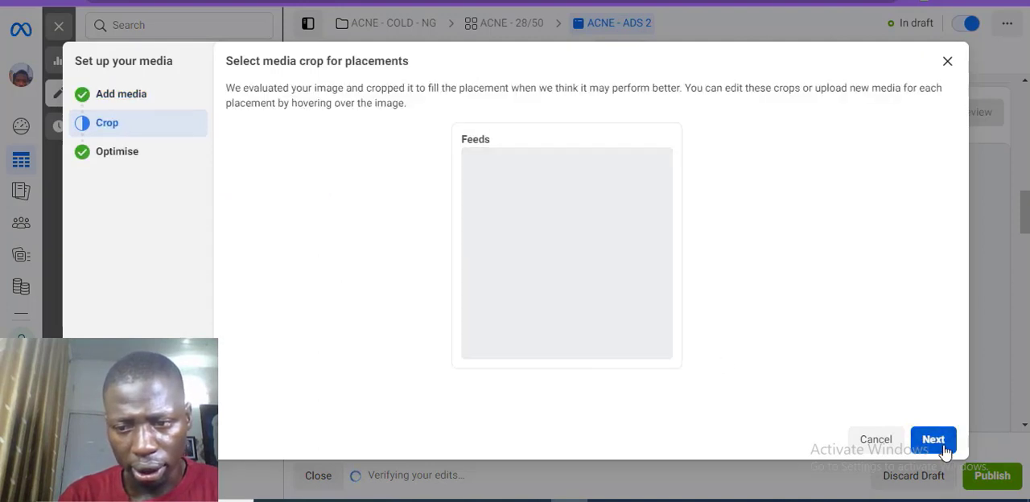
click(944, 447)
click(932, 439)
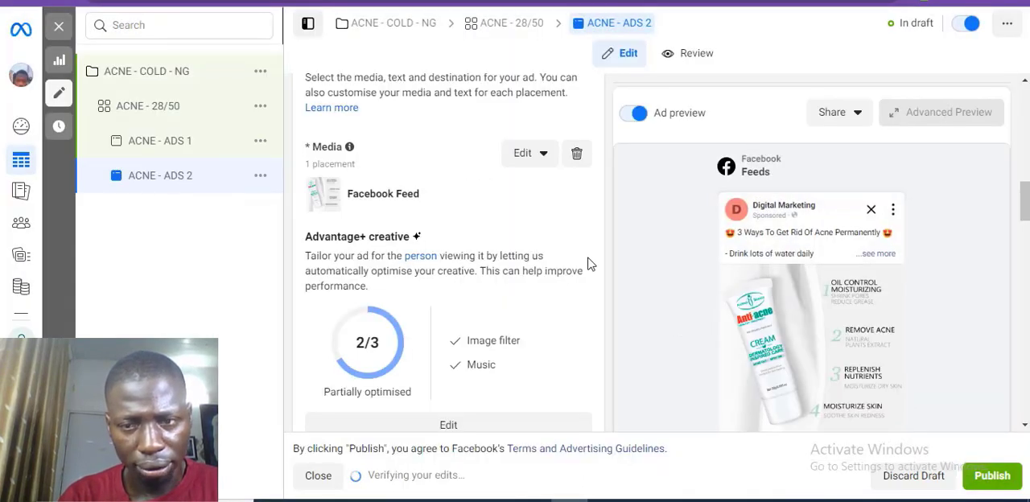
Step: Review the primary text, headline and destination of ACNE - ADS 2, and open the settings of the ACNE - COLD - NG campaign
scroll(1025, 214, down, 3)
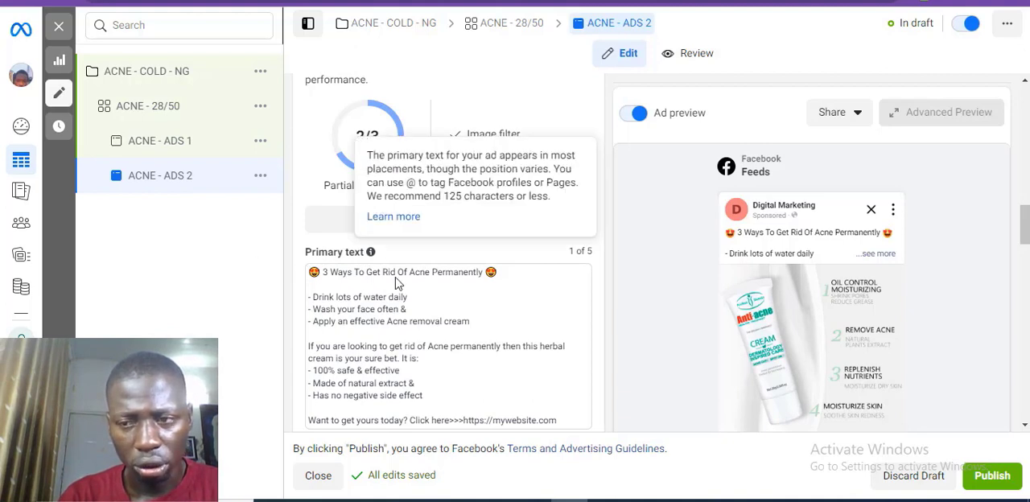
scroll(989, 257, down, 4)
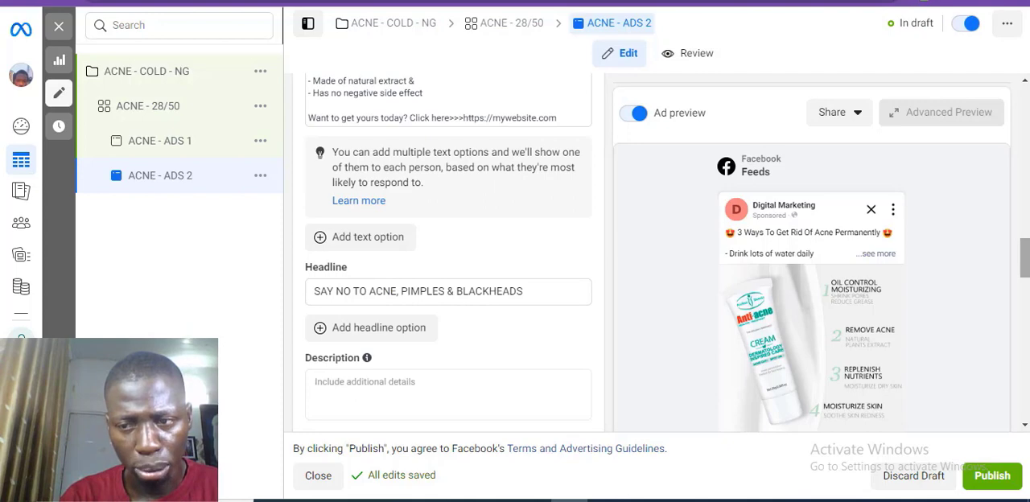
scroll(711, 197, down, 10)
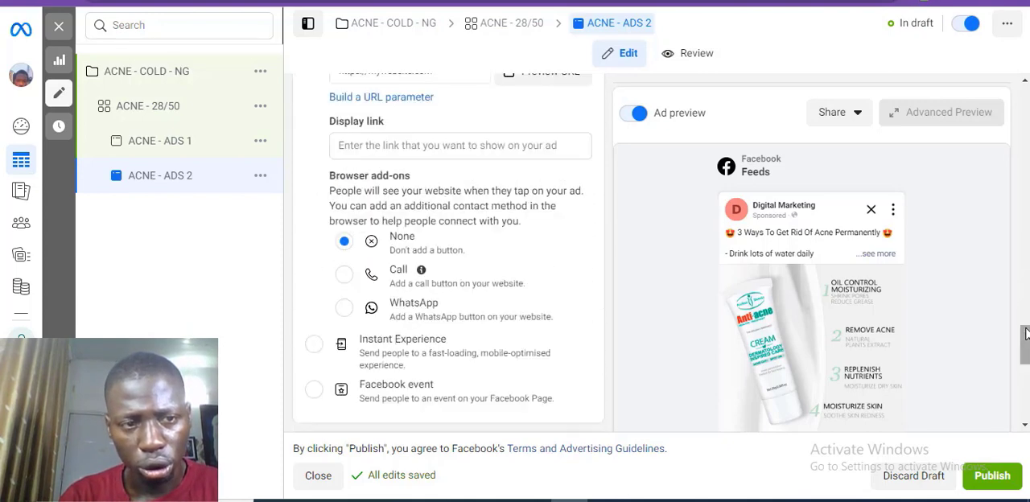
click(187, 74)
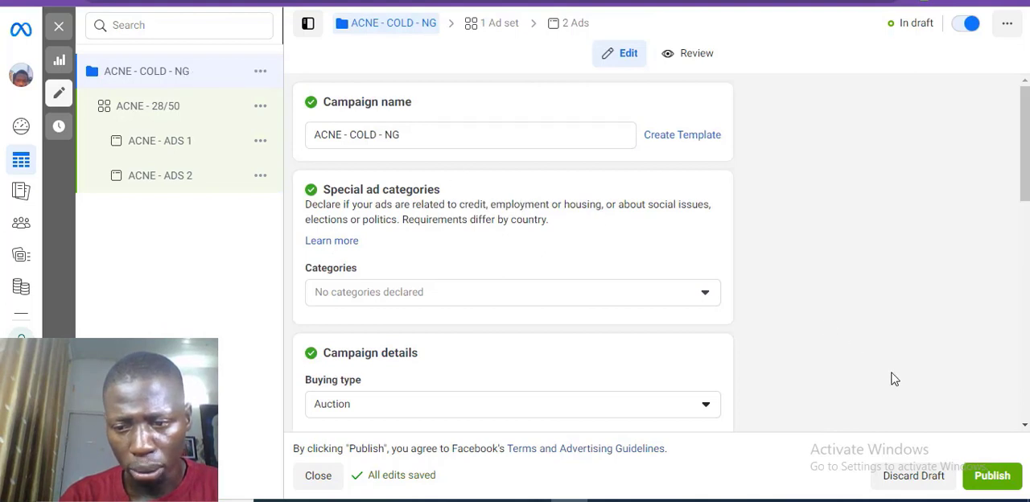